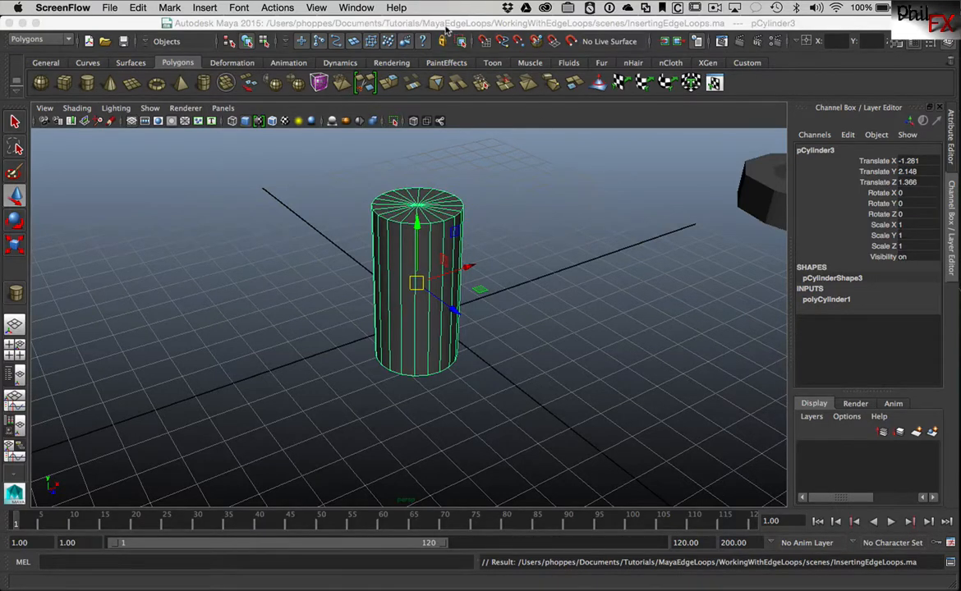
click(474, 22)
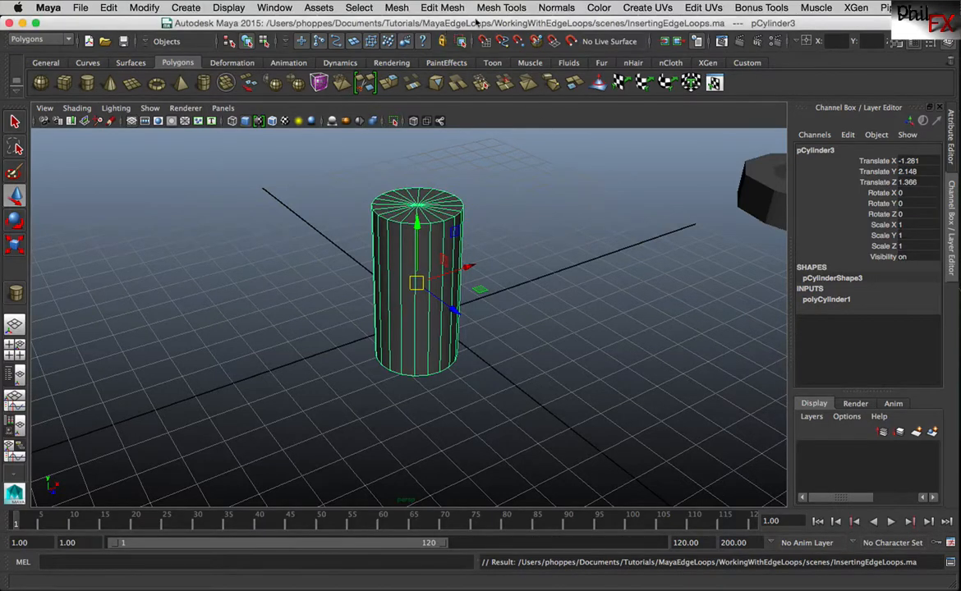
click(396, 9)
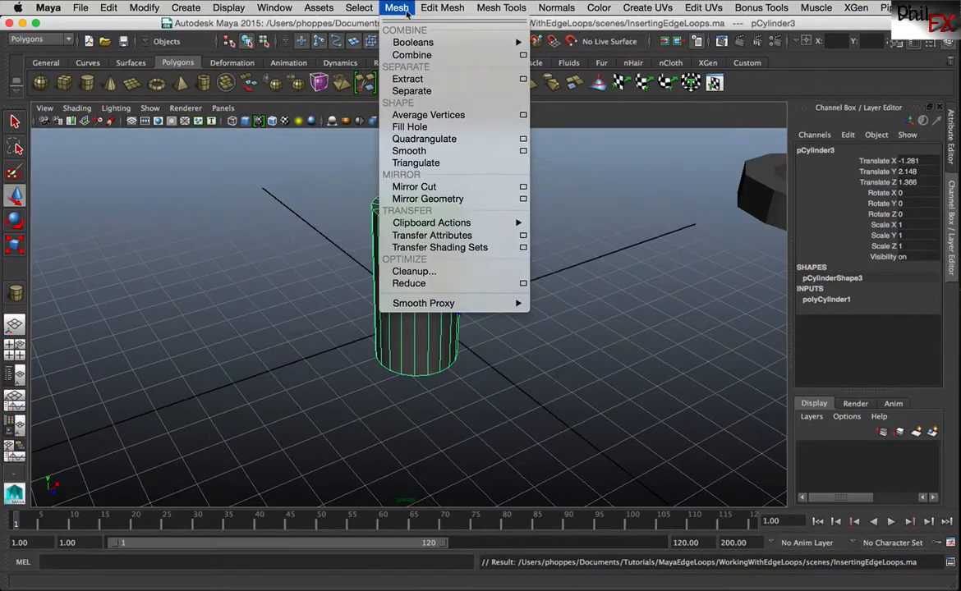
mouse_move(435, 10)
mouse_move(499, 10)
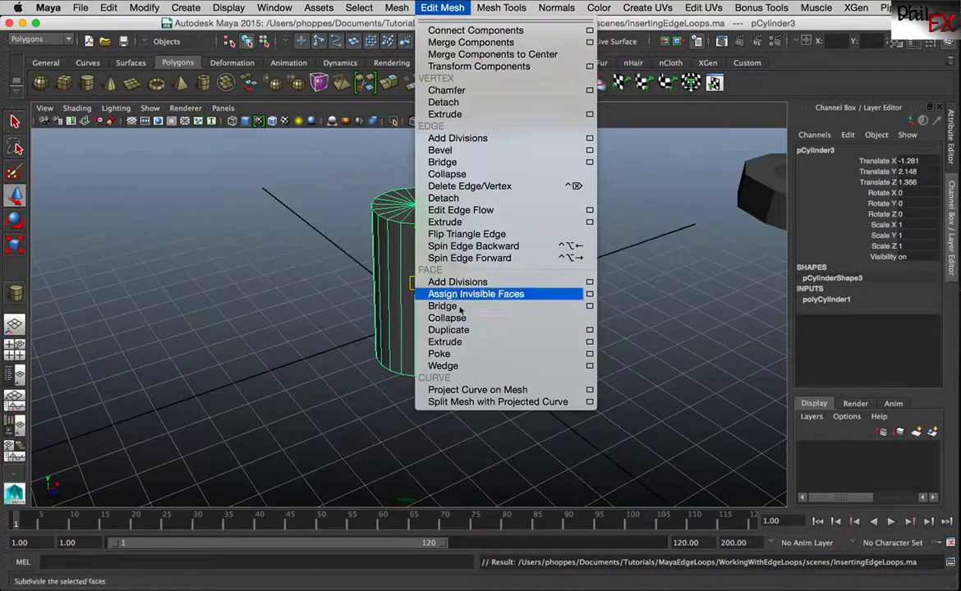
mouse_move(397, 8)
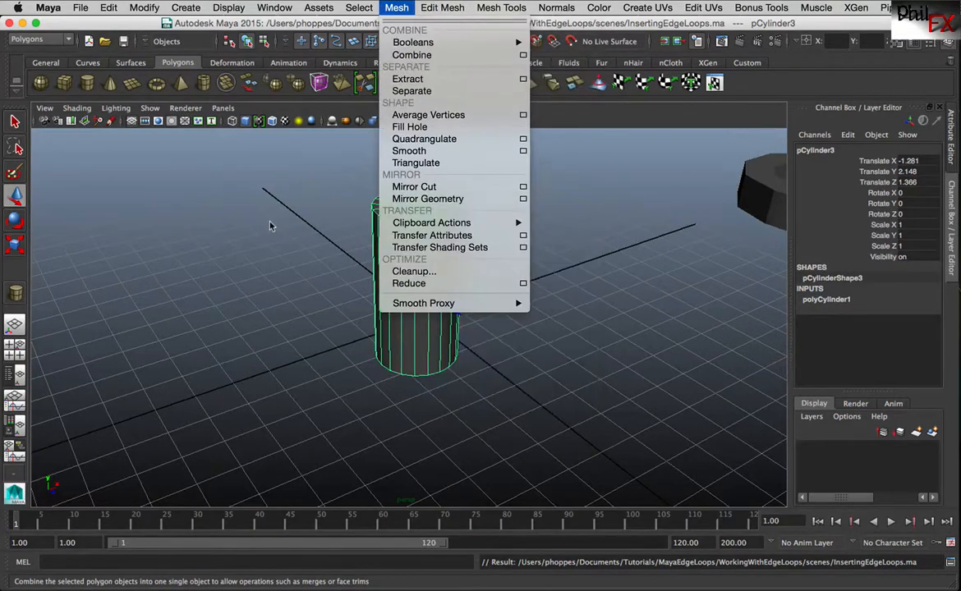
click(270, 221)
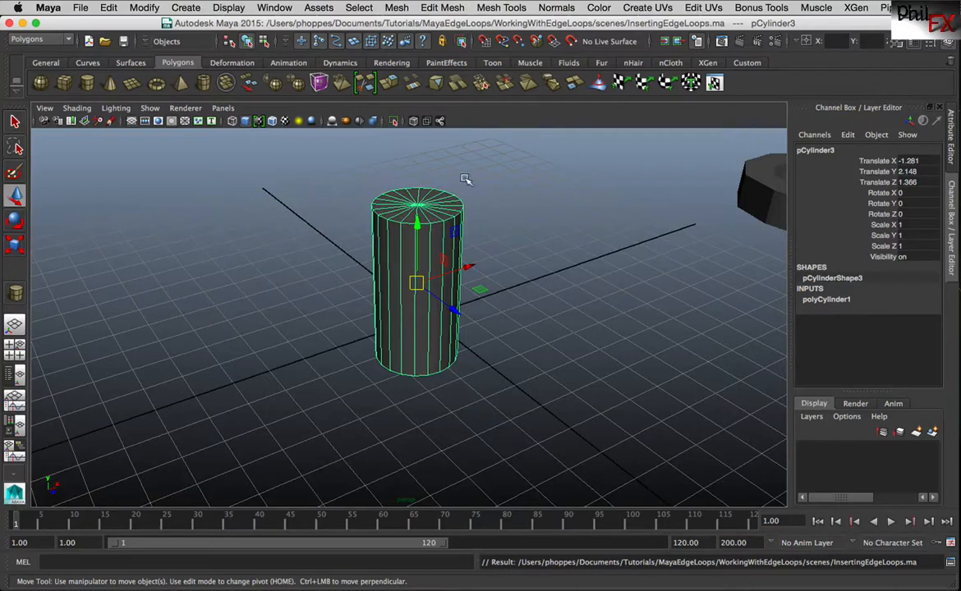
Open the Insert Edge Loop Tool's settings and turn on Auto complete.
click(501, 8)
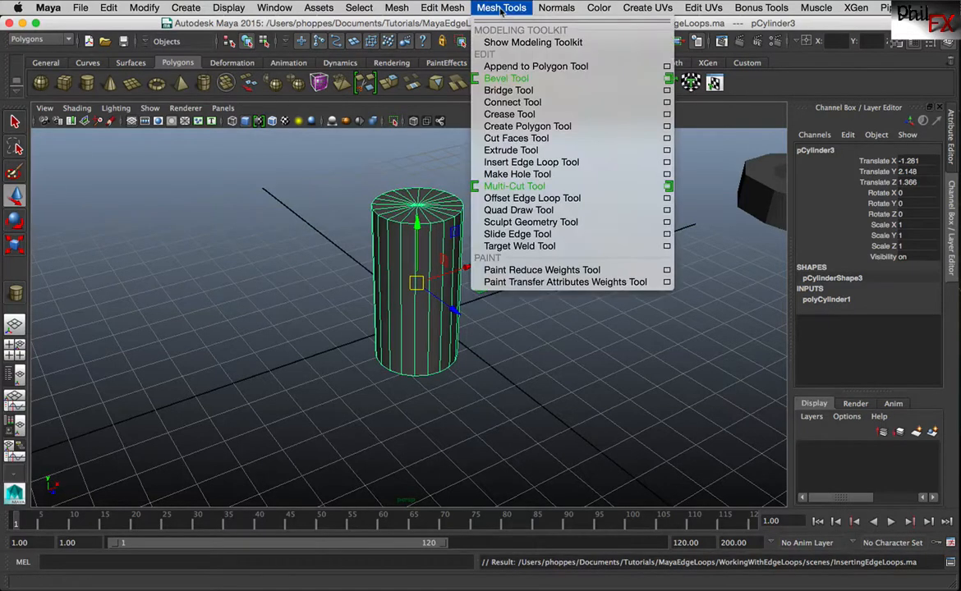
click(503, 22)
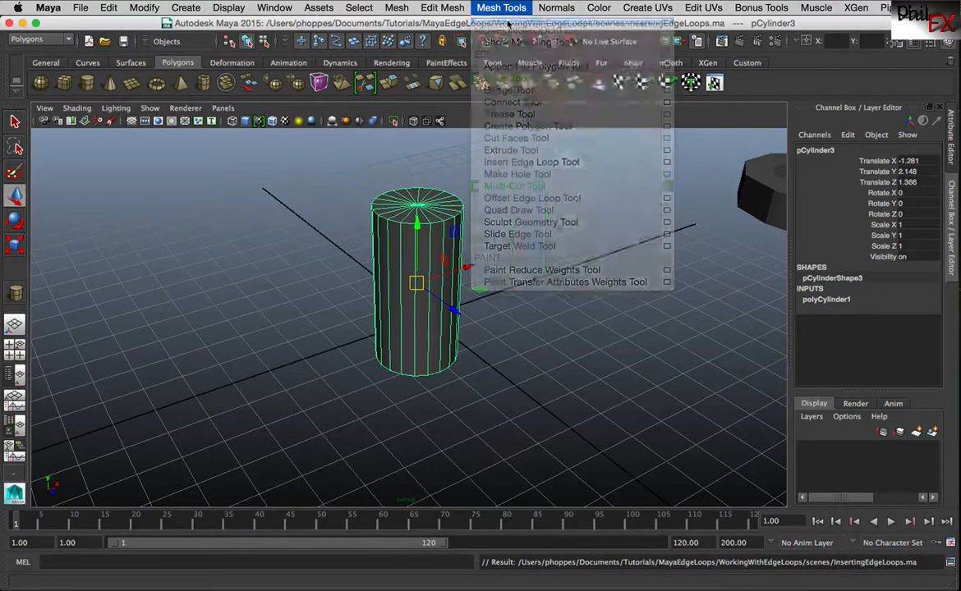
drag(580, 24, 584, 145)
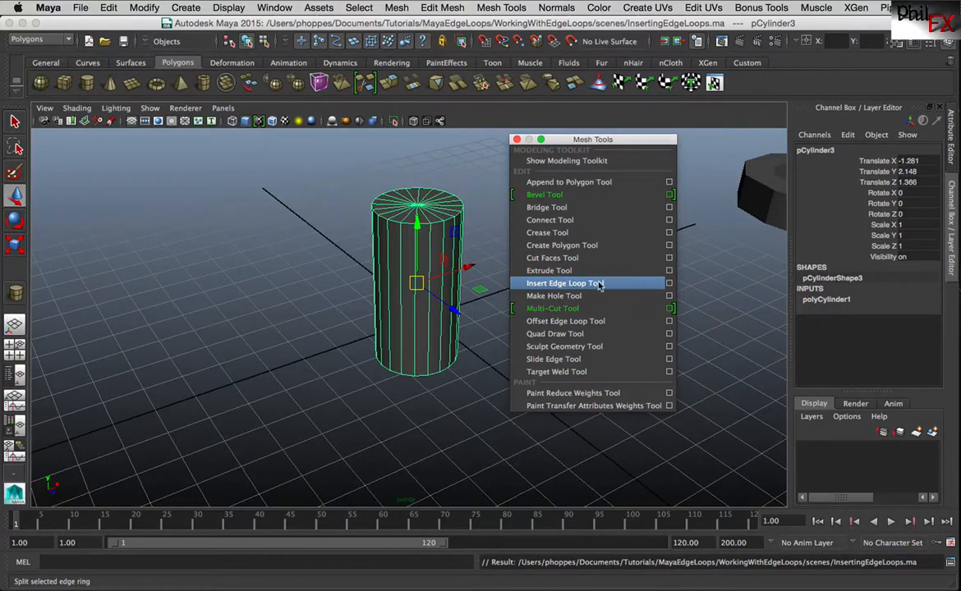
click(670, 283)
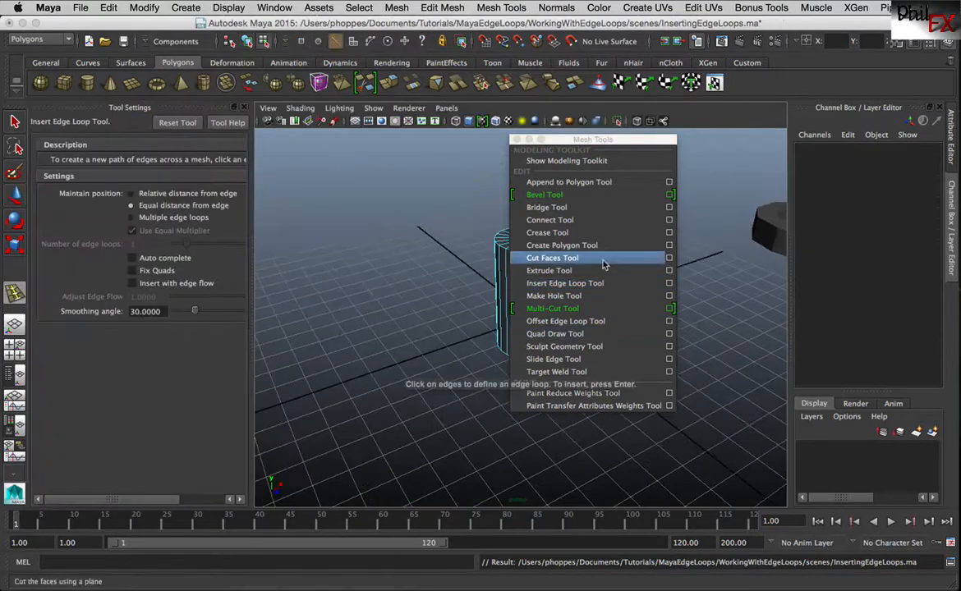
click(515, 140)
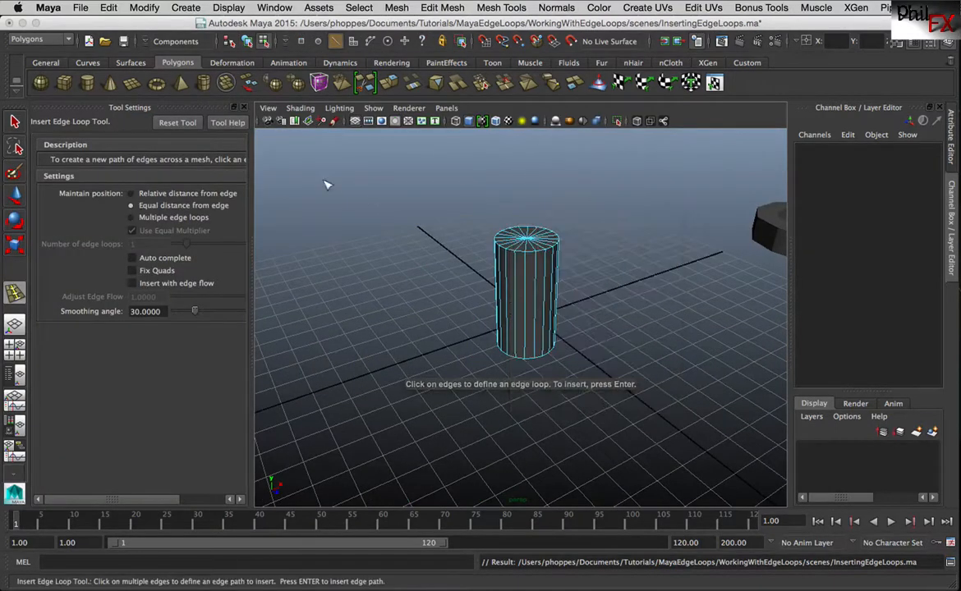
drag(251, 295, 254, 296)
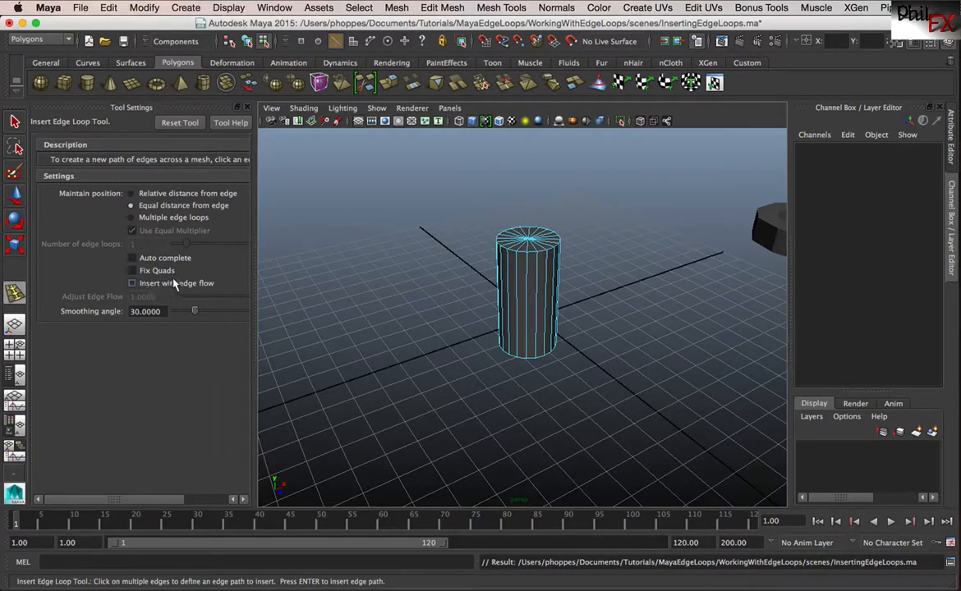
click(132, 258)
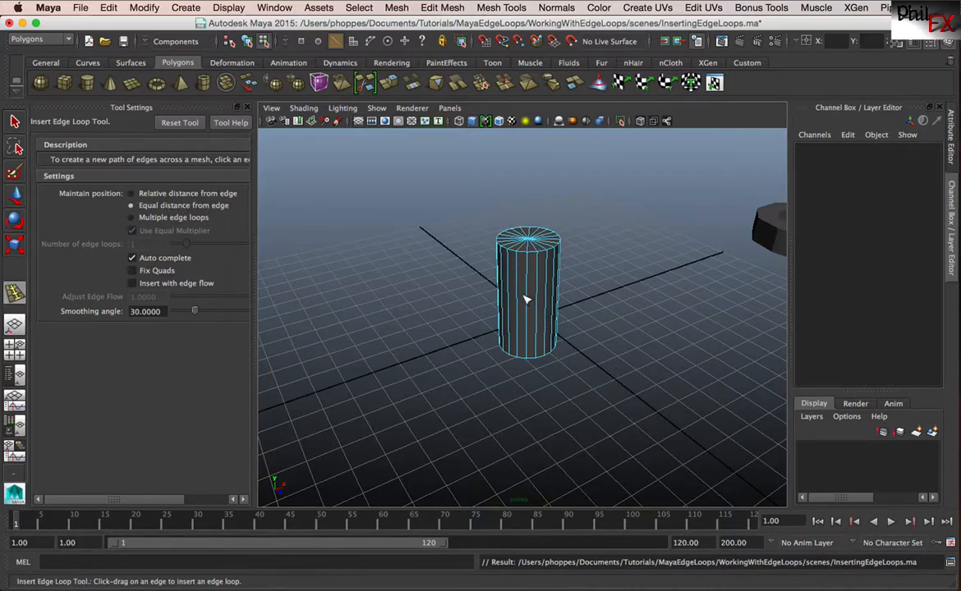
Insert a horizontal edge loop around the cylinder at a weight of about 0.705 and reselect the cylinder in object mode.
drag(518, 329, 519, 283)
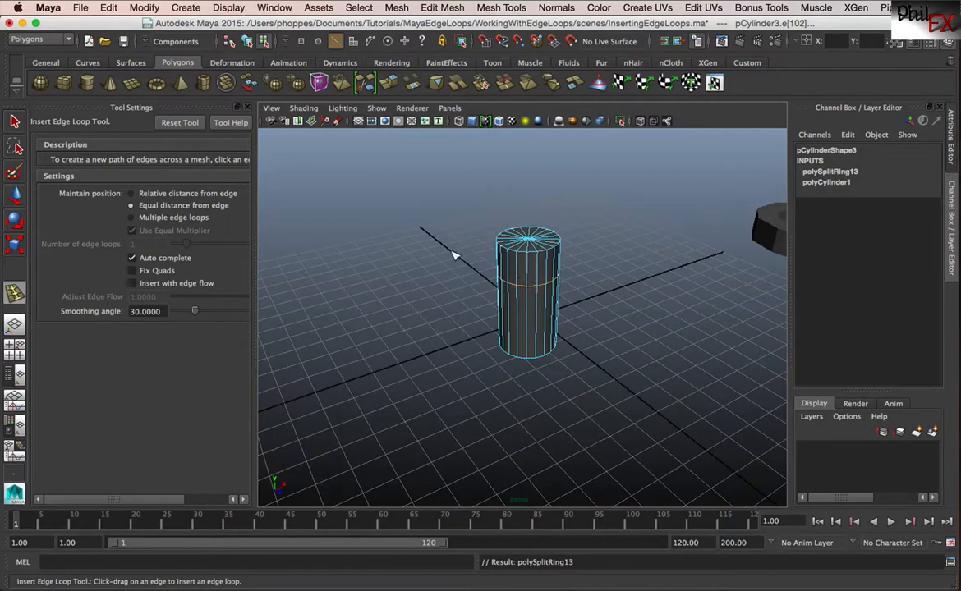
click(14, 120)
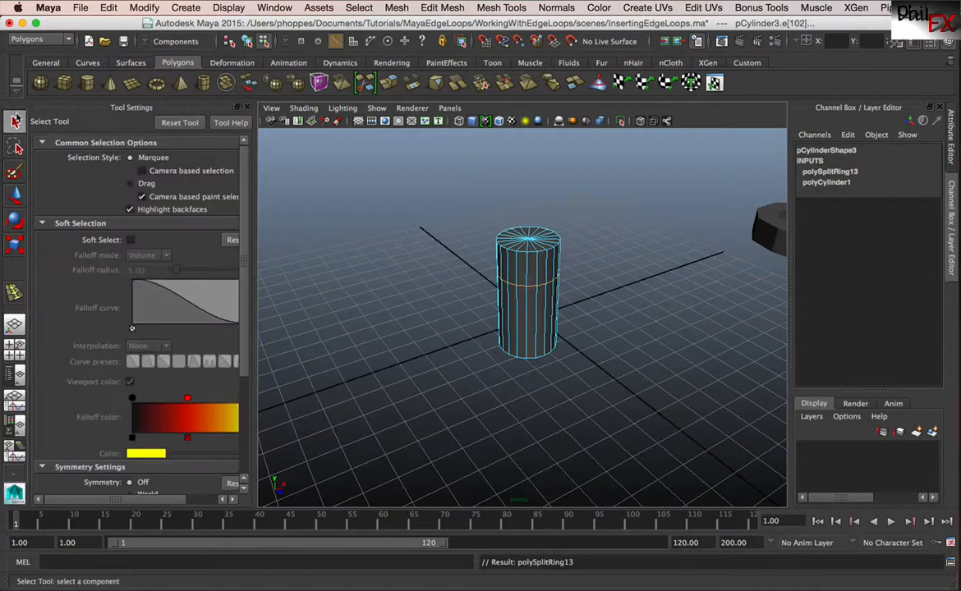
click(245, 108)
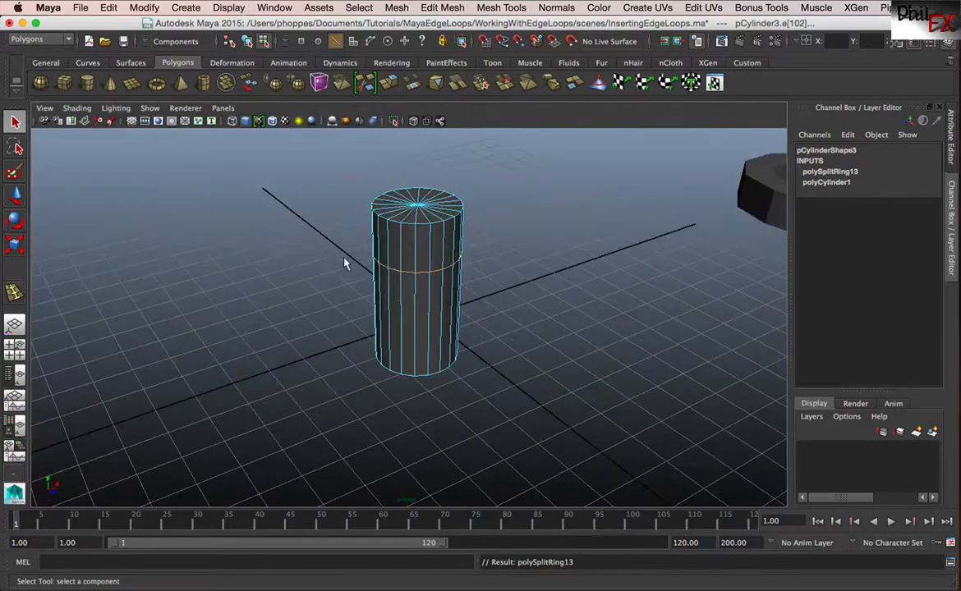
right_drag(432, 260, 485, 238)
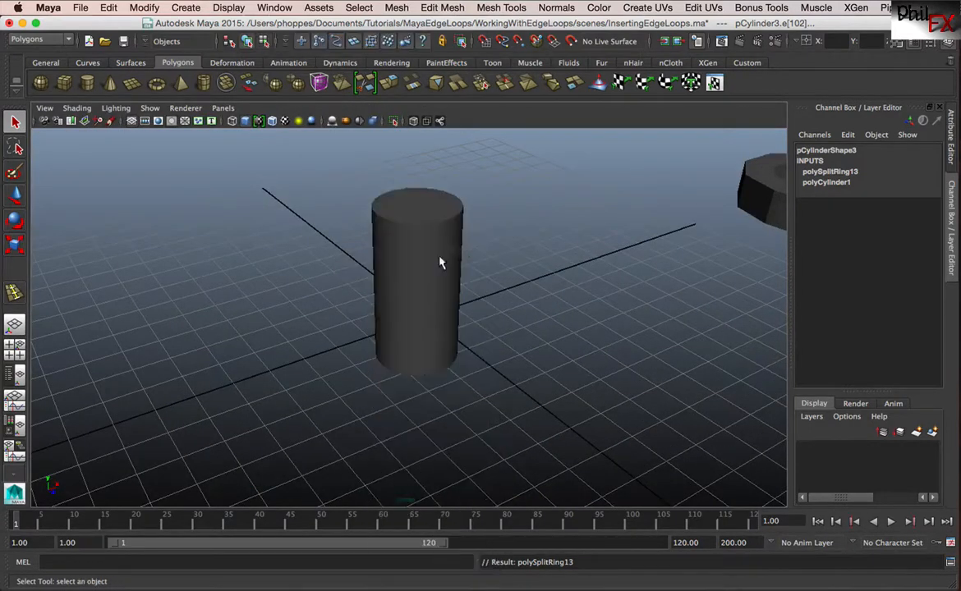
click(437, 279)
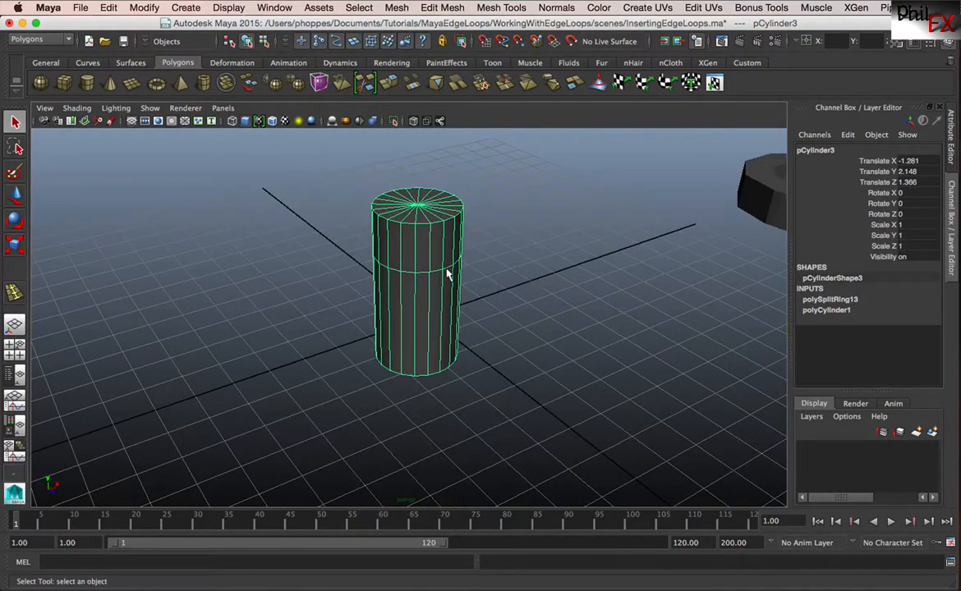
Set the edge loop's Weight to 0.5 and move the cylinder along X to about 5.256.
click(830, 300)
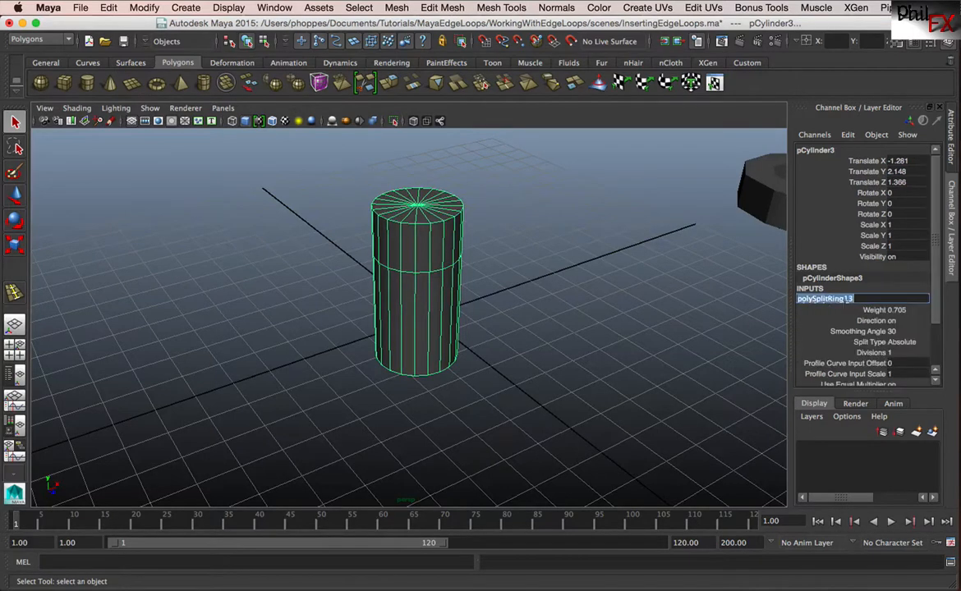
drag(933, 304, 934, 374)
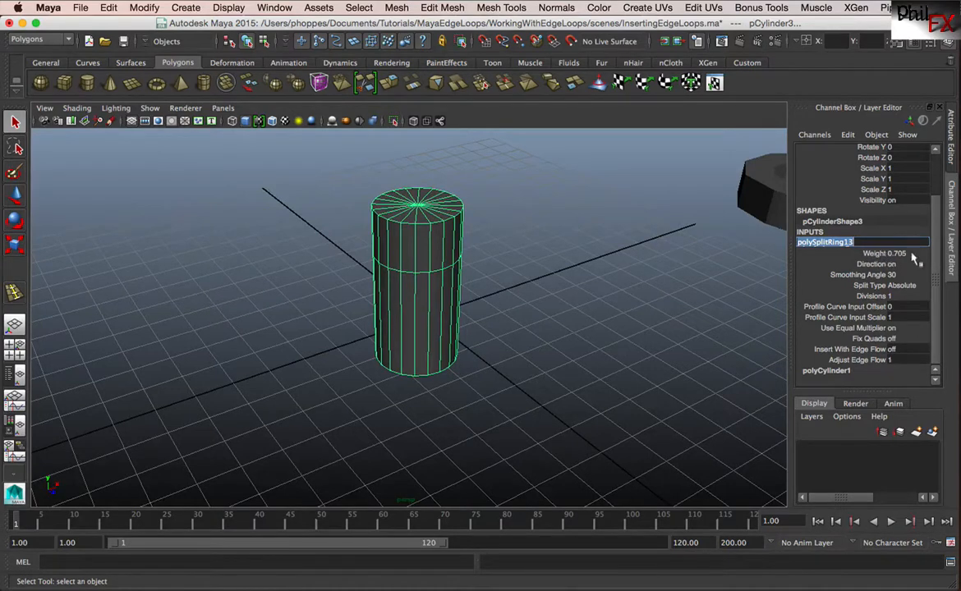
click(897, 253)
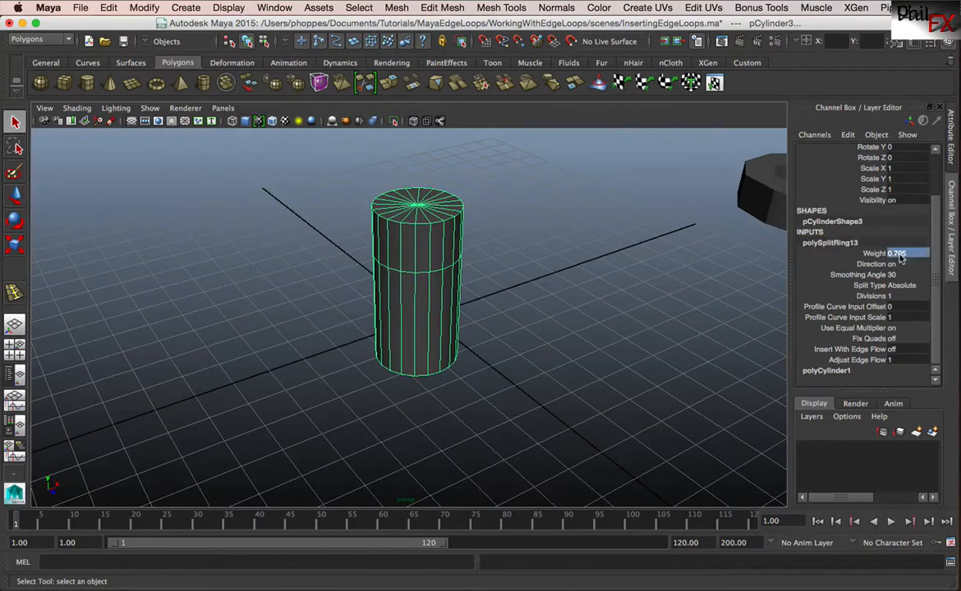
text(0.5)
key(Return)
key(w)
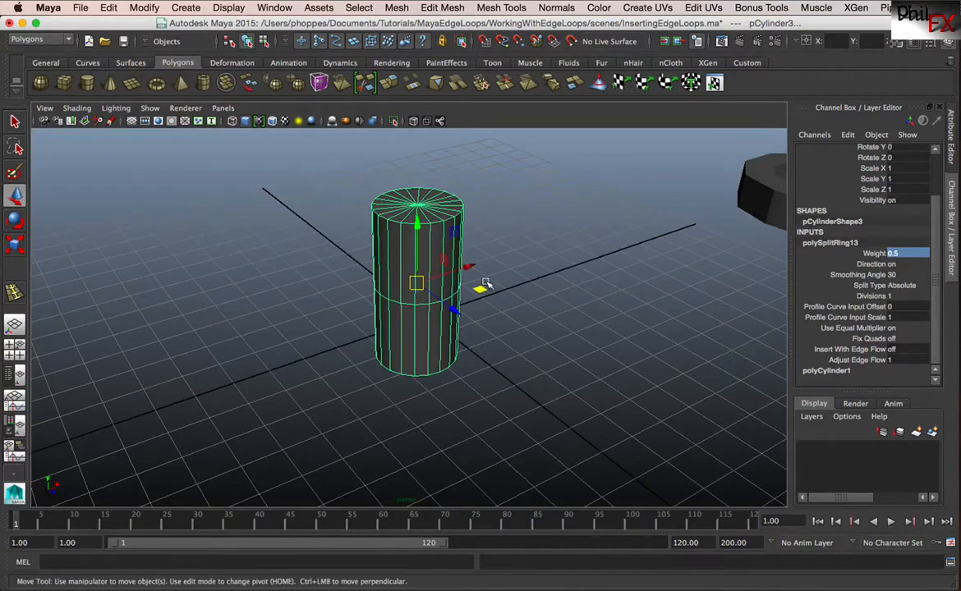
drag(457, 269, 642, 212)
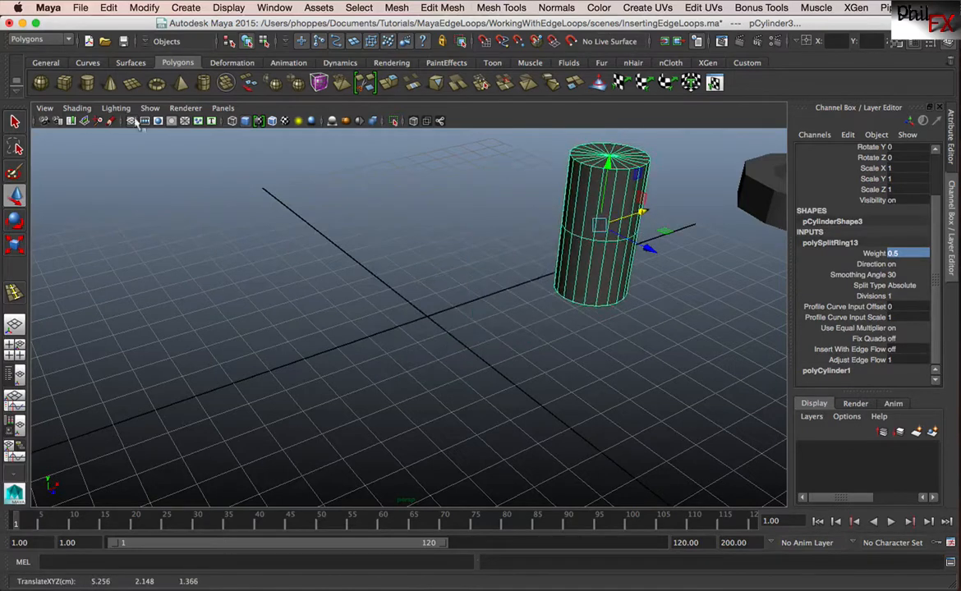
Create a new upright polygon cylinder near the centre of the grid and switch it to face selection.
click(79, 77)
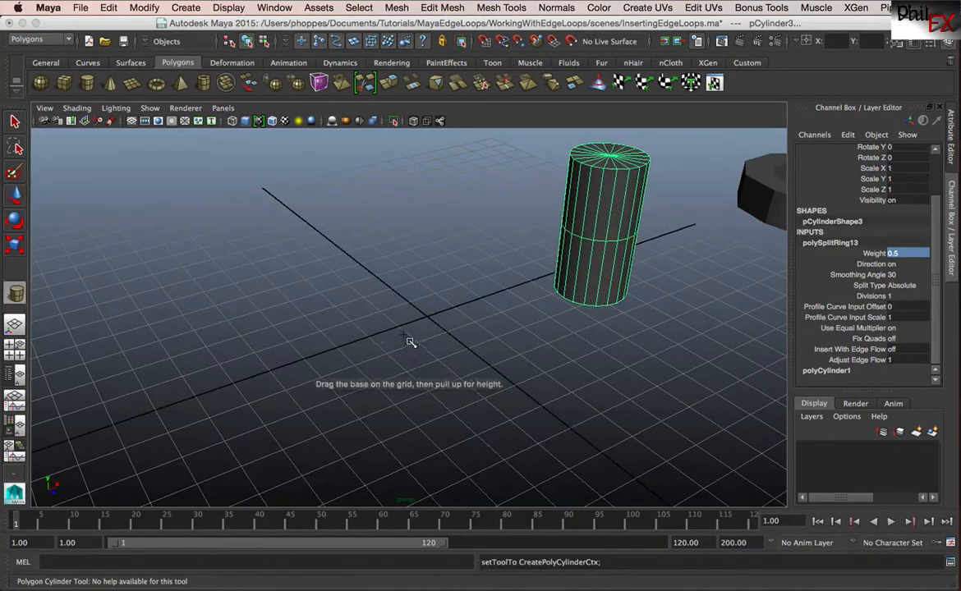
drag(408, 339, 450, 206)
right_drag(408, 219, 404, 247)
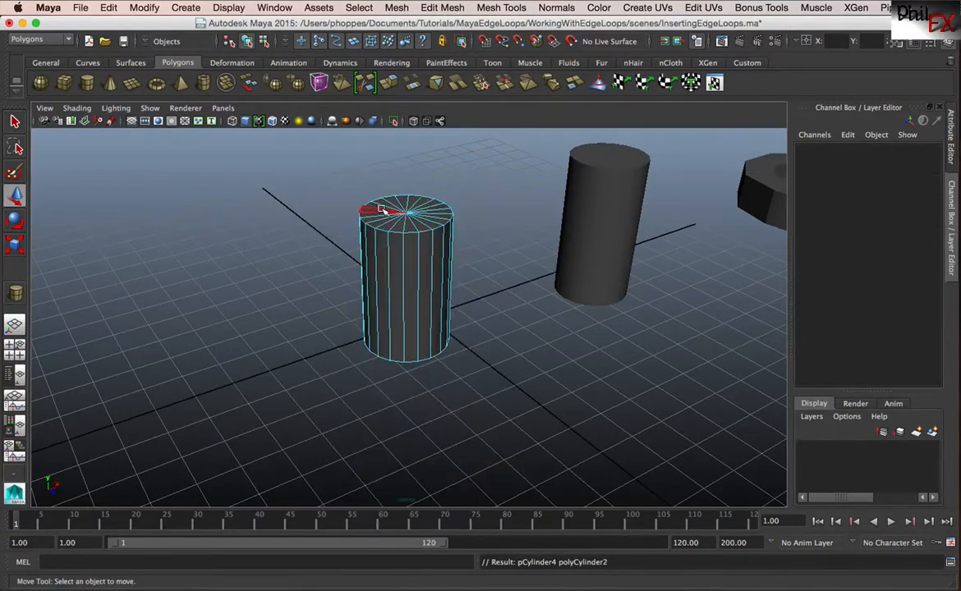
click(425, 220)
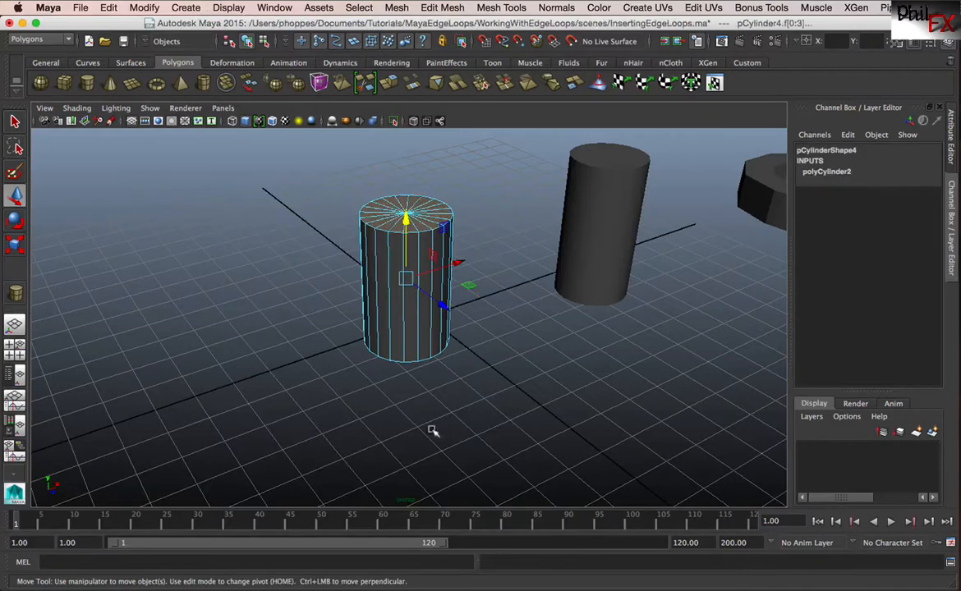
alt+drag(353, 424, 613, 368)
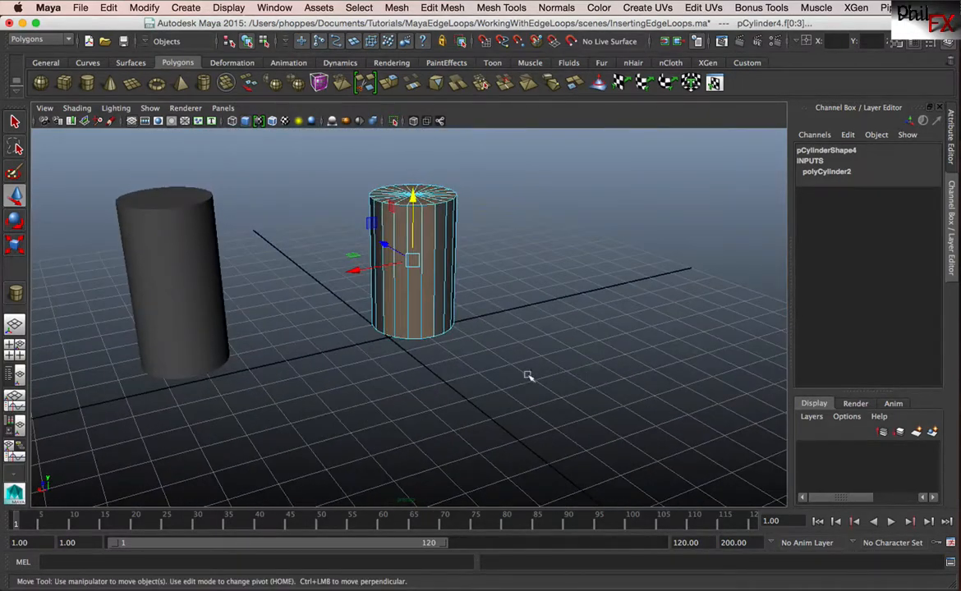
middle_drag(317, 255, 443, 335)
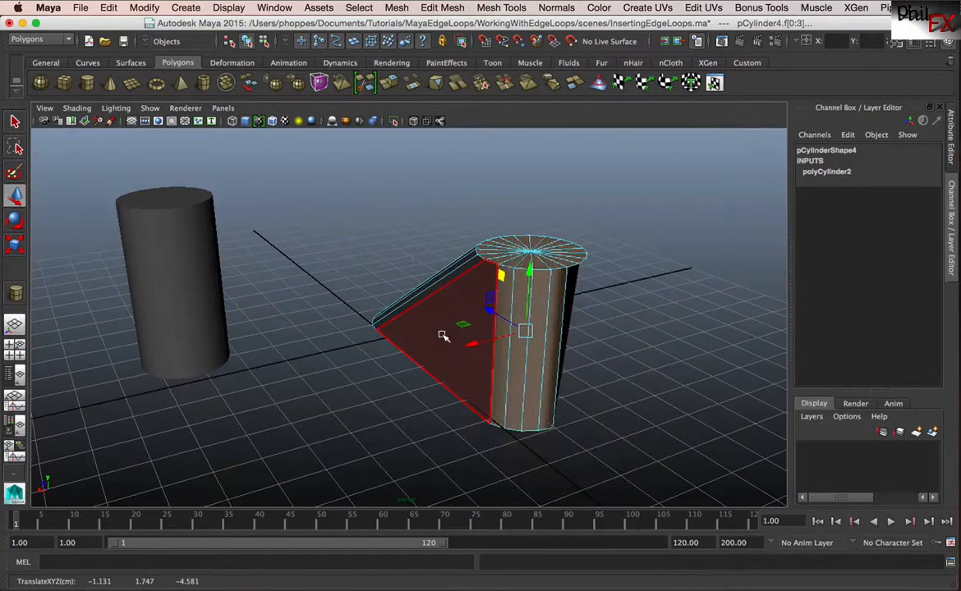
key(ctrl+z)
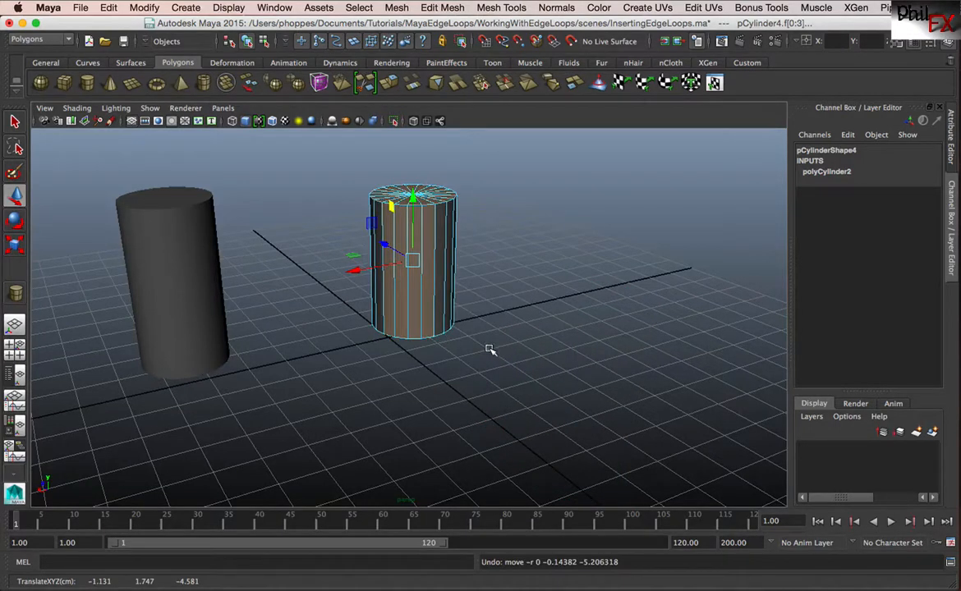
drag(491, 351, 349, 294)
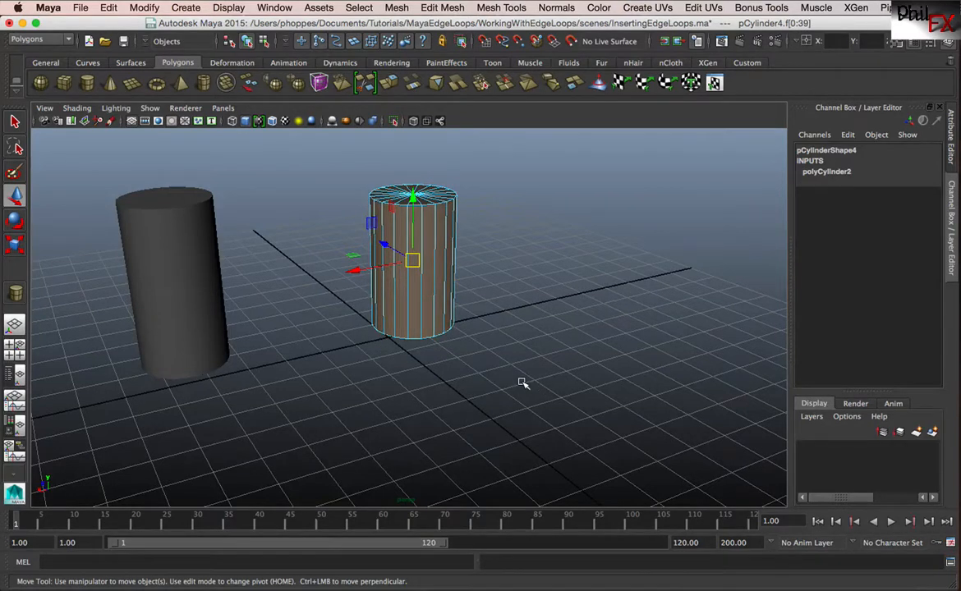
key(ctrl+z)
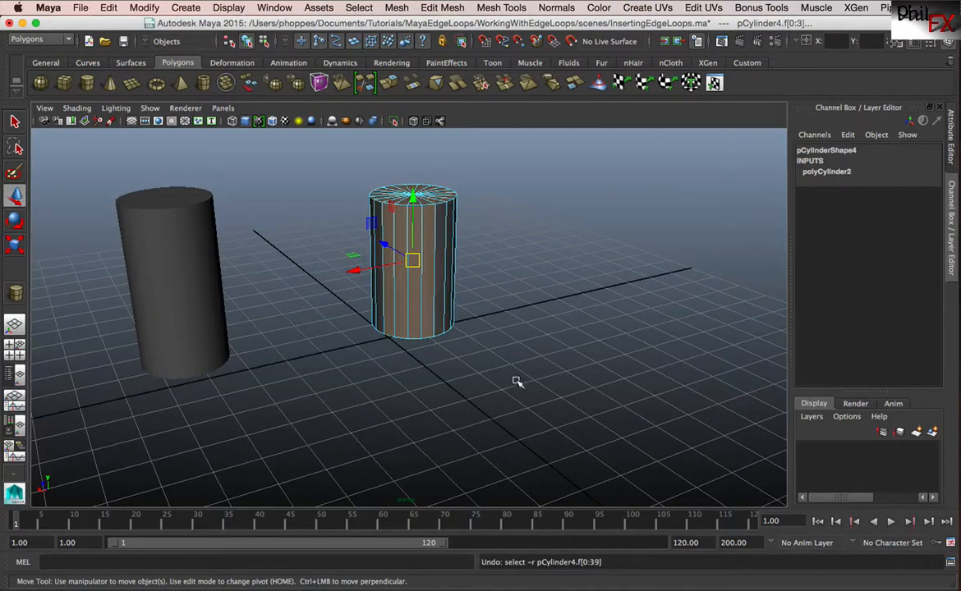
Select only the top cap faces of the new cylinder and rotate them about the Z axis into a steep slant.
click(418, 316)
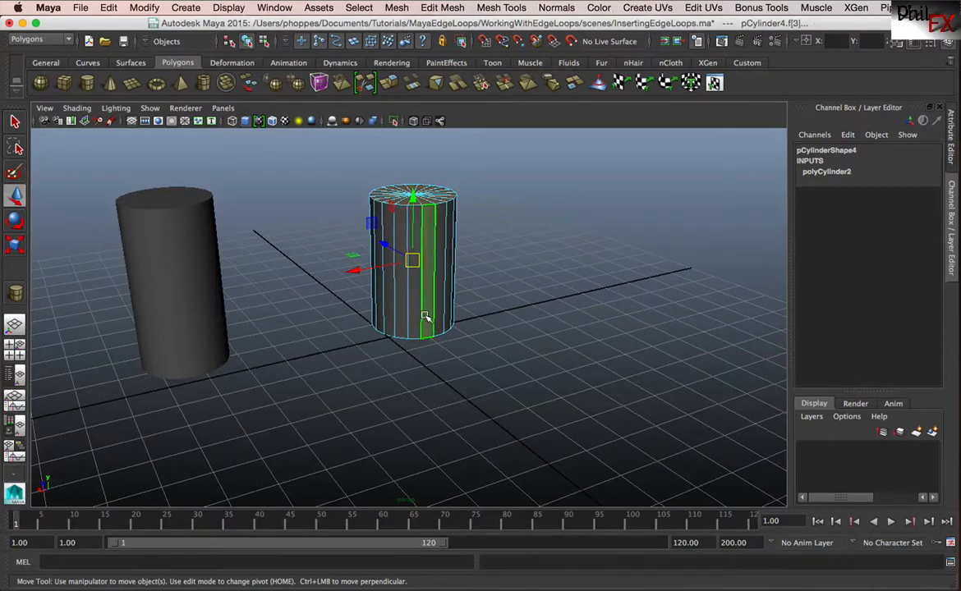
shift+click(428, 317)
alt+drag(471, 381, 395, 366)
key(e)
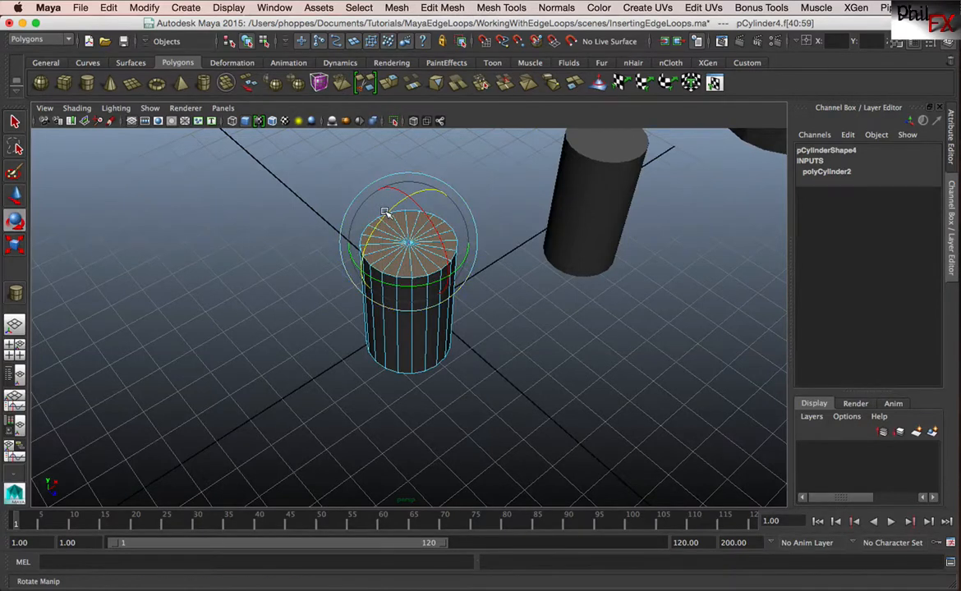
drag(386, 215, 365, 252)
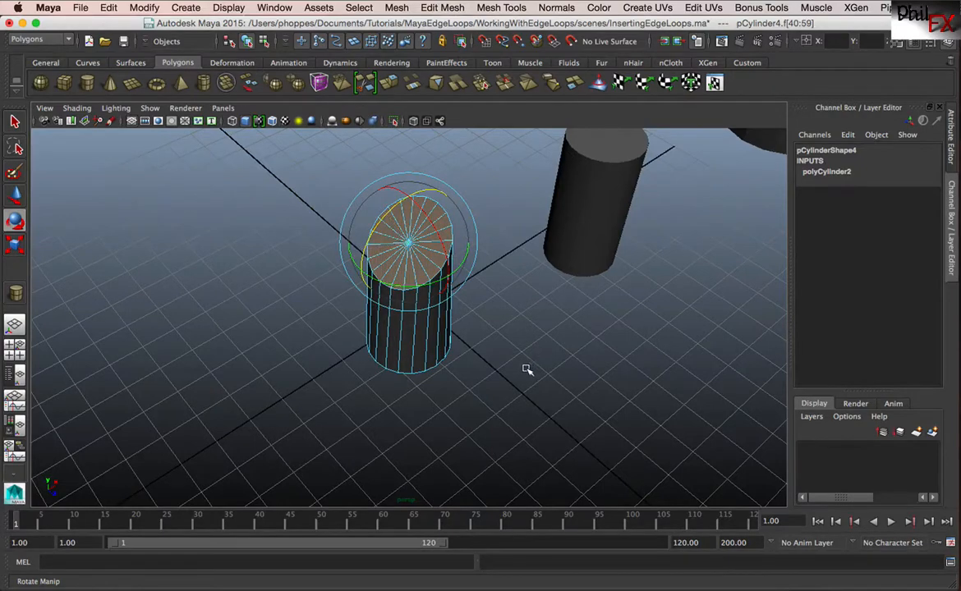
Return to object mode and select the whole slanted cylinder.
alt+drag(527, 369, 502, 330)
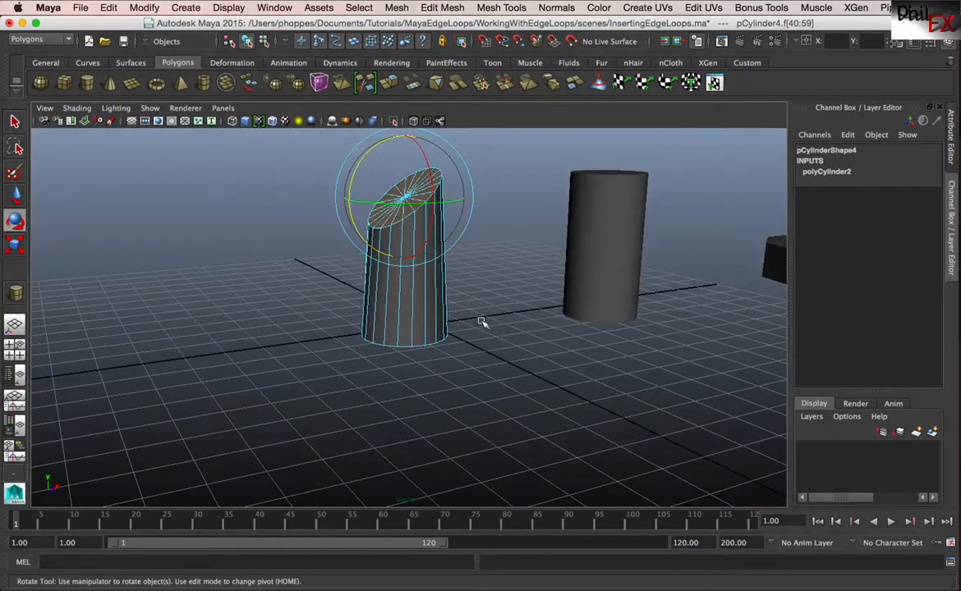
right_drag(428, 300, 487, 281)
click(429, 283)
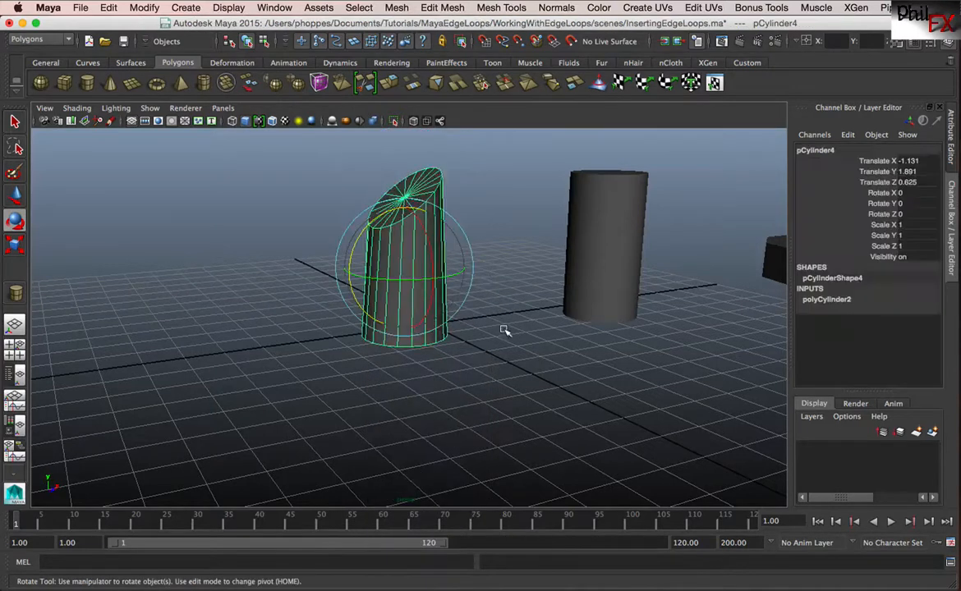
Insert a Relative distance from edge loop below the slanted top and an Equal distance from edge loop lower on the cylinder.
key(q)
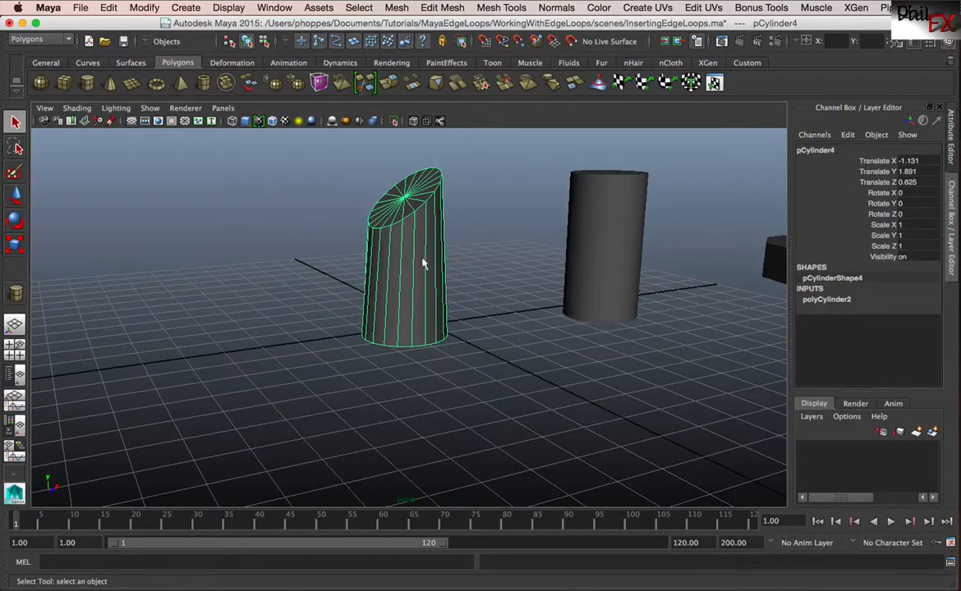
click(499, 9)
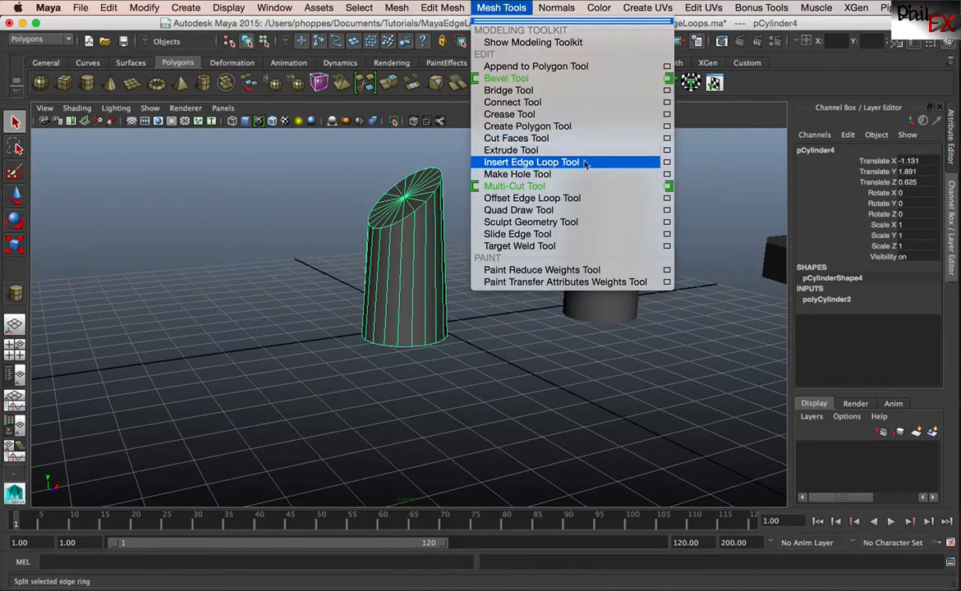
click(667, 163)
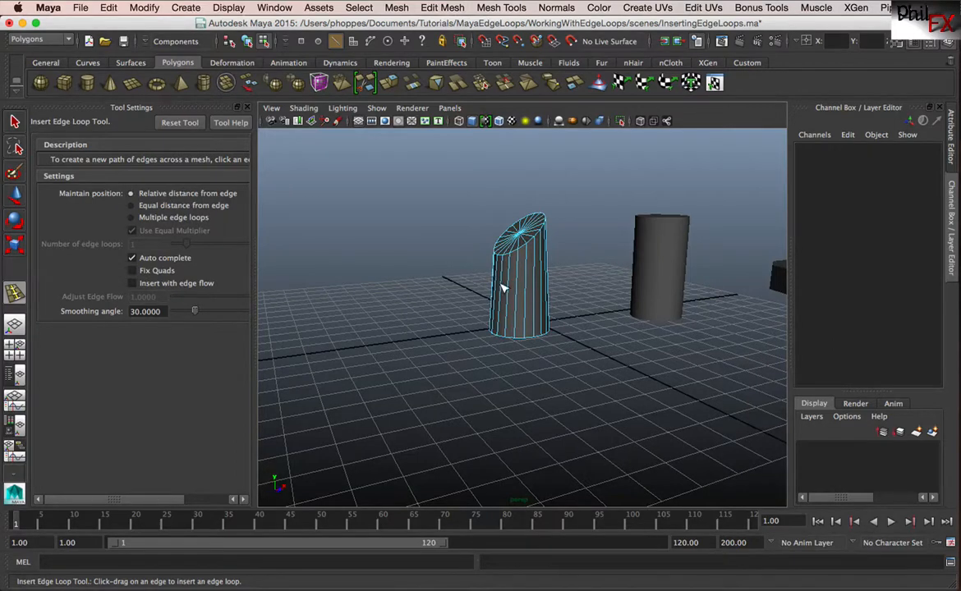
mouse_move(505, 286)
mouse_down()
mouse_move(502, 267)
mouse_move(496, 284)
mouse_move(497, 251)
mouse_move(491, 326)
mouse_move(497, 256)
mouse_move(492, 321)
mouse_move(496, 285)
mouse_up()
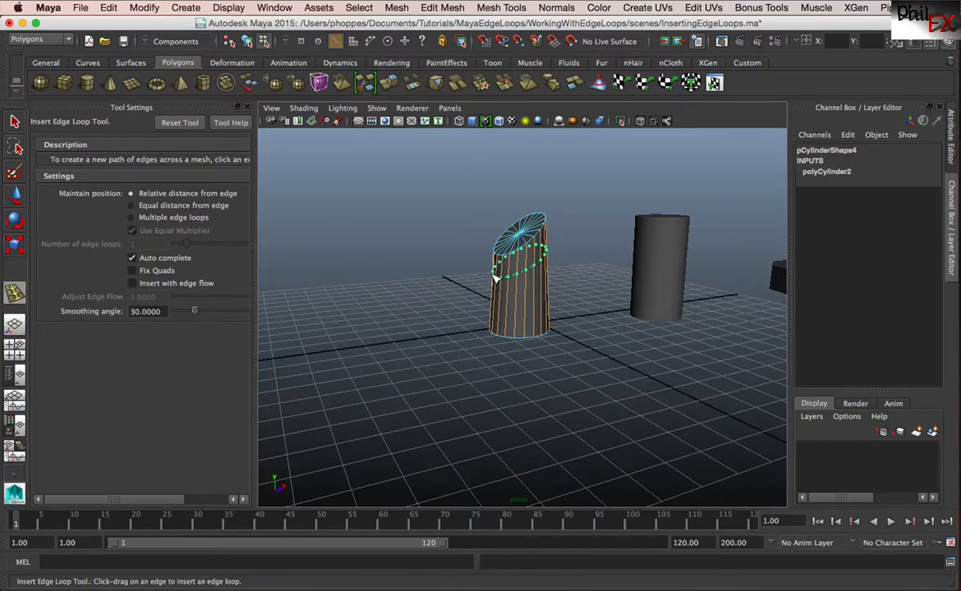
drag(494, 278, 495, 278)
click(131, 206)
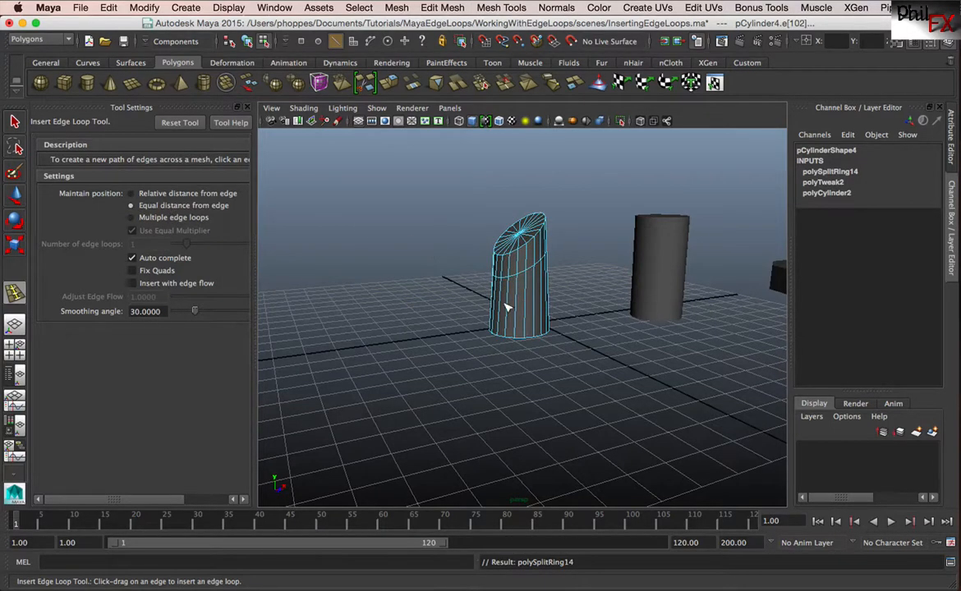
mouse_move(500, 309)
mouse_down()
mouse_move(496, 275)
mouse_move(501, 323)
mouse_move(495, 267)
mouse_move(496, 301)
mouse_up()
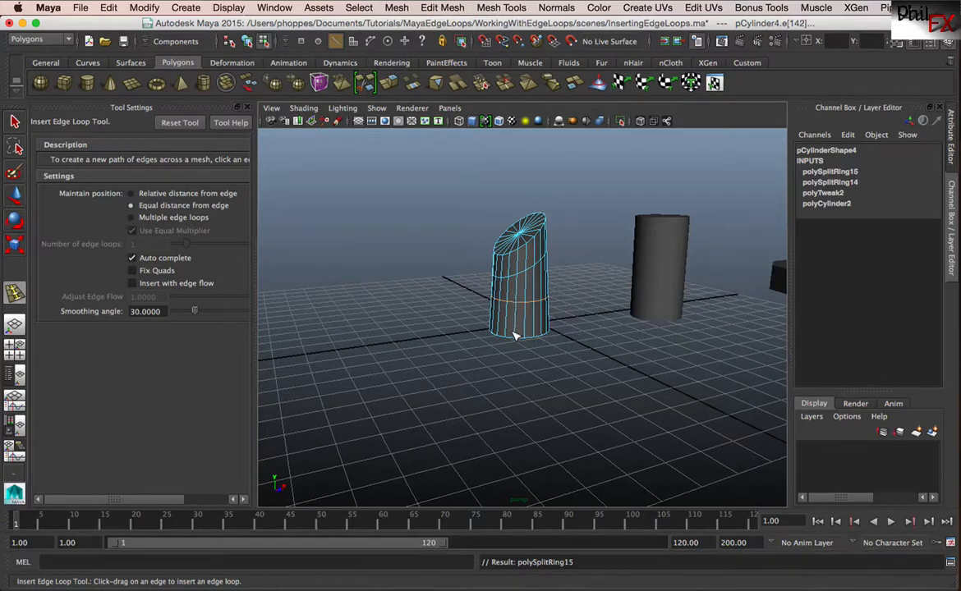
Insert an edge loop near the slanted cylinder's base using Multiple edge loops with the number of loops set to 1.
click(131, 218)
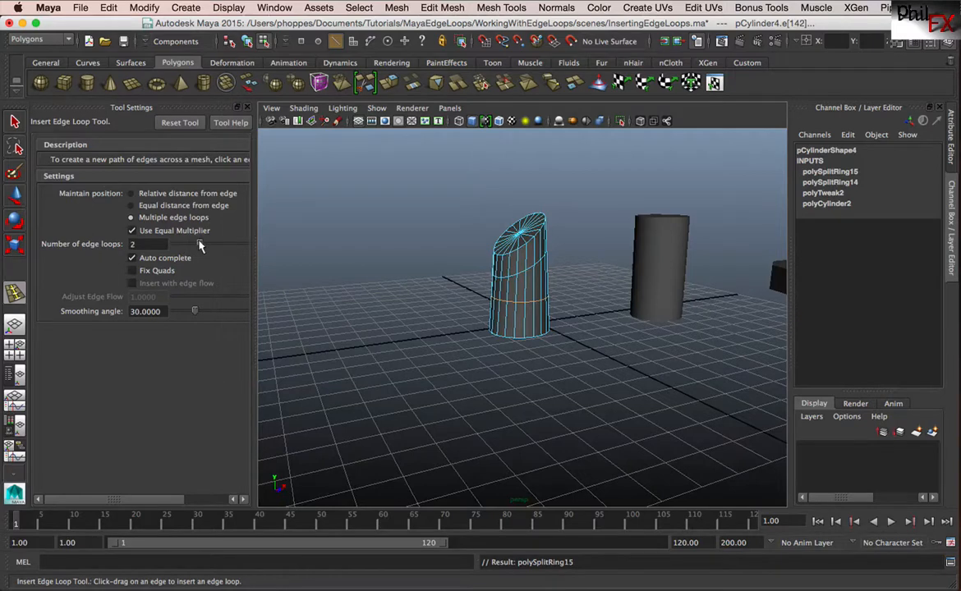
drag(210, 243, 187, 246)
drag(507, 323, 506, 314)
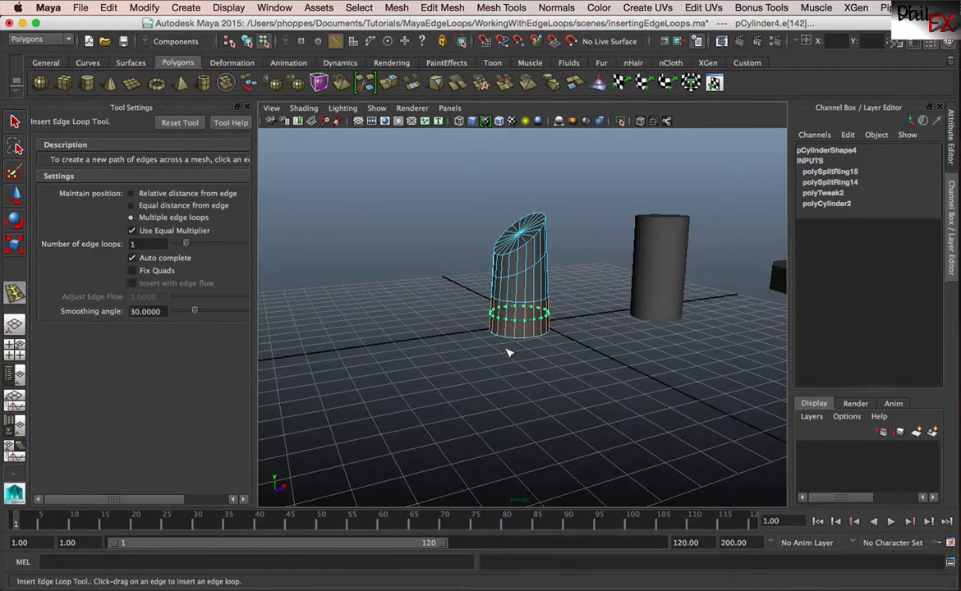
drag(516, 321, 481, 360)
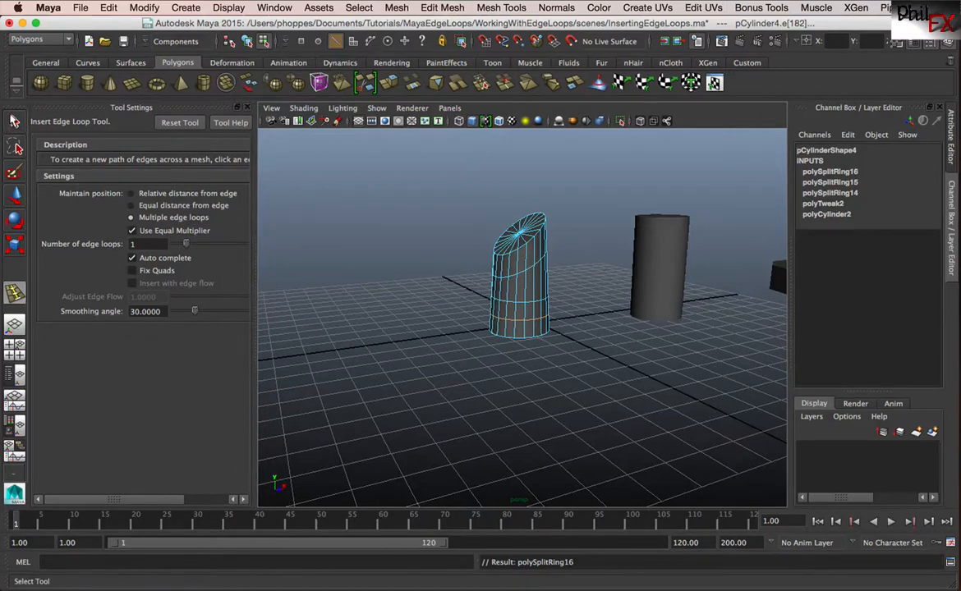
click(14, 121)
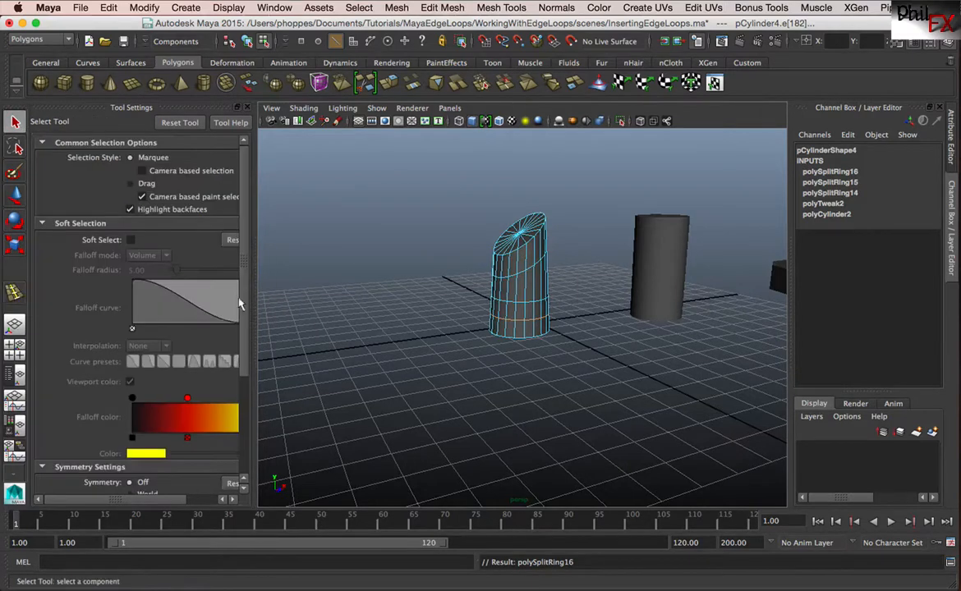
click(244, 108)
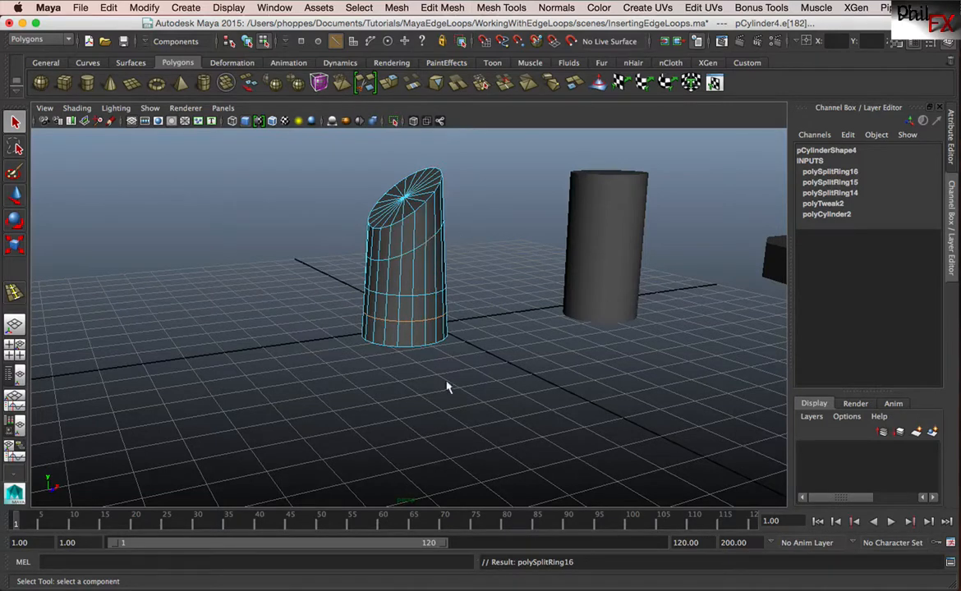
Insert a single edge loop midway between the two upper loops of the slanted cylinder, and turn off the tool's Auto complete option.
click(499, 8)
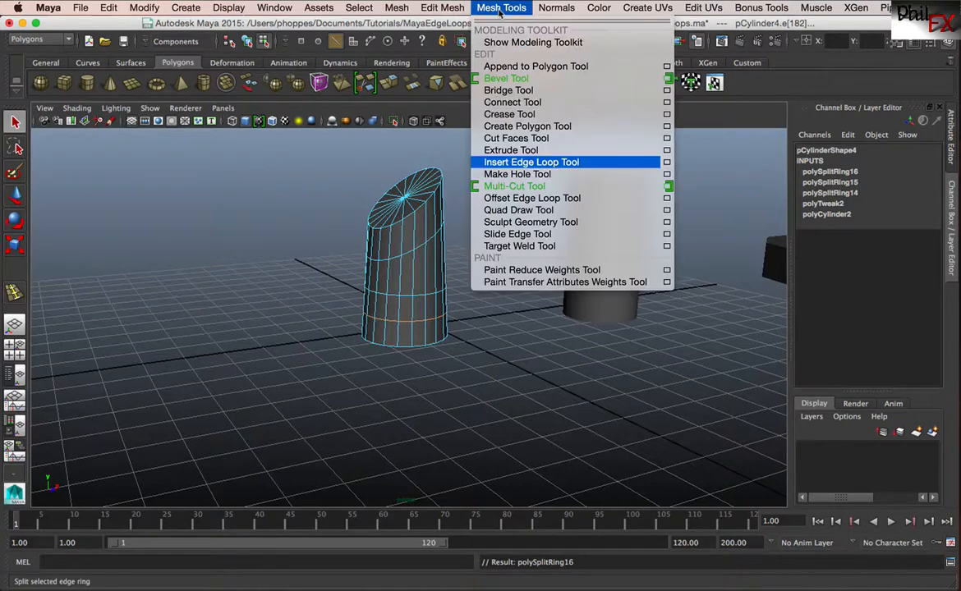
click(666, 161)
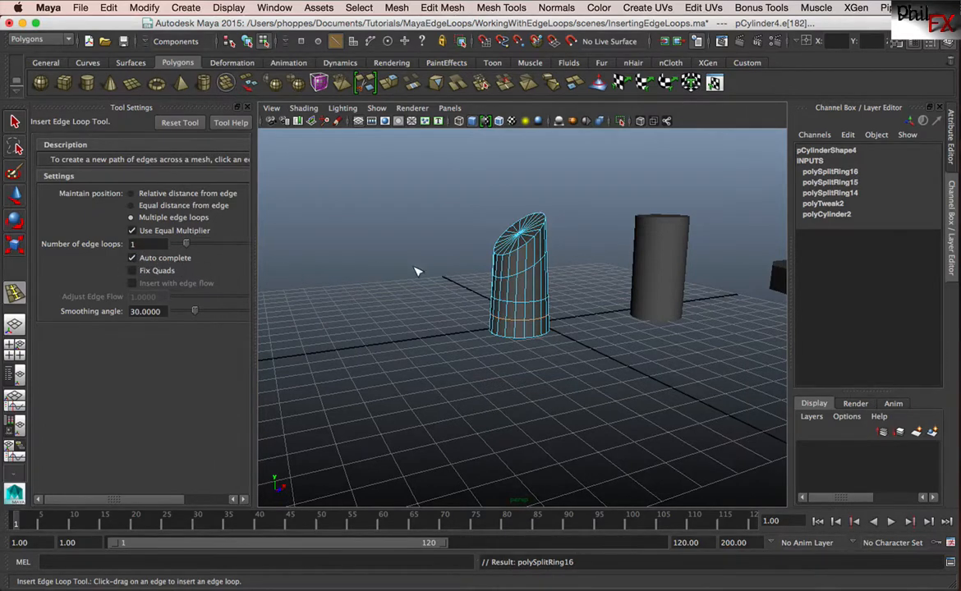
click(528, 291)
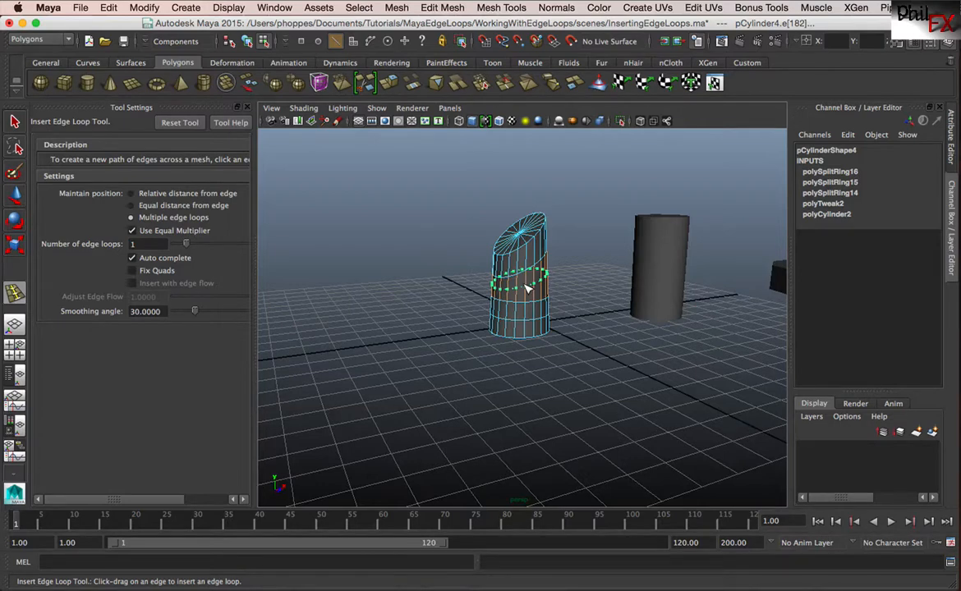
drag(528, 287, 530, 287)
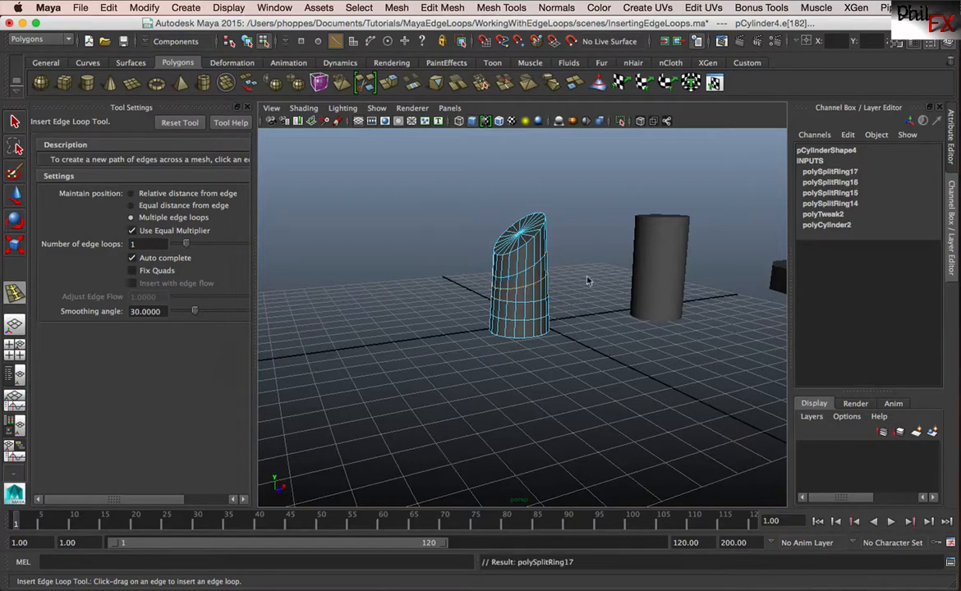
click(134, 258)
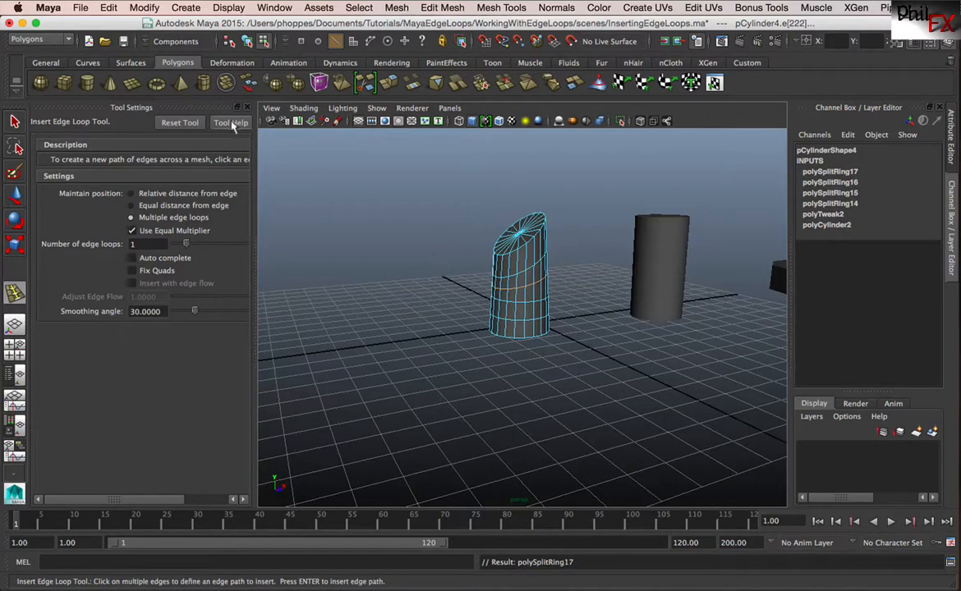
click(16, 120)
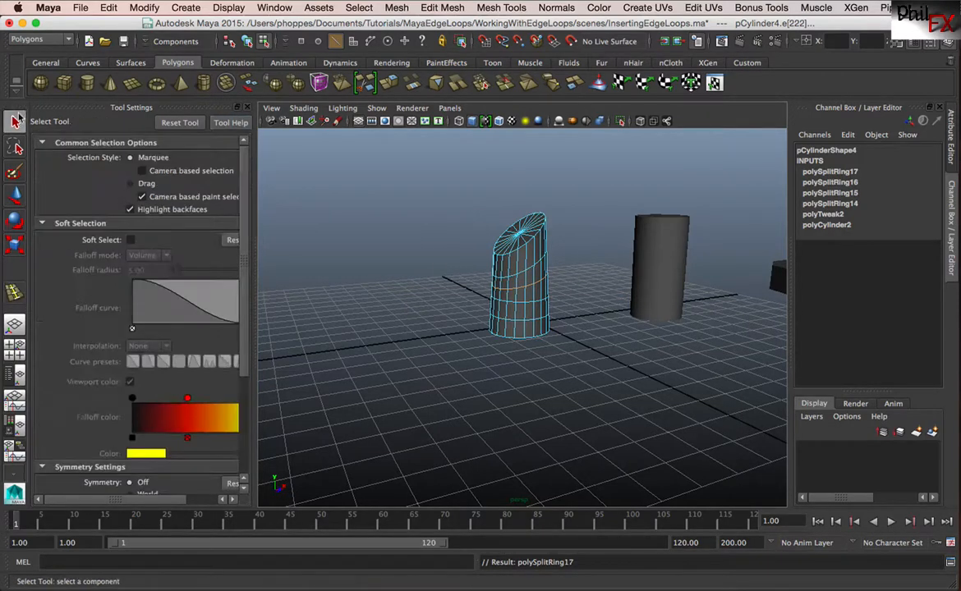
click(244, 106)
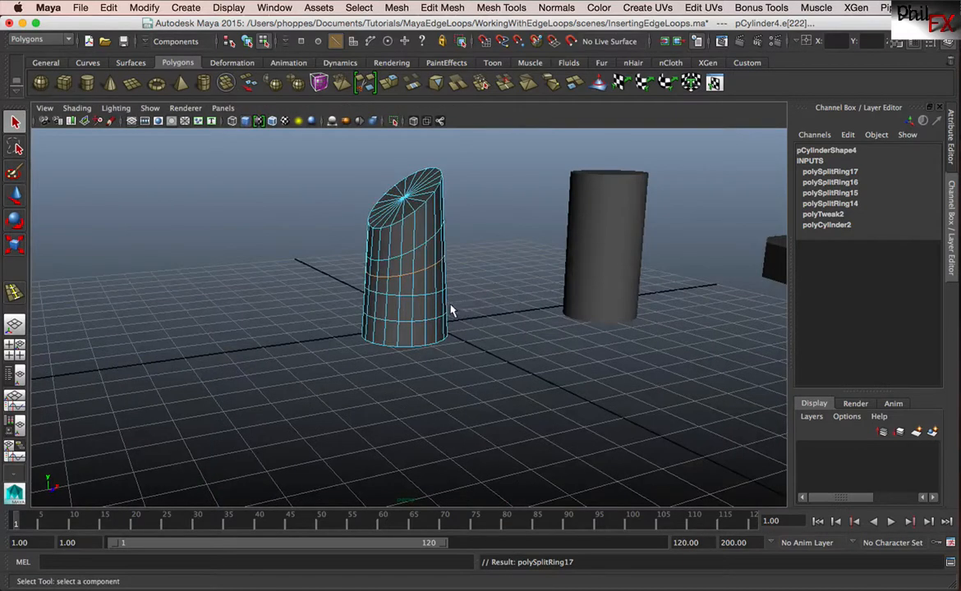
Return to object mode and move the slanted cylinder along X to about -8.498.
right_drag(420, 289, 475, 272)
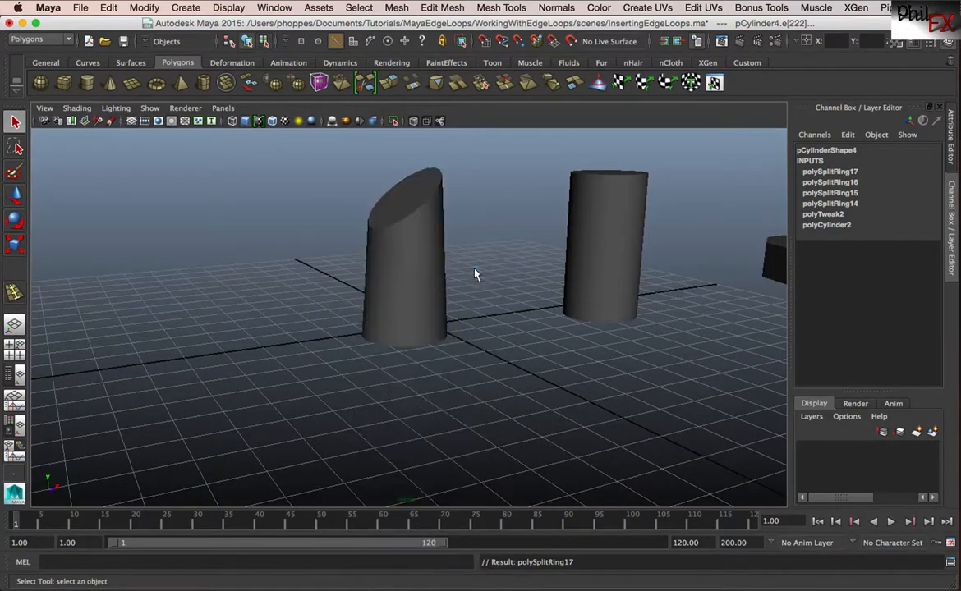
click(427, 281)
key(w)
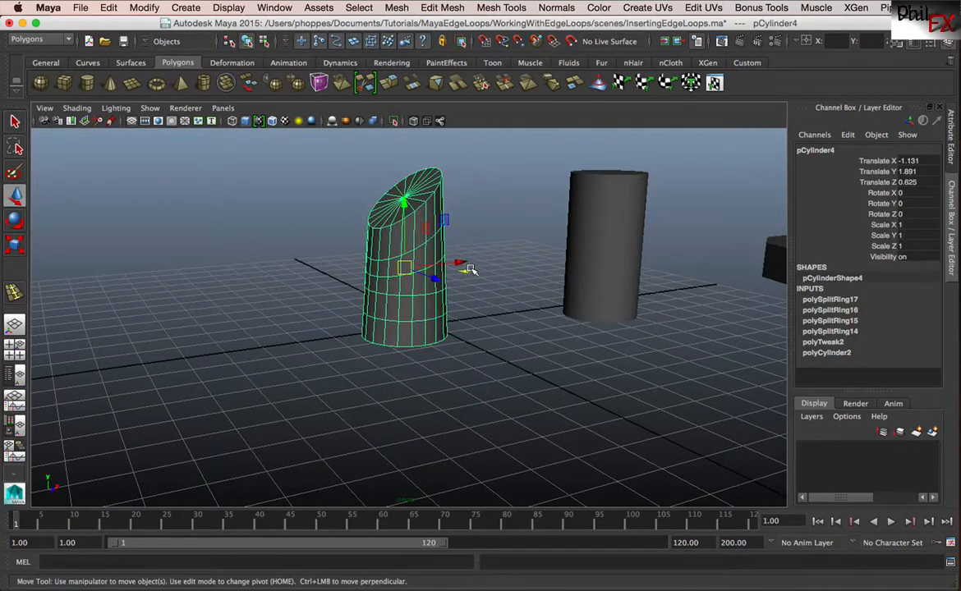
drag(462, 279, 164, 271)
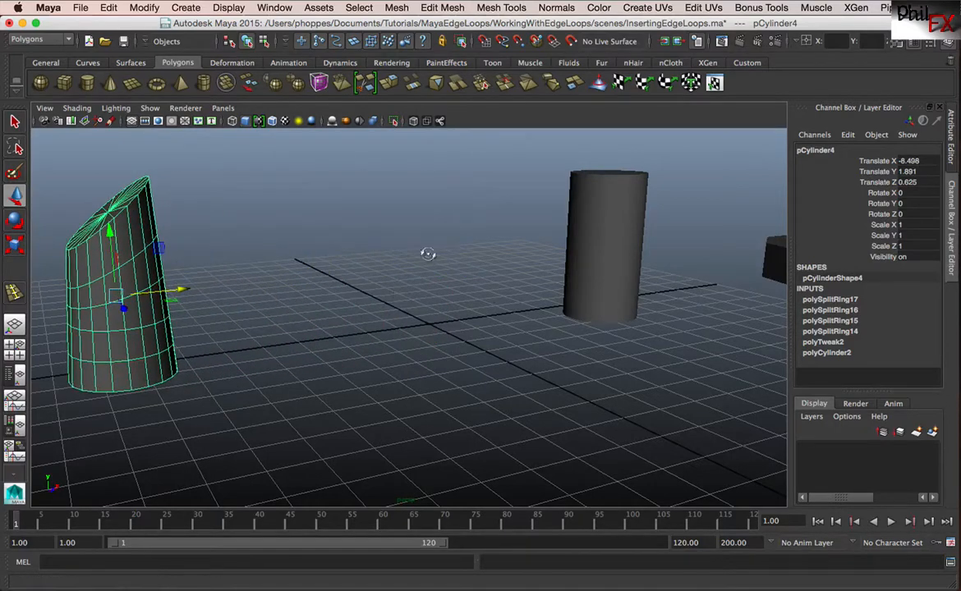
Create a new, wider upright polygon cylinder near the centre of the grid.
alt+drag(429, 253, 445, 285)
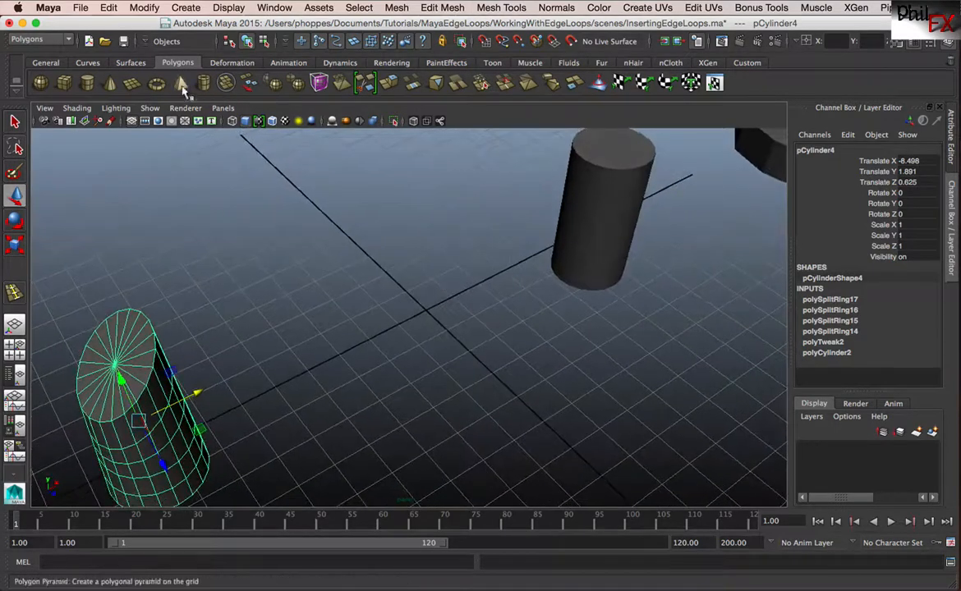
click(87, 83)
drag(414, 337, 480, 208)
alt+drag(510, 342, 508, 322)
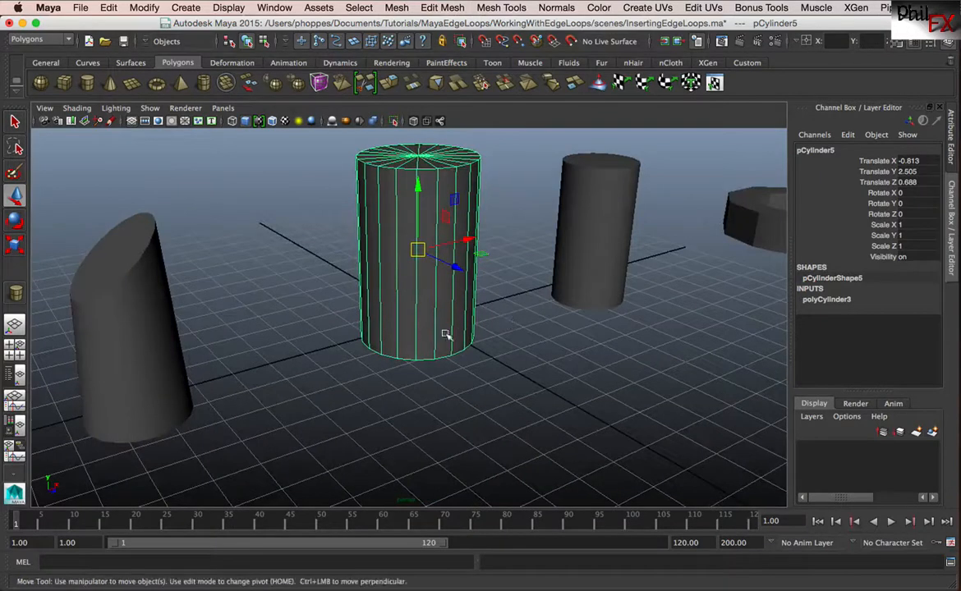
Insert two evenly spaced edge loops around the new cylinder using Multiple edge loops set to 2 with Auto complete on.
alt+drag(417, 333, 422, 324)
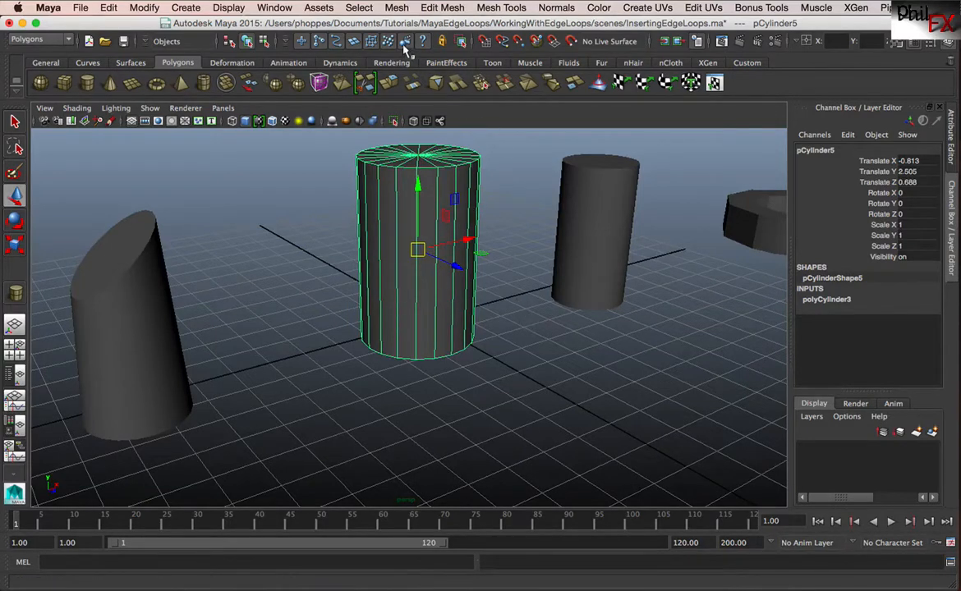
click(455, 10)
mouse_move(502, 8)
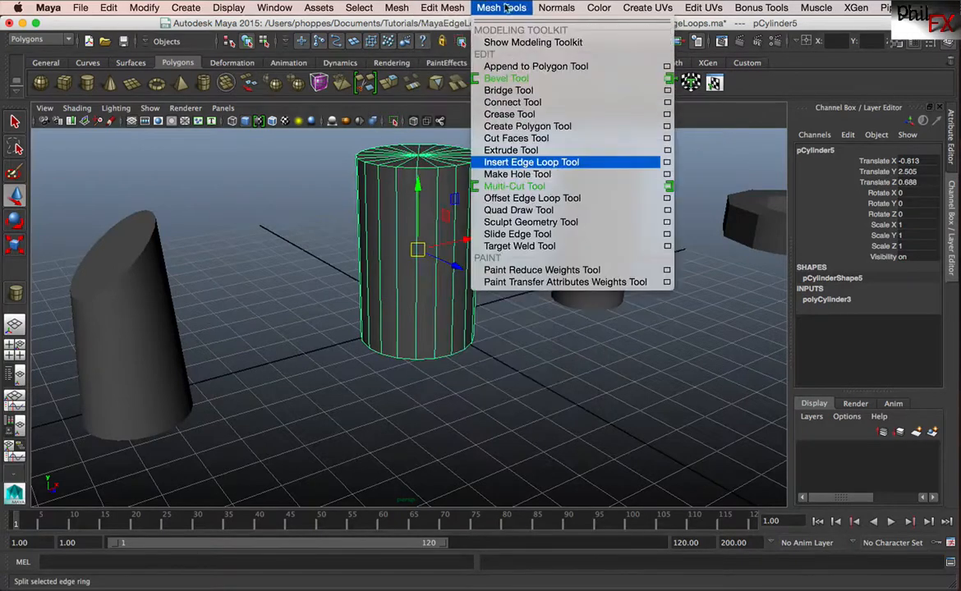
click(667, 162)
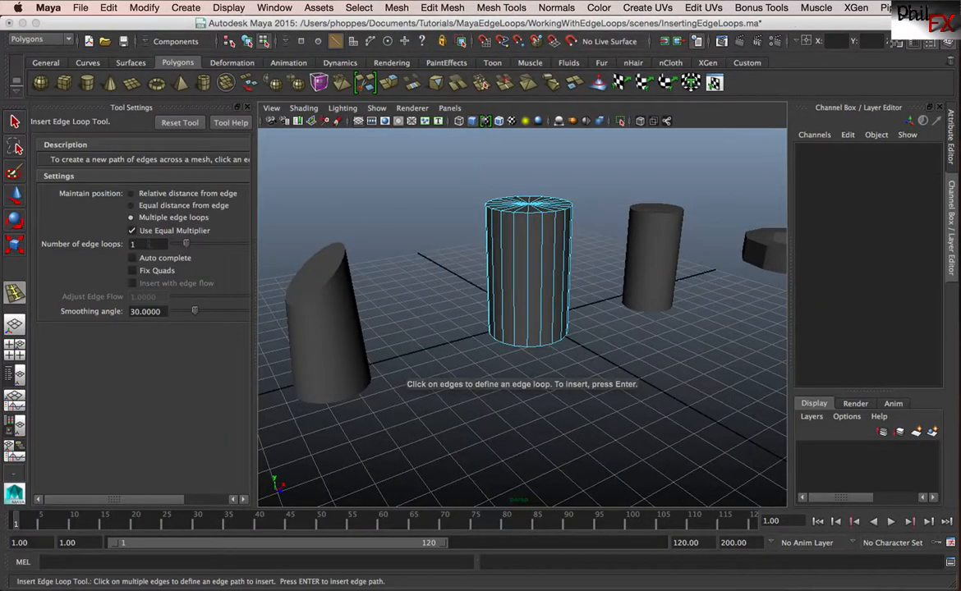
drag(185, 243, 196, 243)
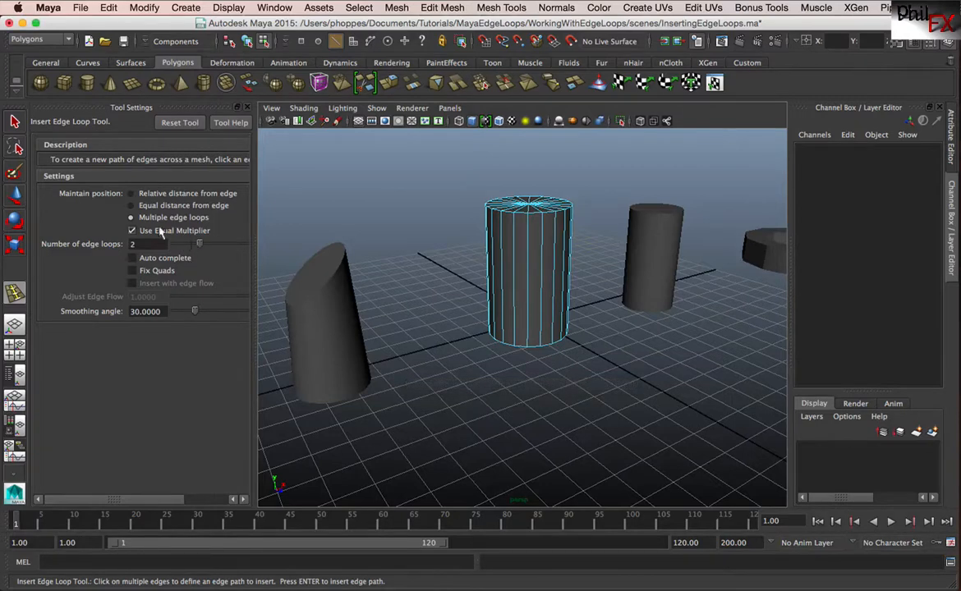
click(135, 258)
click(530, 276)
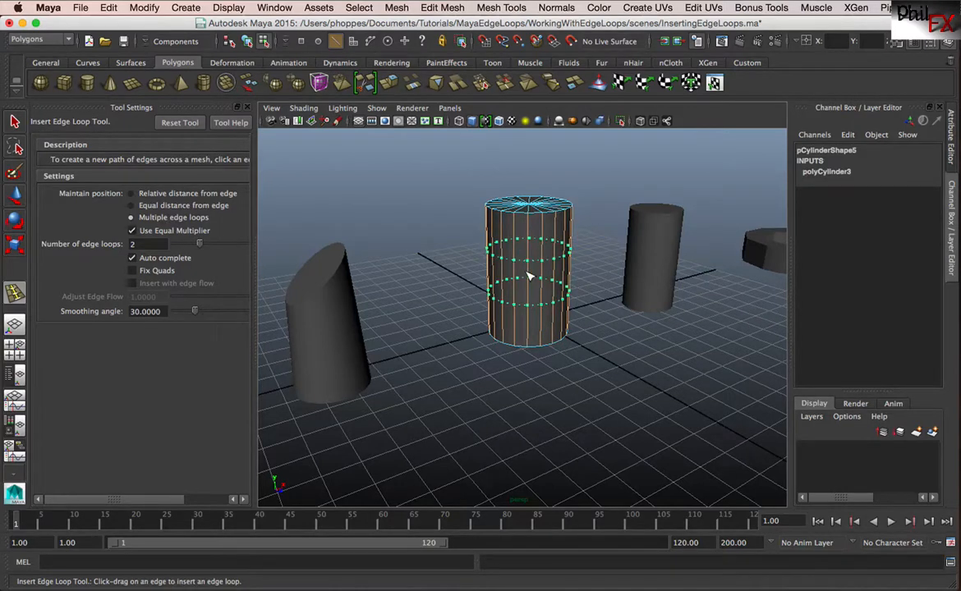
drag(530, 275, 530, 278)
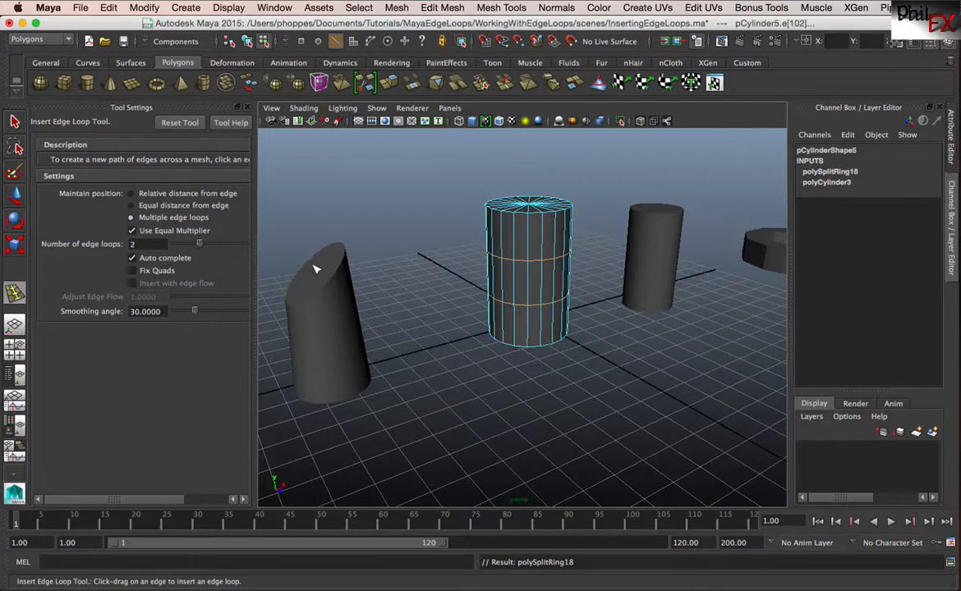
click(14, 121)
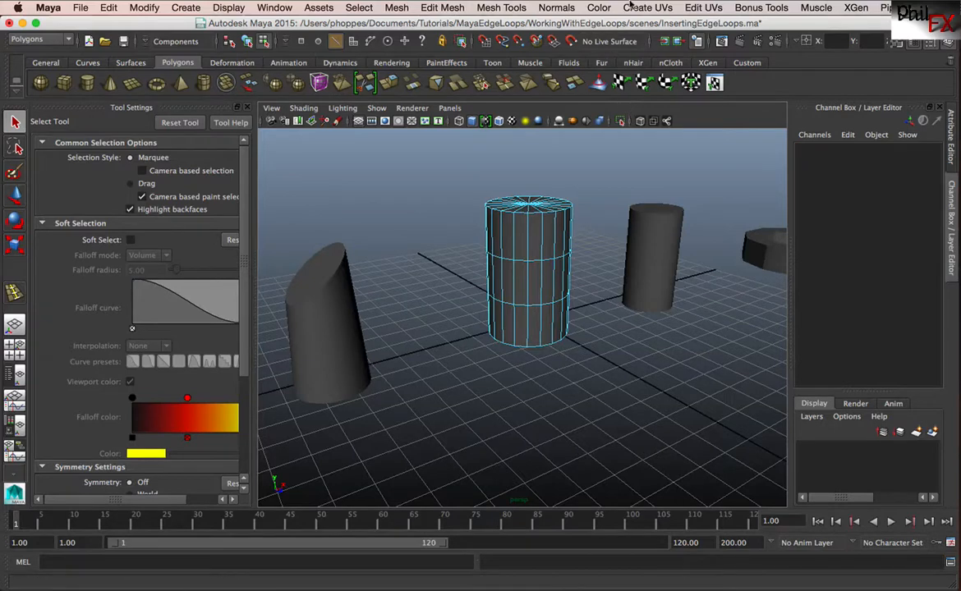
Open the Insert Edge Loop Tool's options, turn off Auto complete and set Maintain position to Equal distance from edge.
key(g)
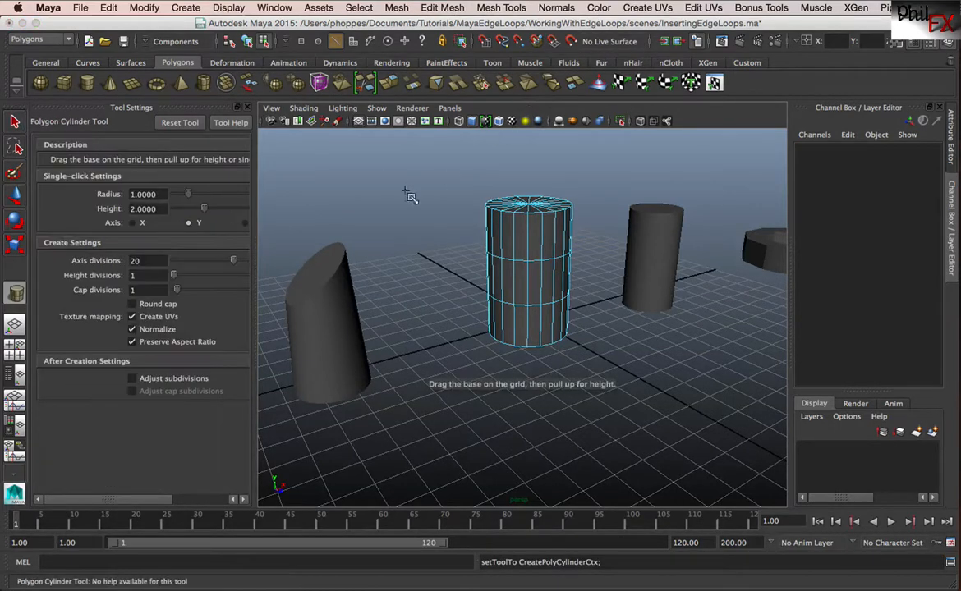
click(246, 106)
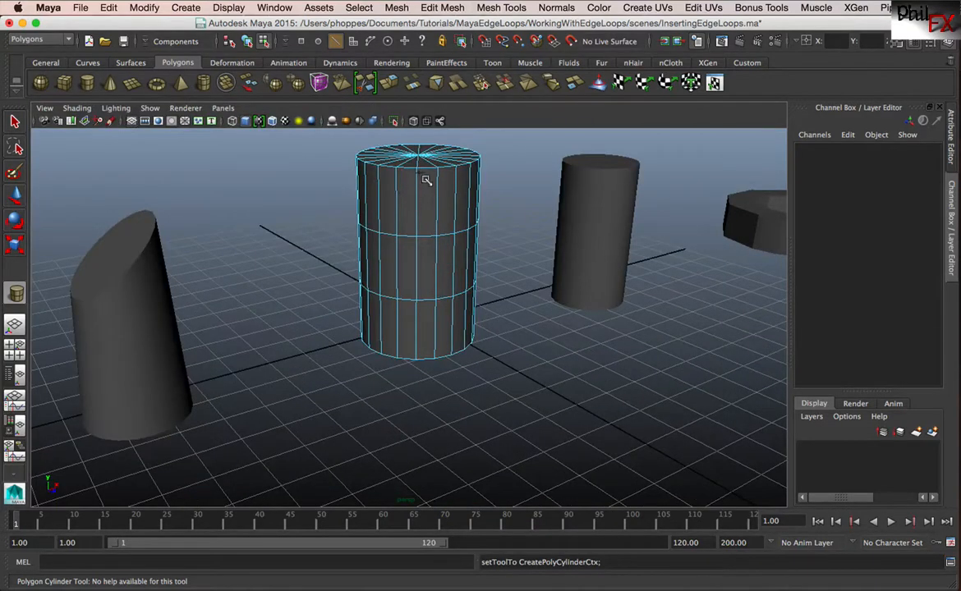
click(480, 9)
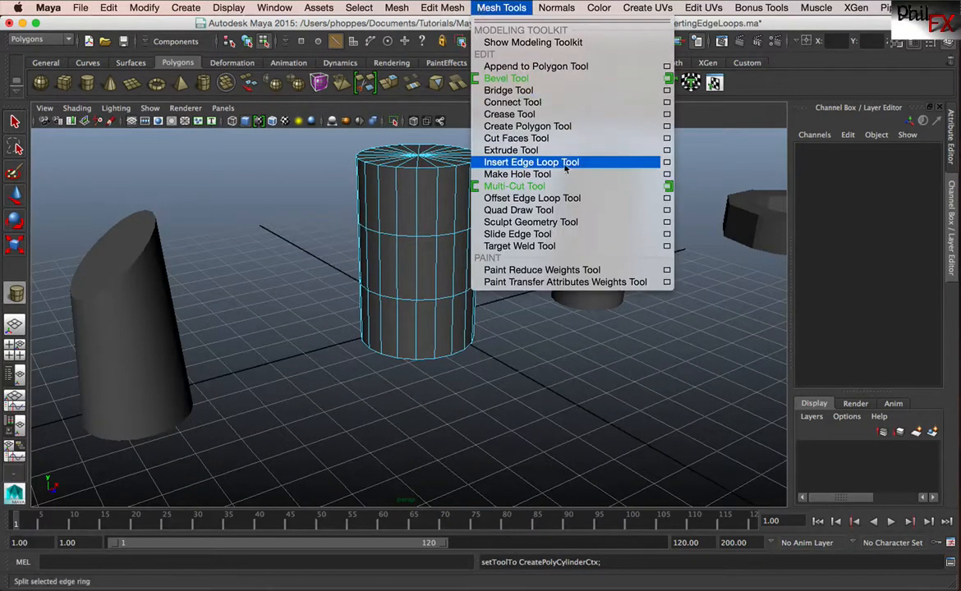
click(666, 162)
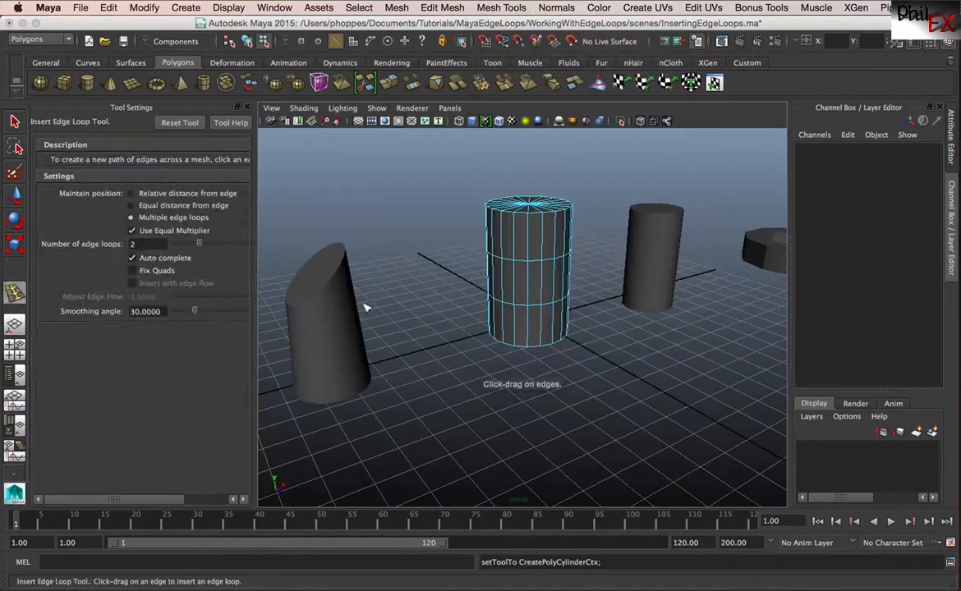
click(132, 258)
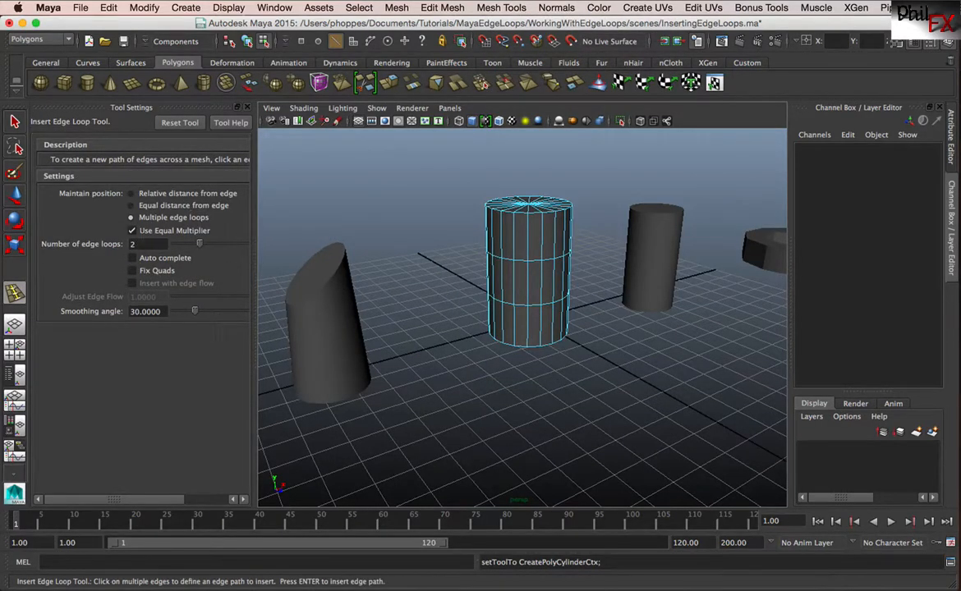
click(130, 205)
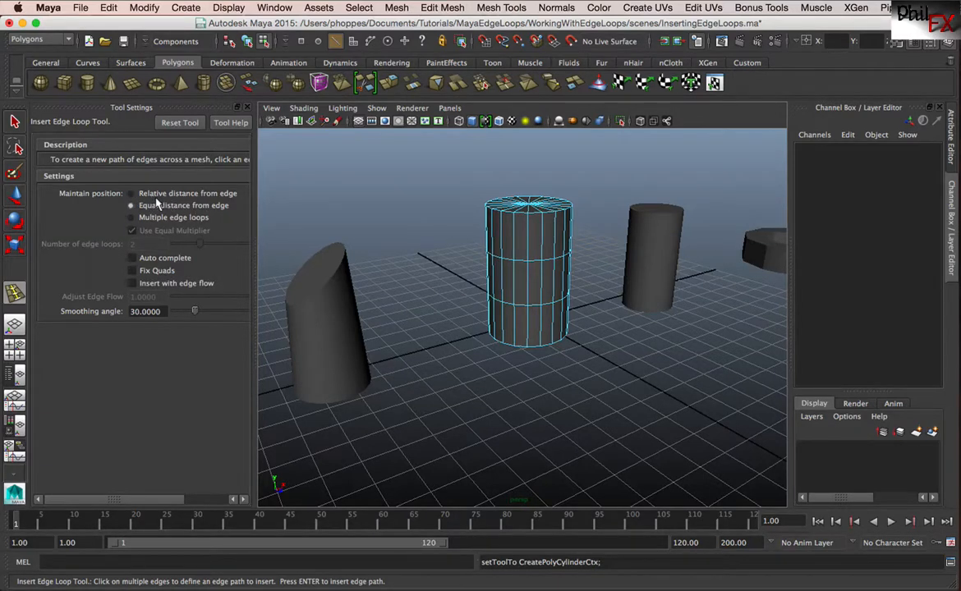
Insert a partial edge loop across five neighbouring vertical edges in the middle section of the wide cylinder.
click(527, 285)
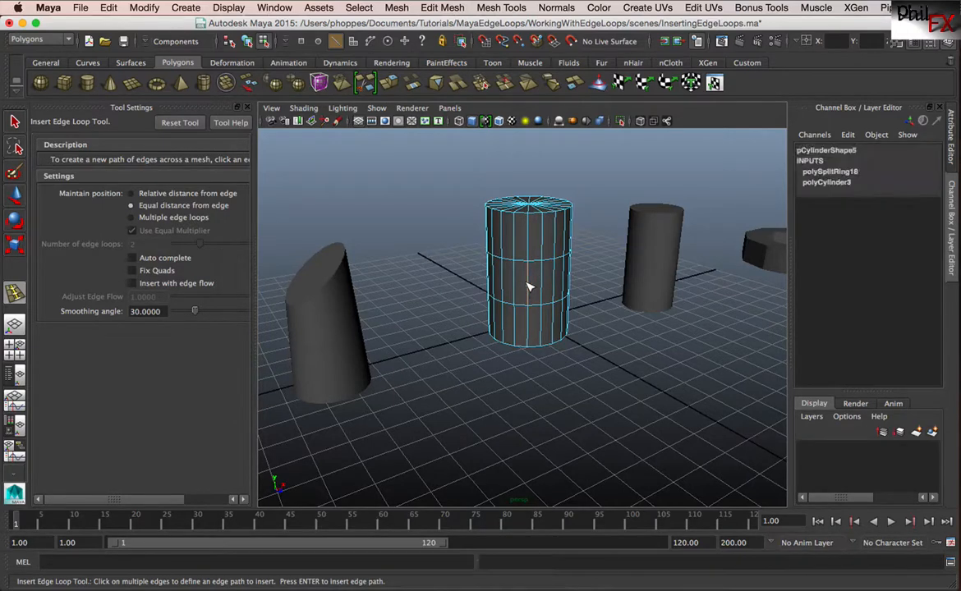
click(541, 285)
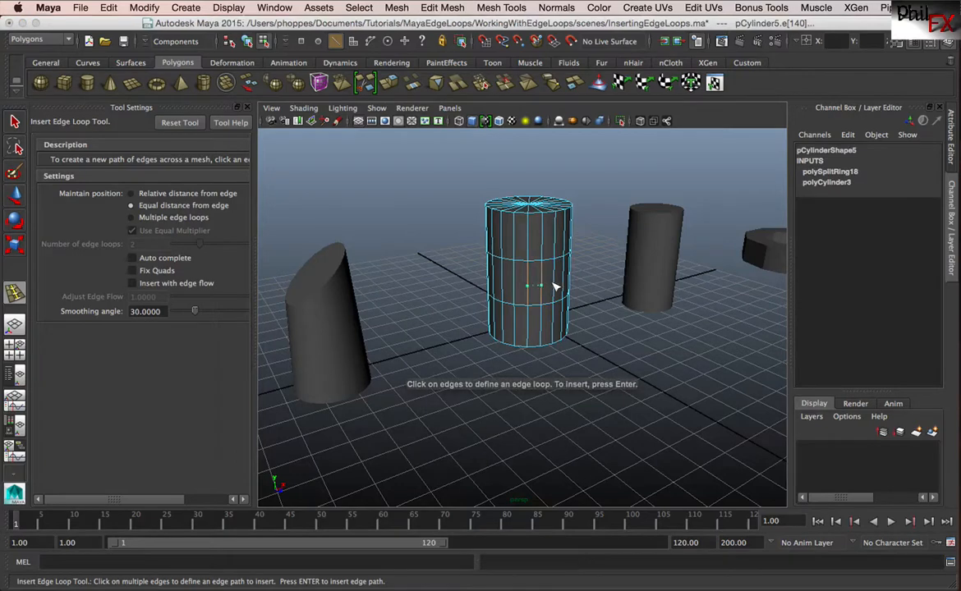
mouse_move(553, 282)
mouse_down()
mouse_move(556, 271)
mouse_move(557, 281)
mouse_up()
alt+drag(659, 297, 561, 298)
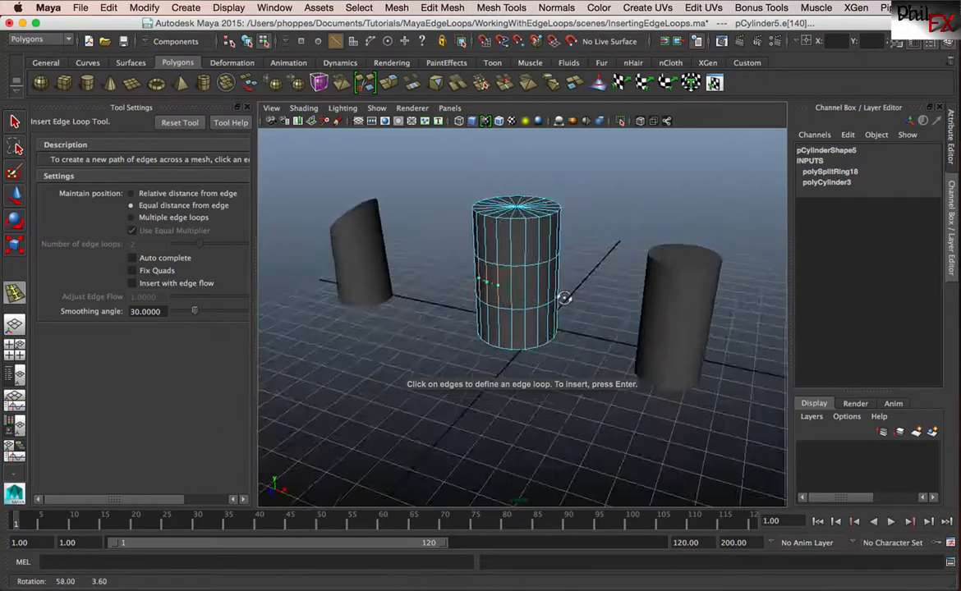
click(511, 286)
click(523, 287)
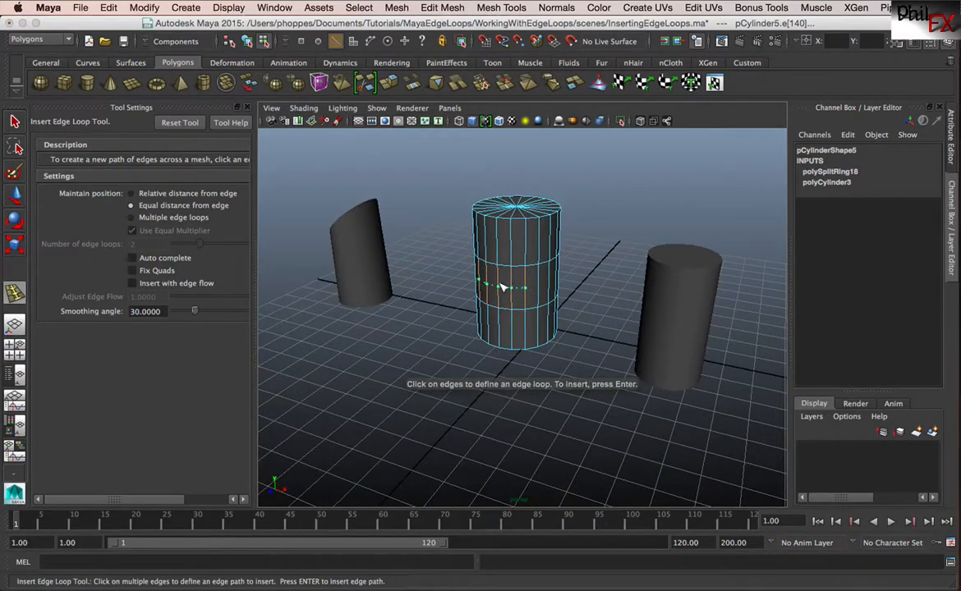
key(Return)
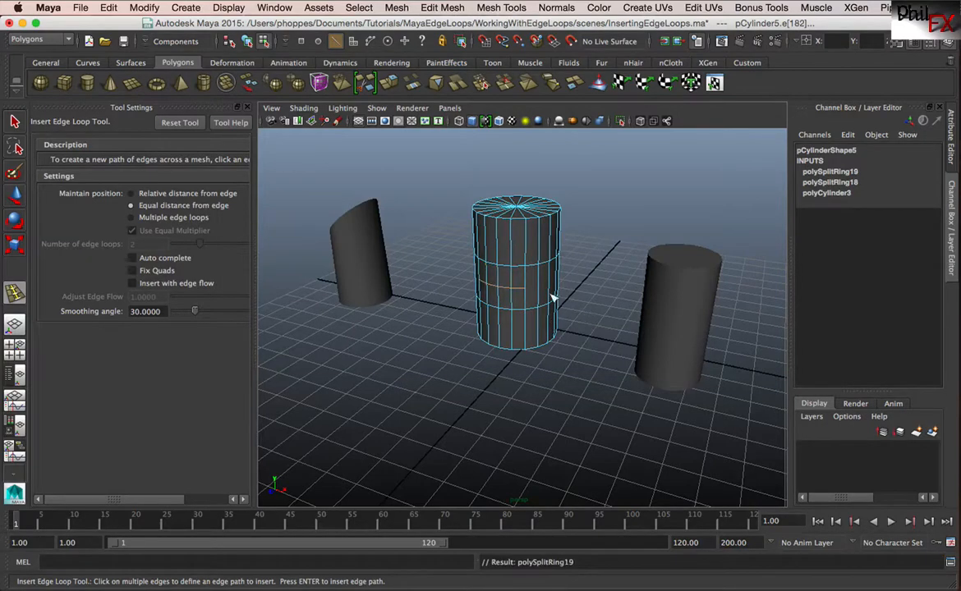
Turn on Fix Quads and insert a closed, roughly rectangular edge loop spanning all three sections on the uncut side of the wide cylinder.
alt+drag(488, 335, 570, 323)
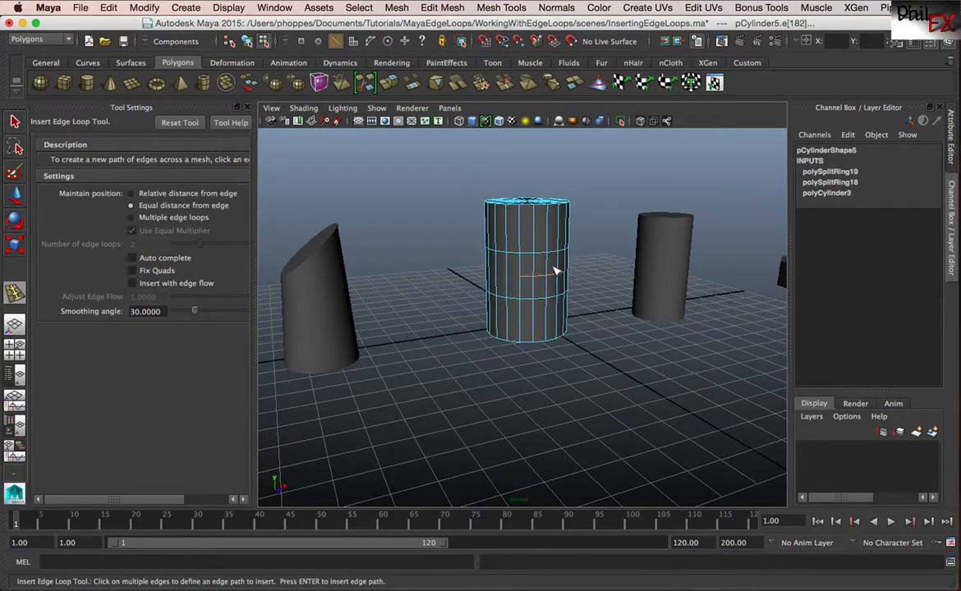
alt+drag(518, 306, 568, 306)
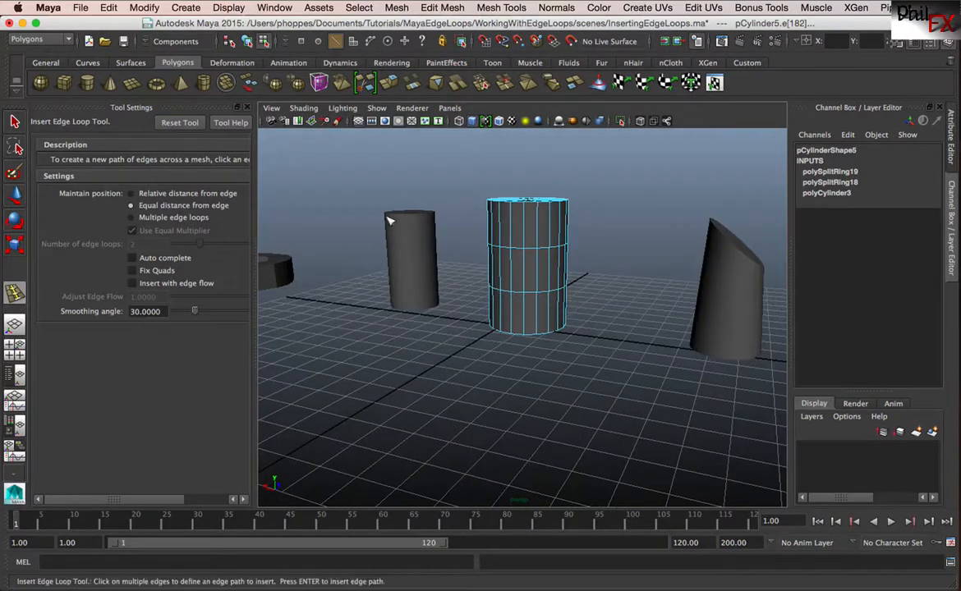
click(143, 272)
click(511, 311)
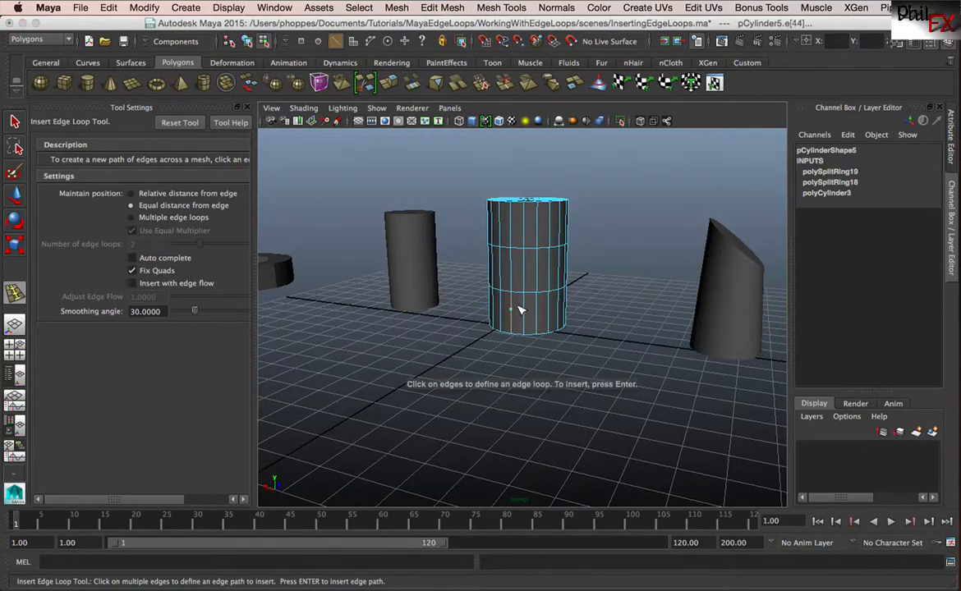
click(523, 308)
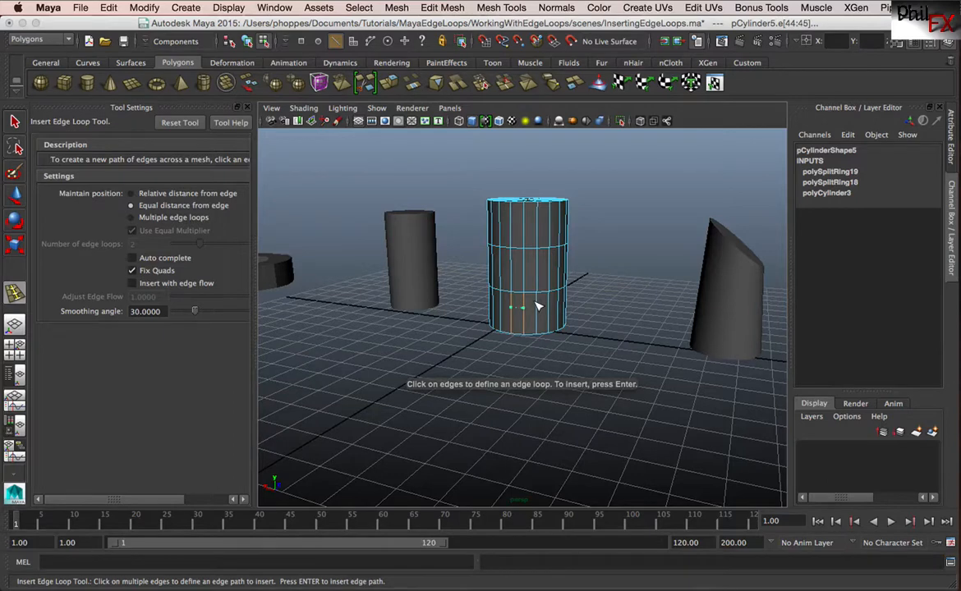
click(539, 304)
click(543, 292)
click(543, 252)
click(537, 218)
click(503, 245)
key(Return)
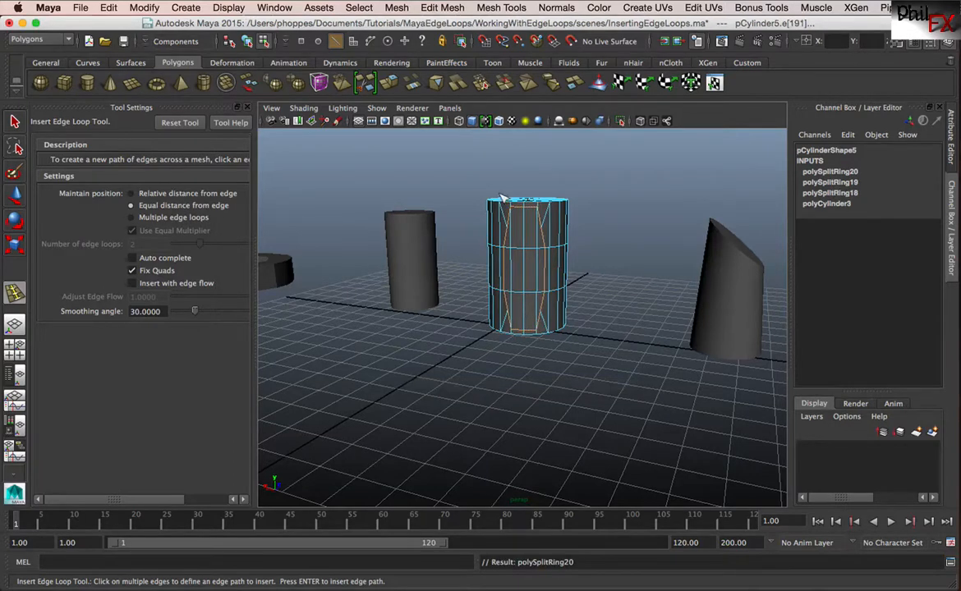
Examine the edges that Fix Quads added around the closed loop's corners, and reopen the Insert Edge Loop Tool's options.
click(248, 107)
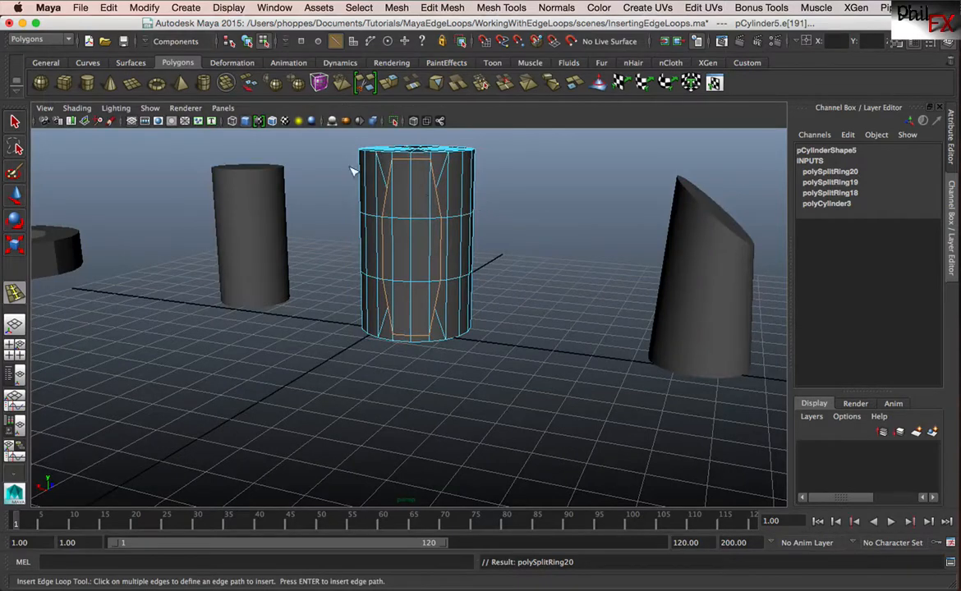
click(19, 120)
click(20, 119)
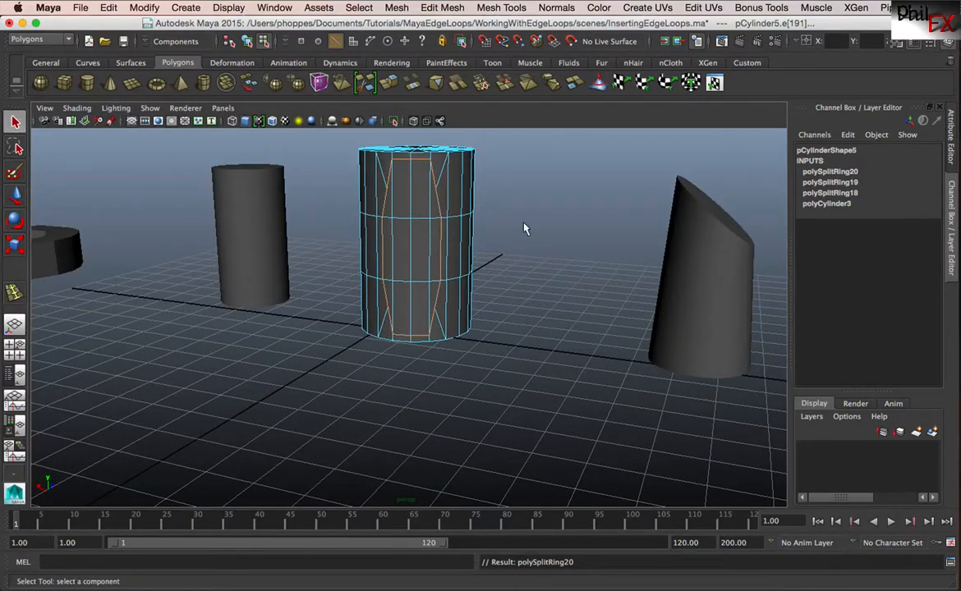
alt+drag(417, 261, 399, 351)
alt+right_drag(400, 352, 485, 345)
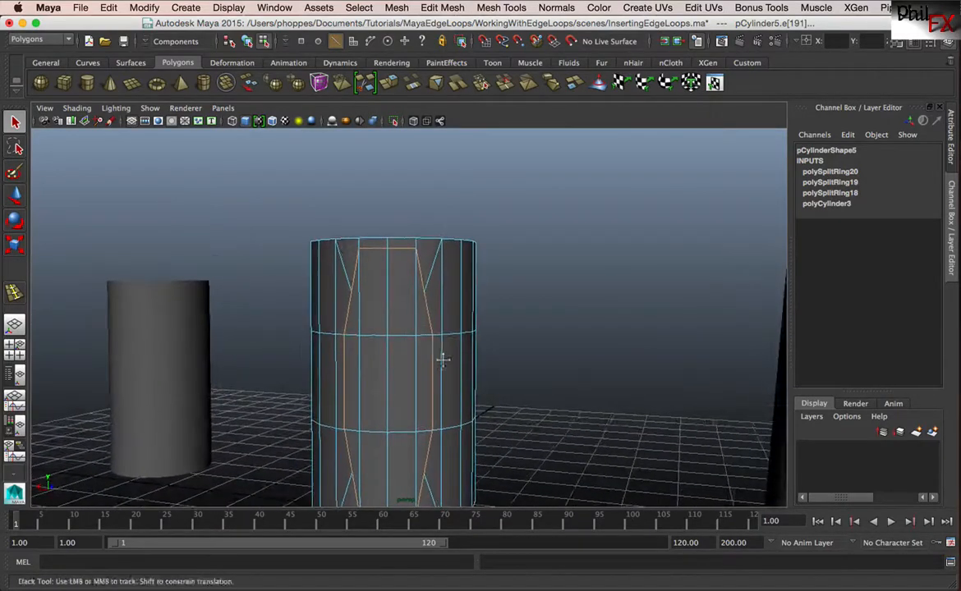
alt+middle_drag(442, 360, 474, 283)
alt+right_drag(507, 274, 506, 304)
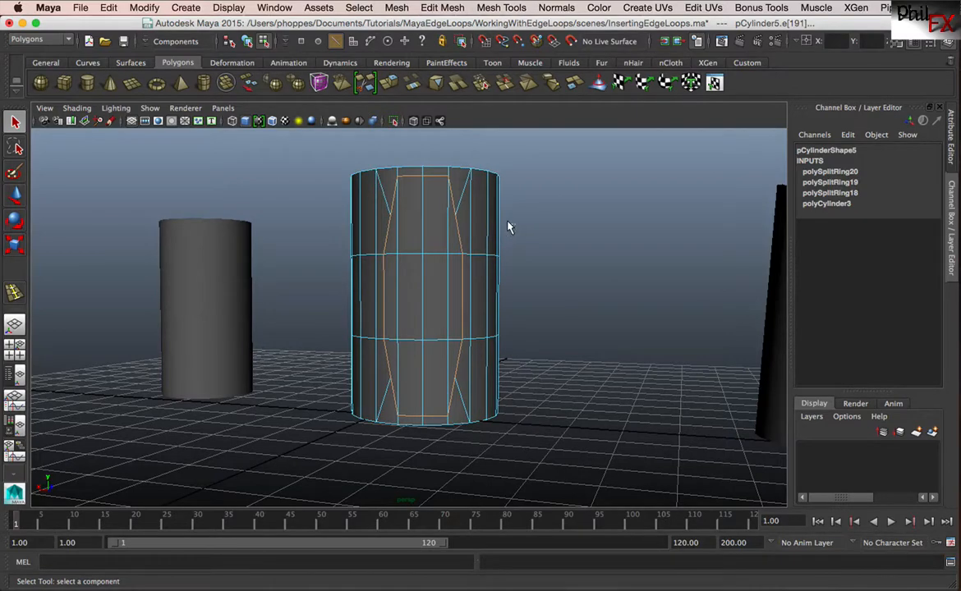
alt+drag(491, 218, 456, 229)
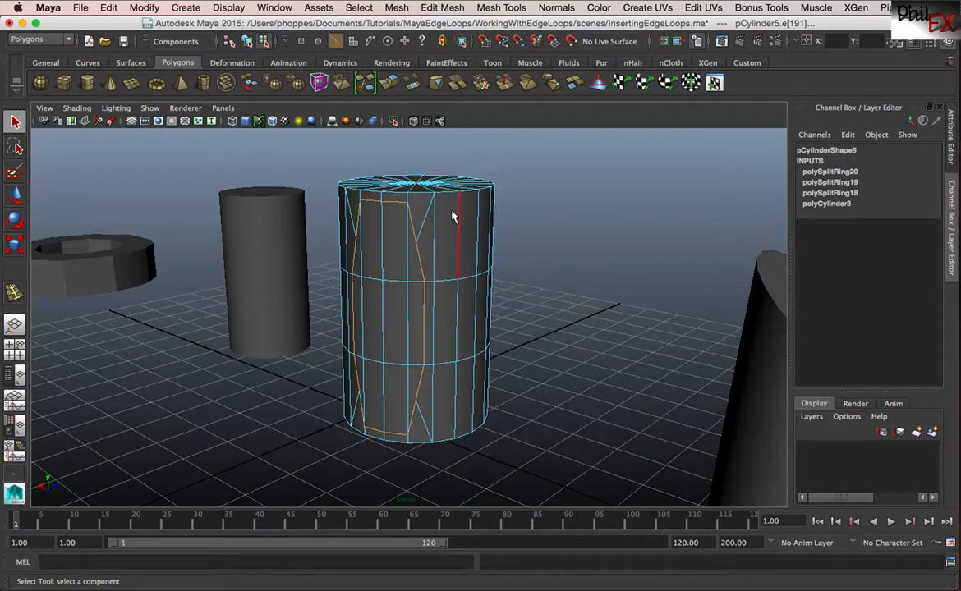
scroll(441, 220, up, 5)
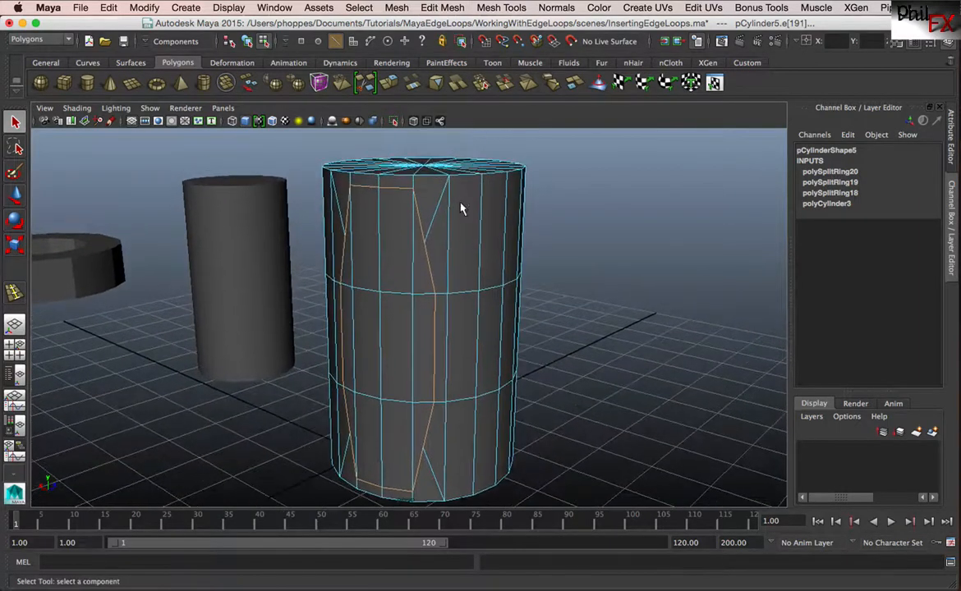
alt+drag(435, 238, 464, 235)
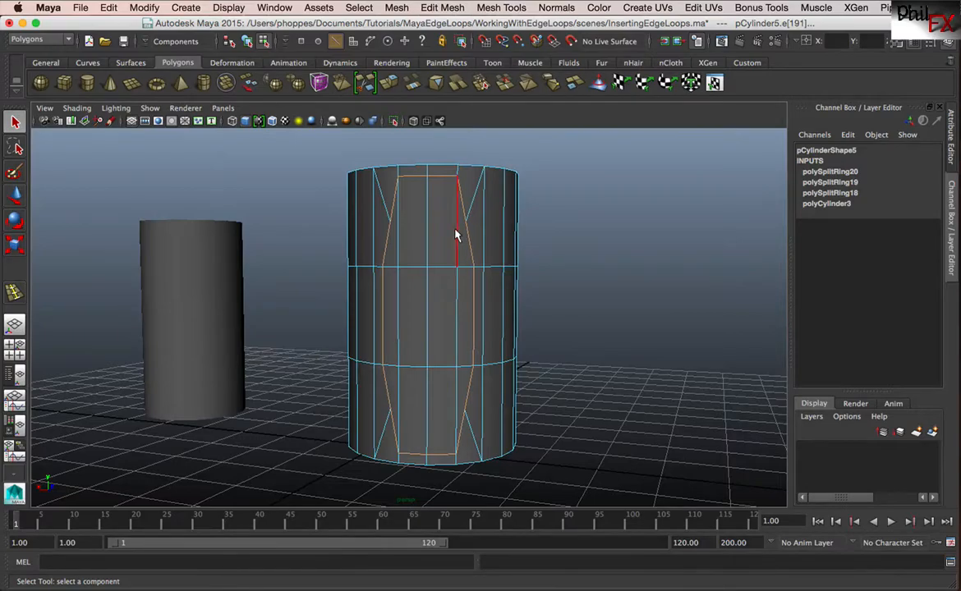
alt+drag(456, 236, 649, 167)
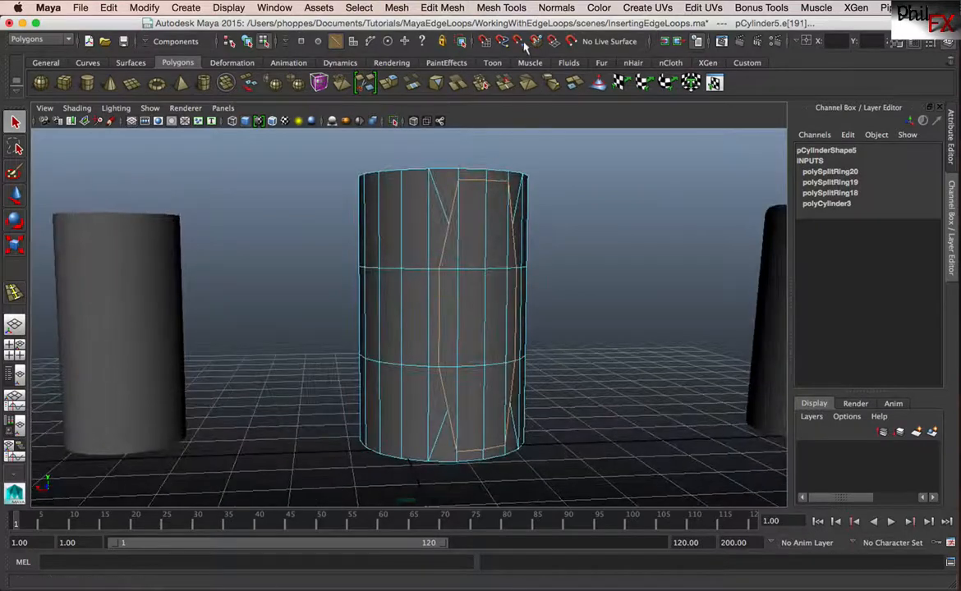
click(491, 9)
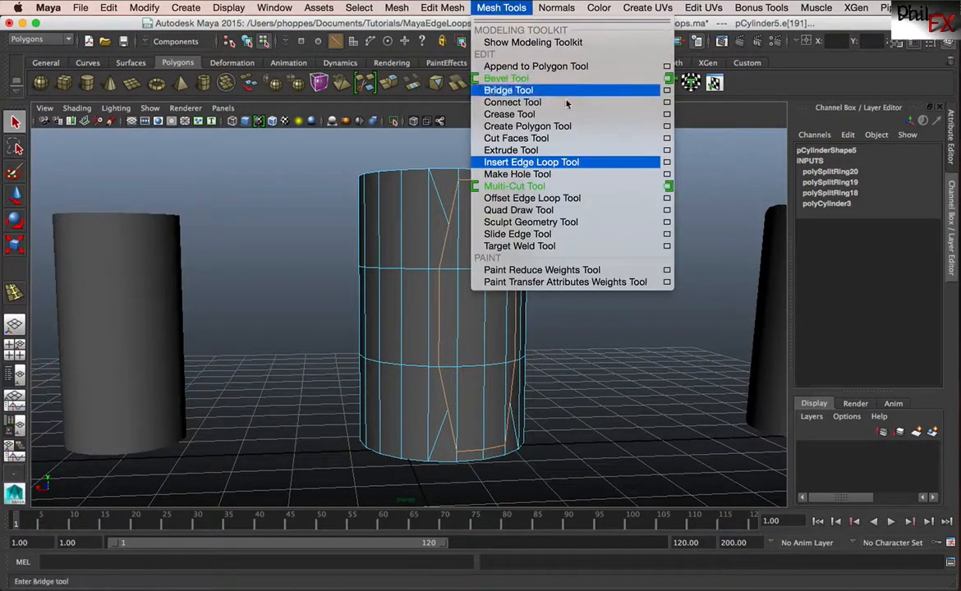
click(667, 162)
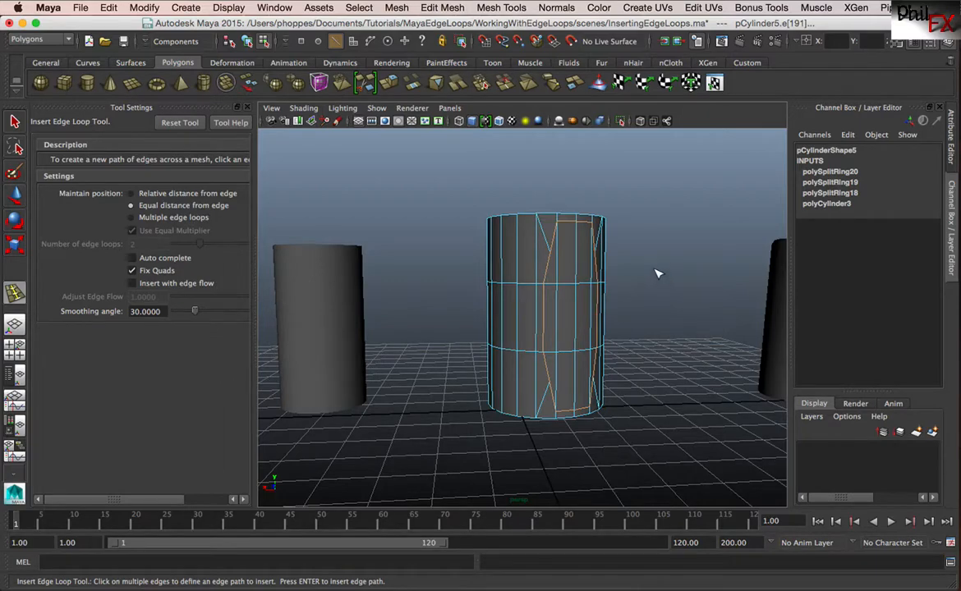
Return to object mode, select the pipe and move it along X to about -0.403.
alt+drag(657, 260, 632, 283)
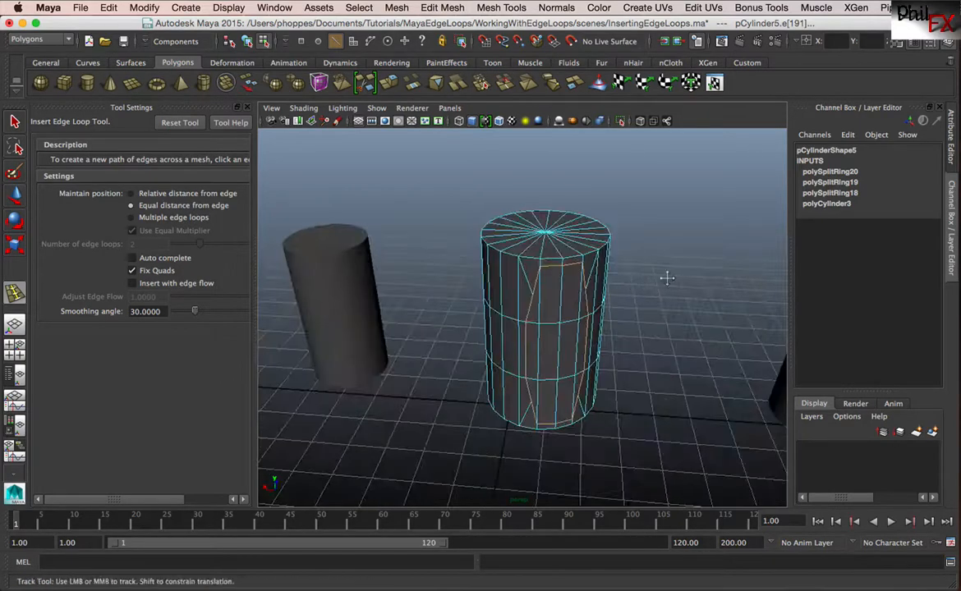
alt+middle_drag(632, 283, 530, 248)
alt+drag(529, 248, 624, 303)
alt+middle_drag(629, 305, 345, 197)
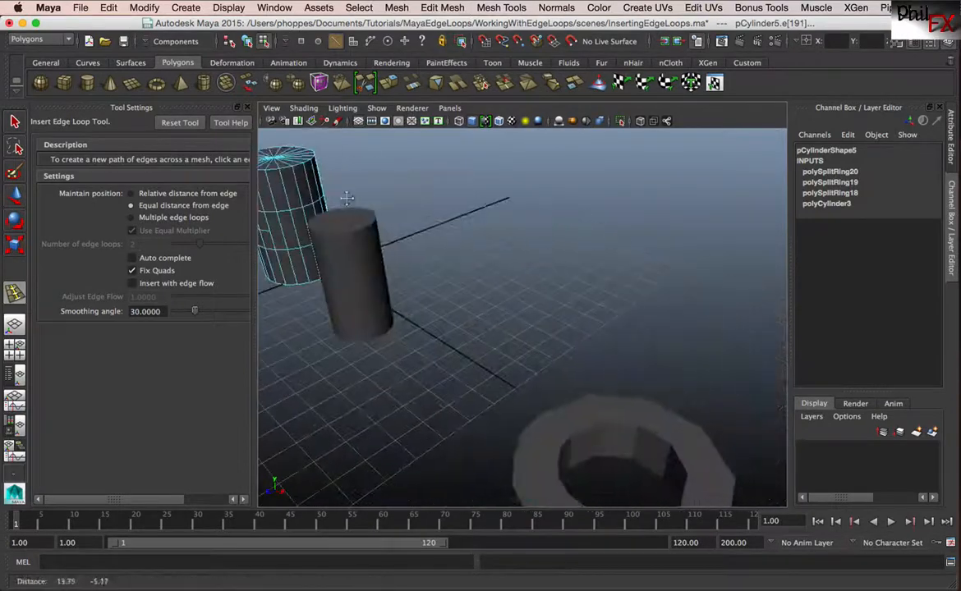
alt+right_drag(575, 296, 412, 306)
alt+drag(412, 307, 551, 341)
alt+middle_drag(551, 341, 530, 289)
click(14, 121)
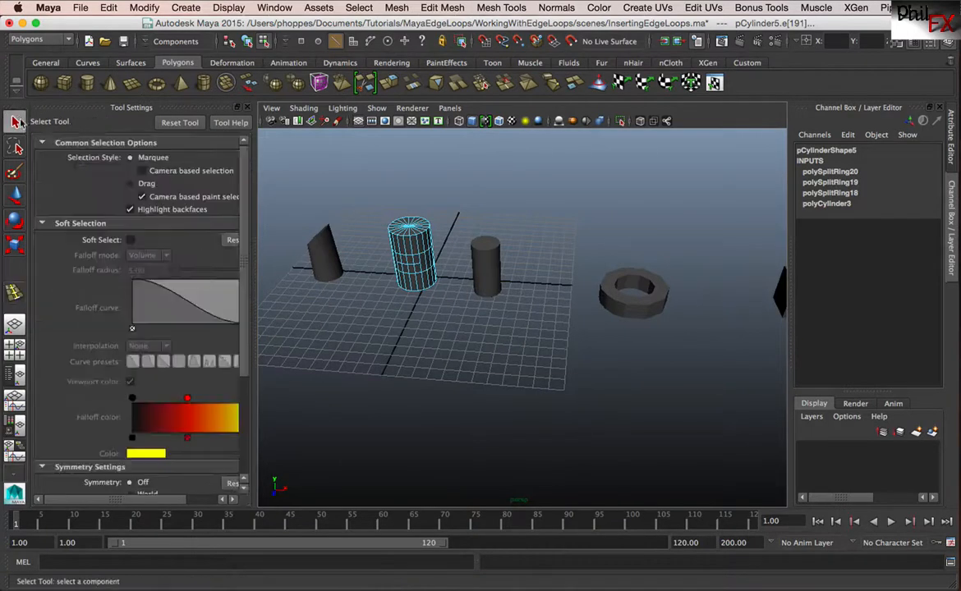
click(650, 314)
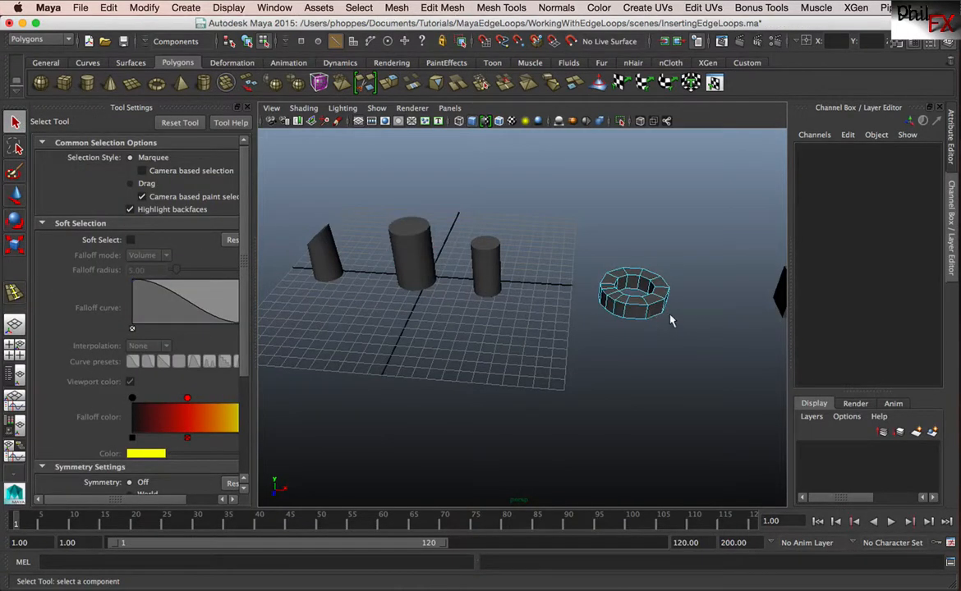
right_drag(662, 315, 704, 292)
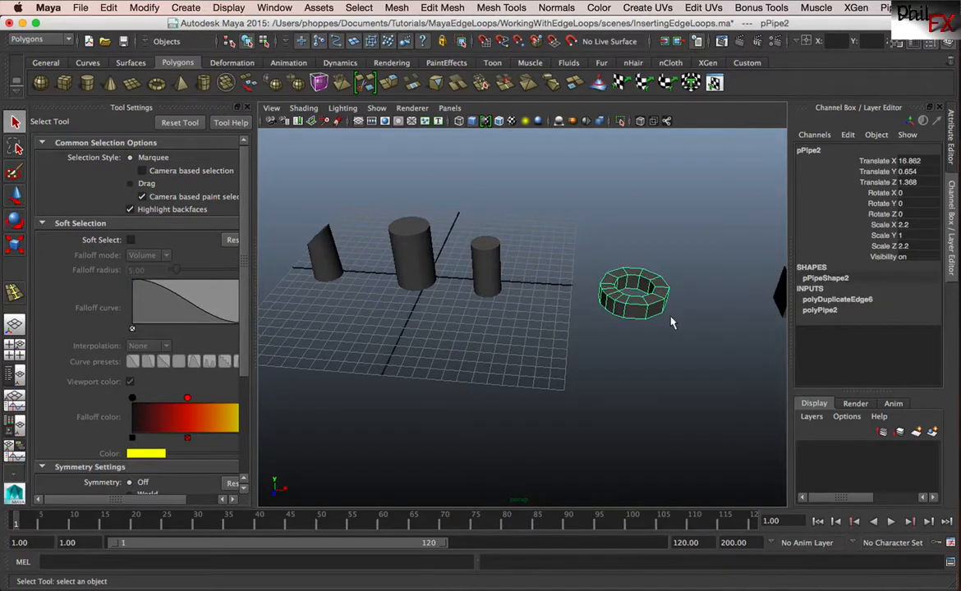
key(w)
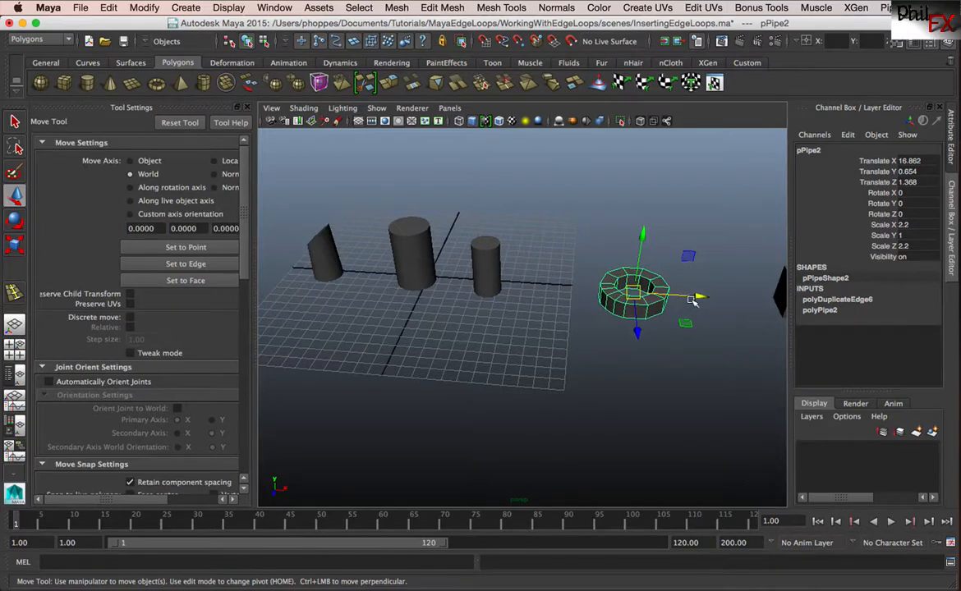
drag(680, 304, 472, 317)
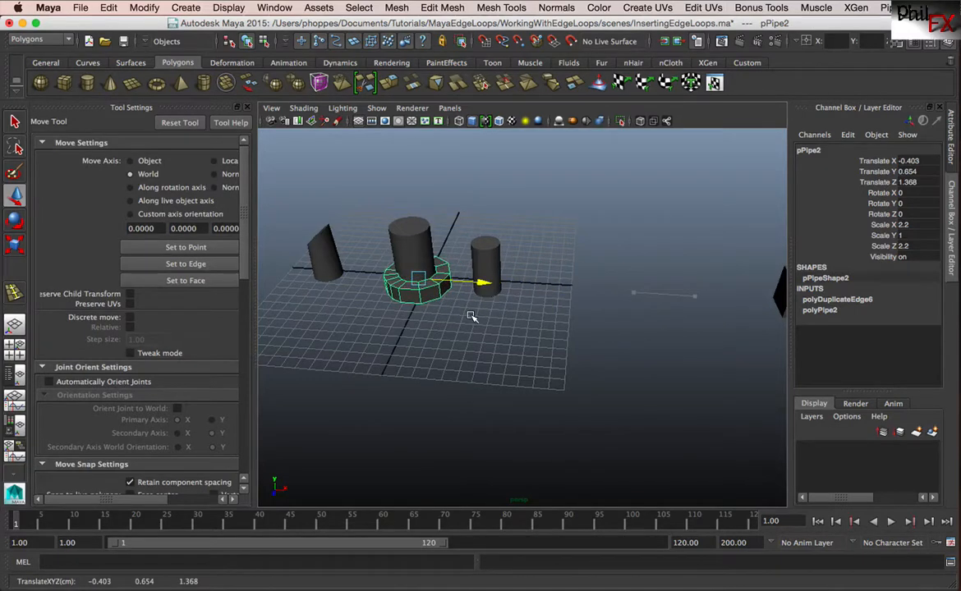
Move the three cylinders away from the pipe: wide one back along Z, straight narrow one to X about 10.836, slanted one to Z about -9.056.
click(423, 242)
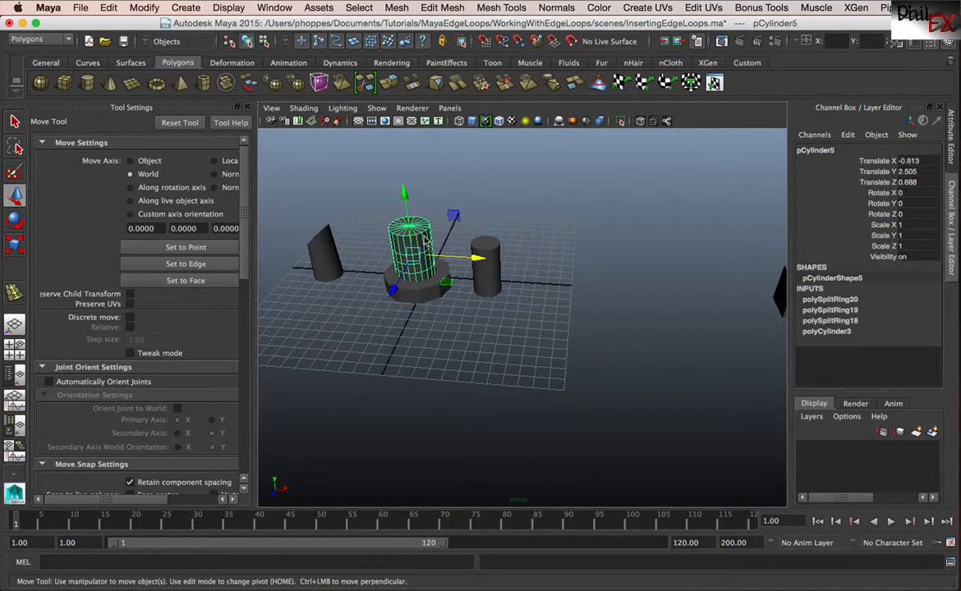
drag(394, 287, 622, 208)
click(496, 277)
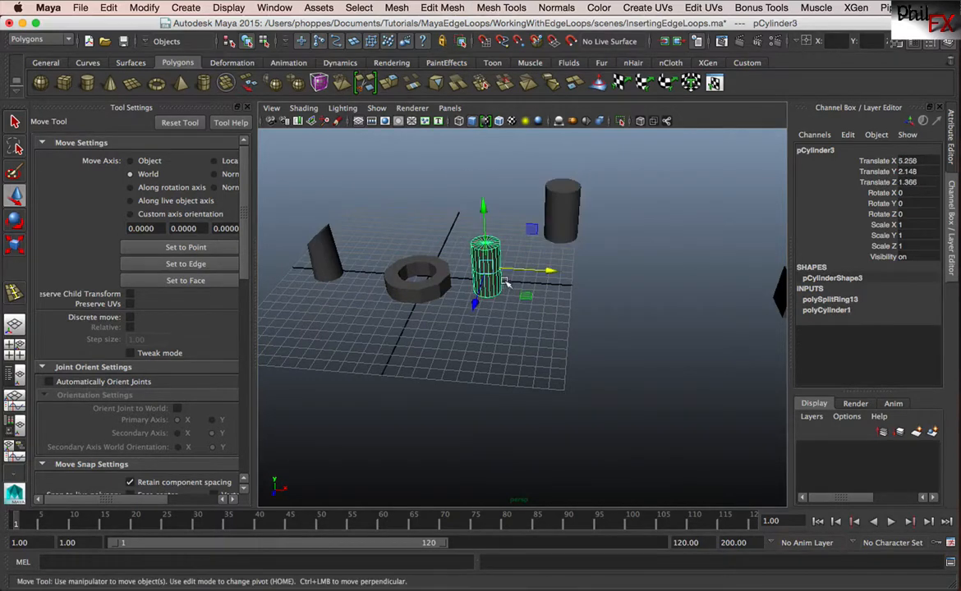
drag(538, 271, 628, 274)
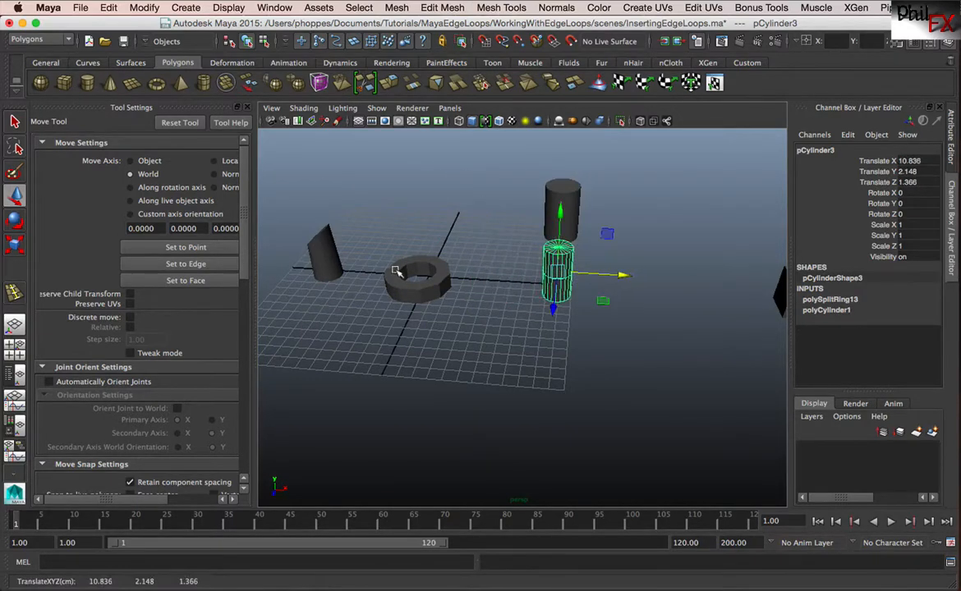
click(319, 256)
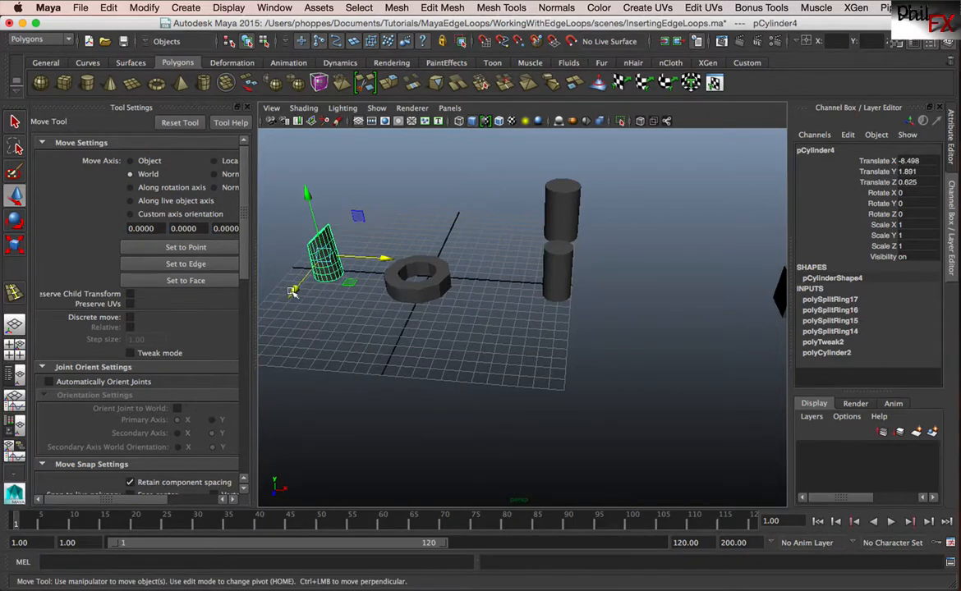
drag(293, 290, 339, 238)
Examine the pipe's uneven edge spacing up close from above and from an angle.
alt+drag(439, 274, 420, 326)
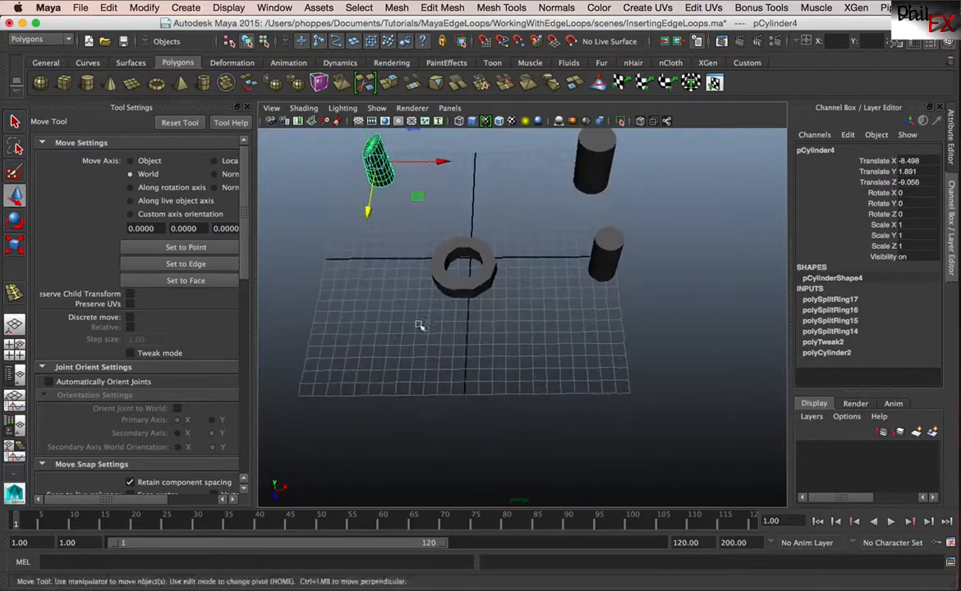
alt+right_drag(419, 325, 477, 298)
alt+middle_drag(476, 298, 533, 358)
alt+right_drag(469, 374, 501, 381)
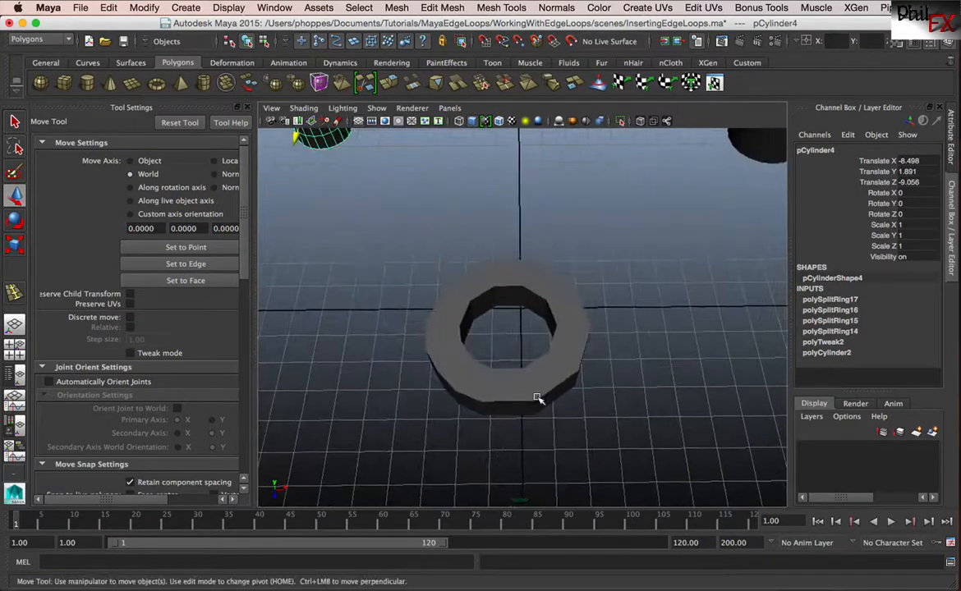
click(538, 398)
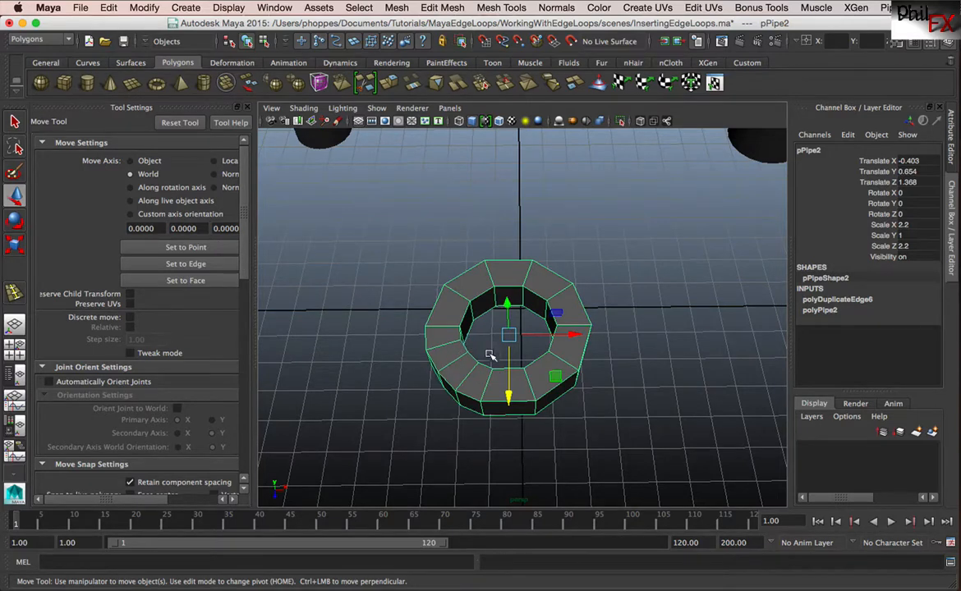
click(427, 325)
alt+drag(427, 325, 494, 342)
alt+right_drag(493, 342, 567, 323)
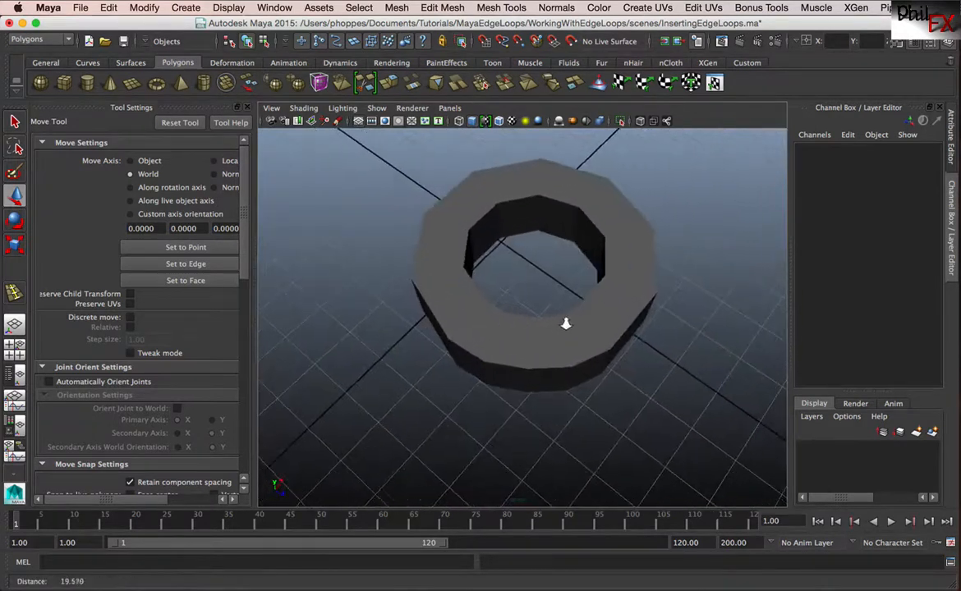
alt+drag(422, 330, 444, 336)
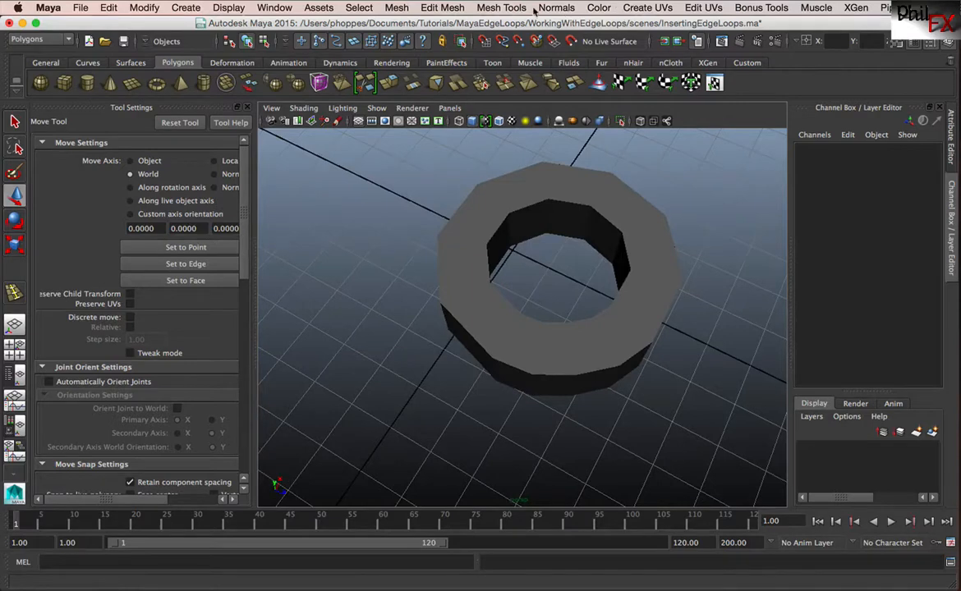
Activate the Insert Edge Loop Tool on the pipe in edge mode and turn on Insert with edge flow.
click(486, 8)
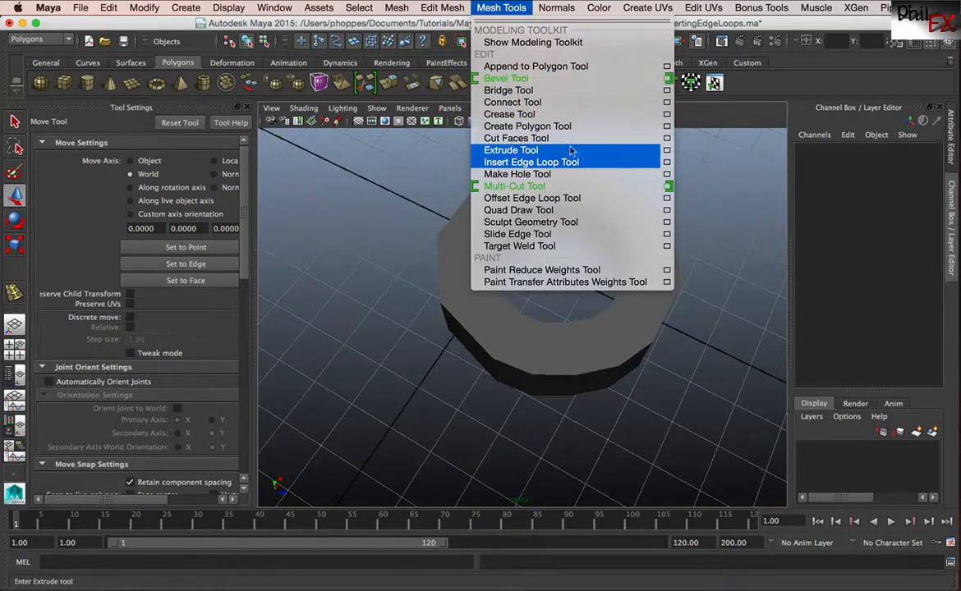
click(604, 162)
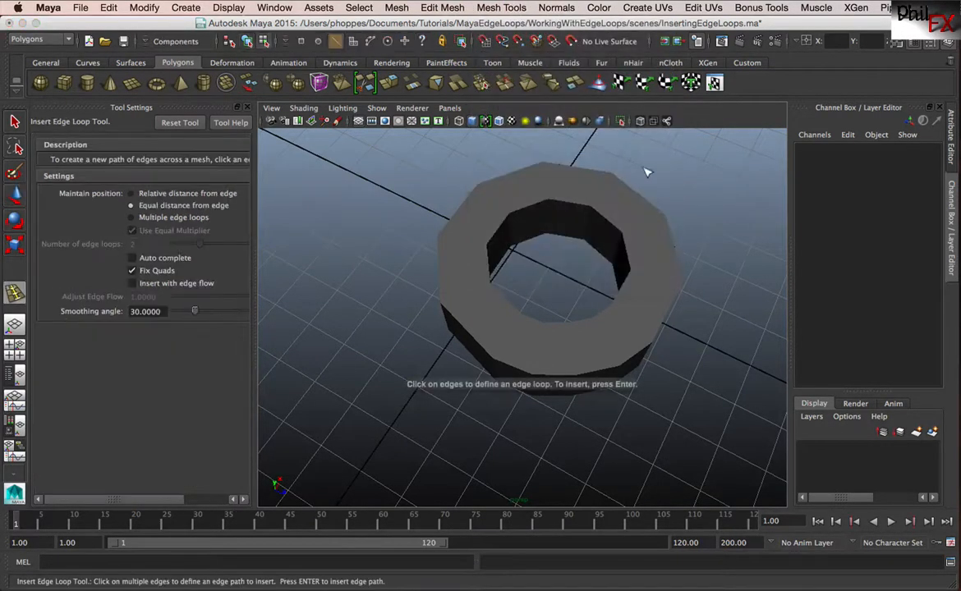
click(489, 215)
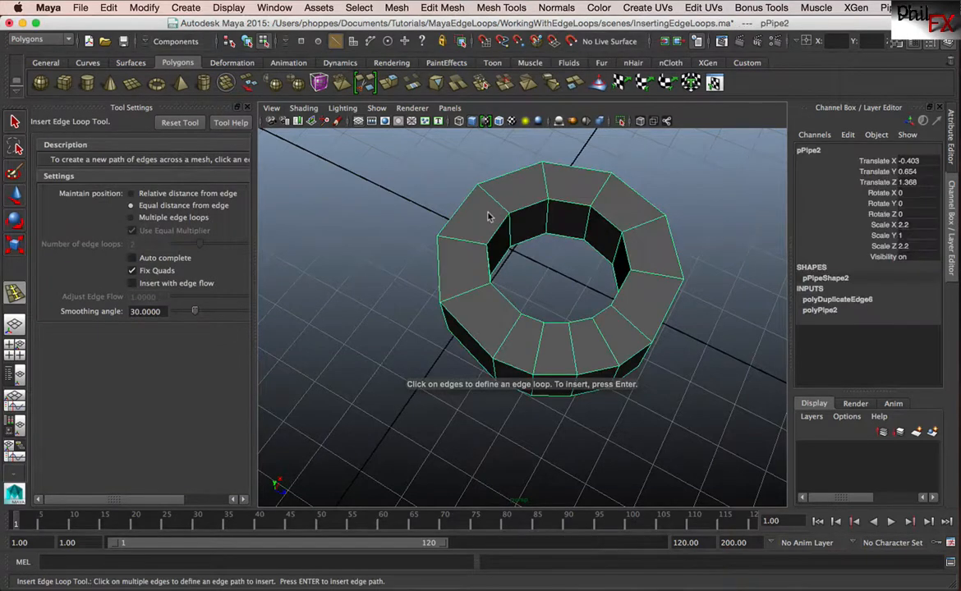
right_click(471, 310)
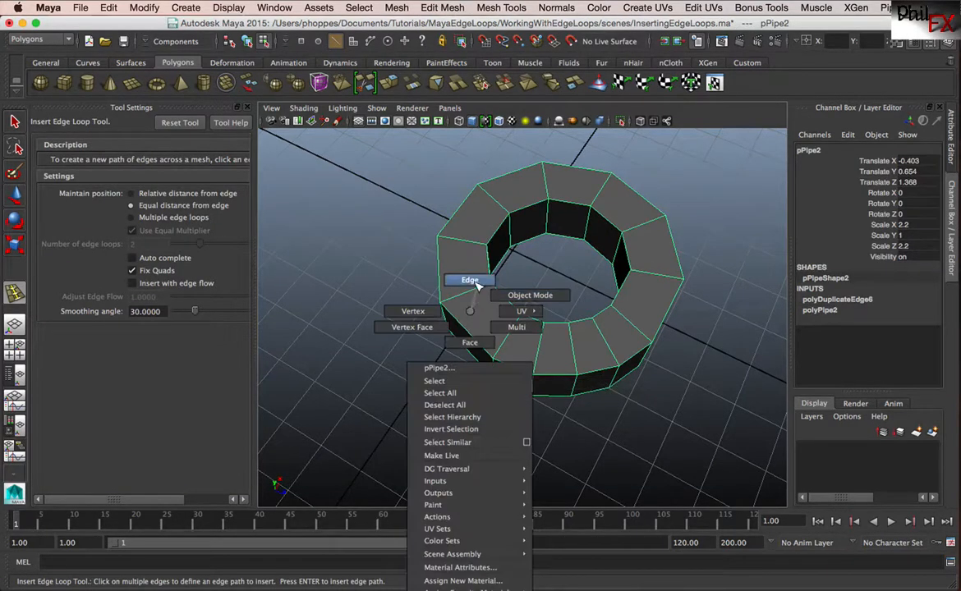
click(475, 282)
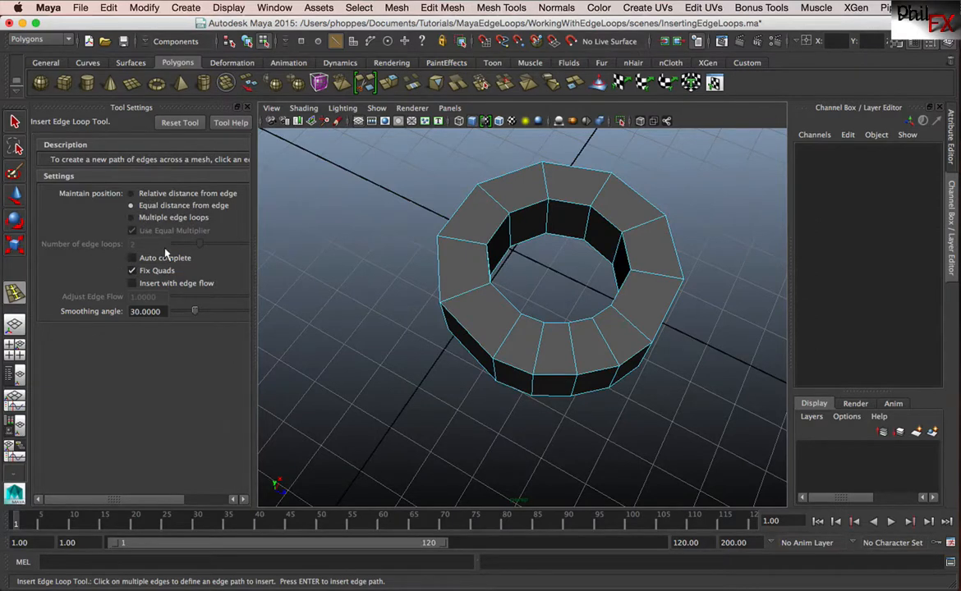
click(133, 283)
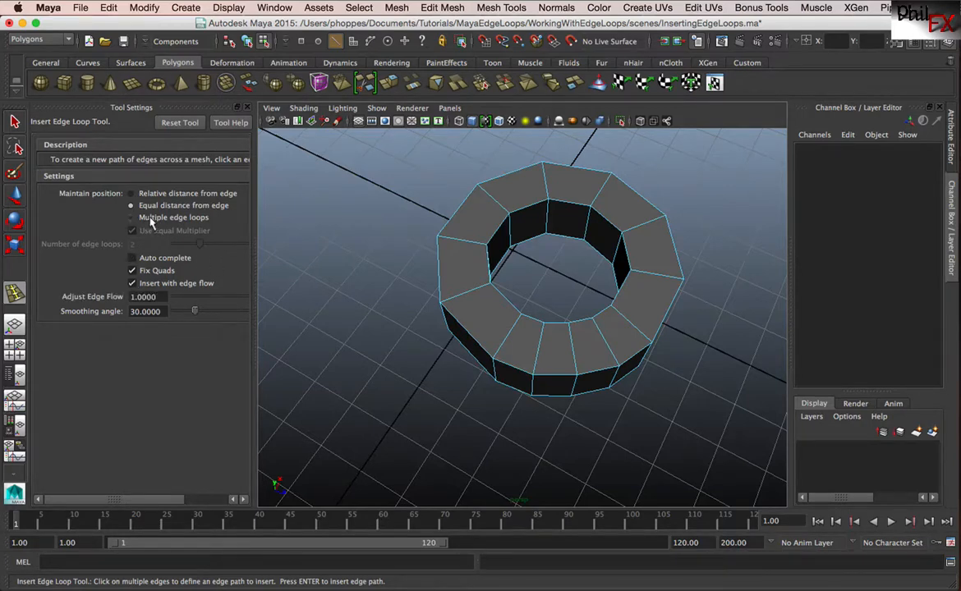
Try to insert a partial edge loop across the top face of the pipe's wide front segment.
click(464, 330)
click(465, 330)
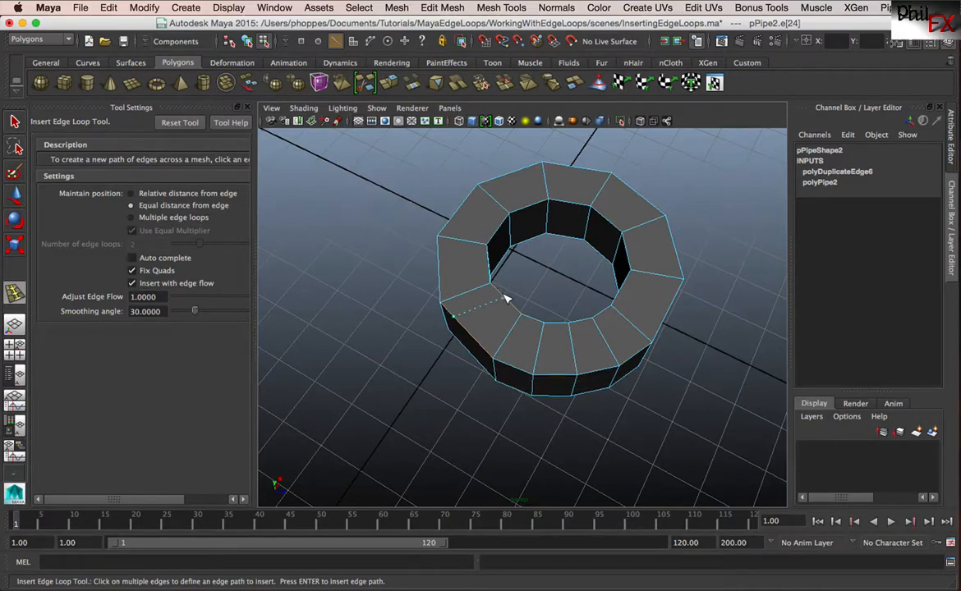
click(513, 302)
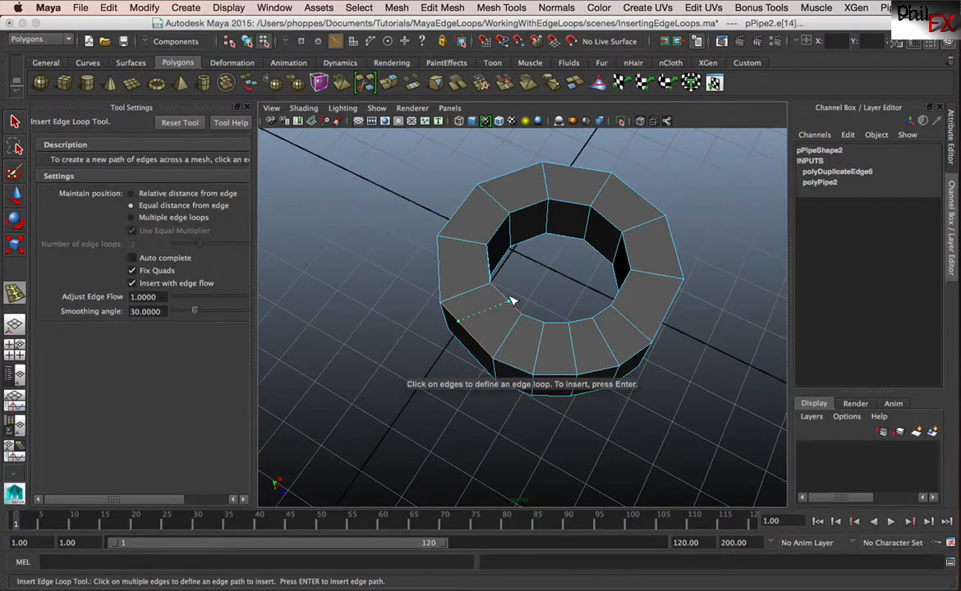
key(Return)
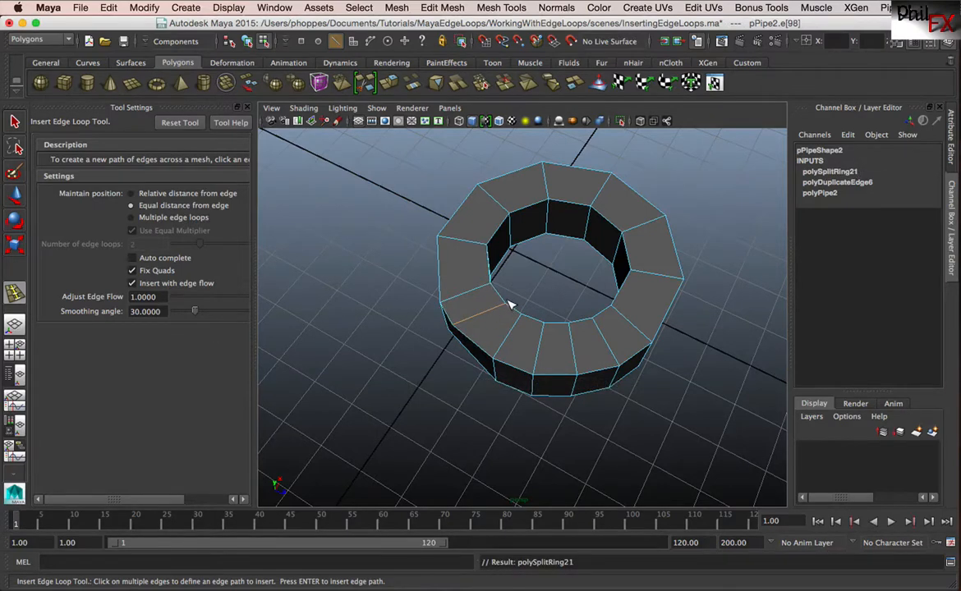
key(z)
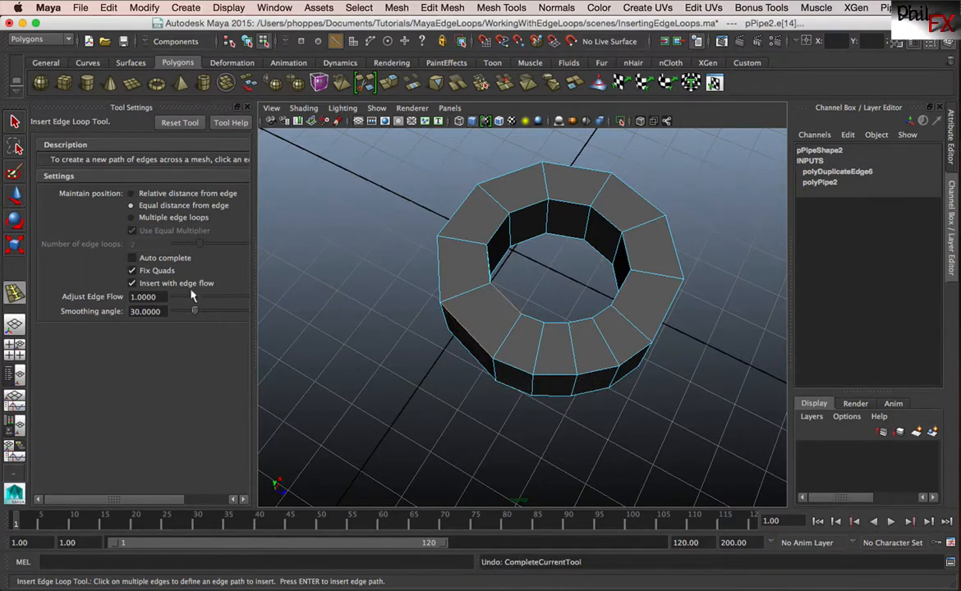
With Auto complete on, insert an edge loop through the pipe's wide front segment and another, using Relative distance from edge, through the adjacent segment.
click(131, 258)
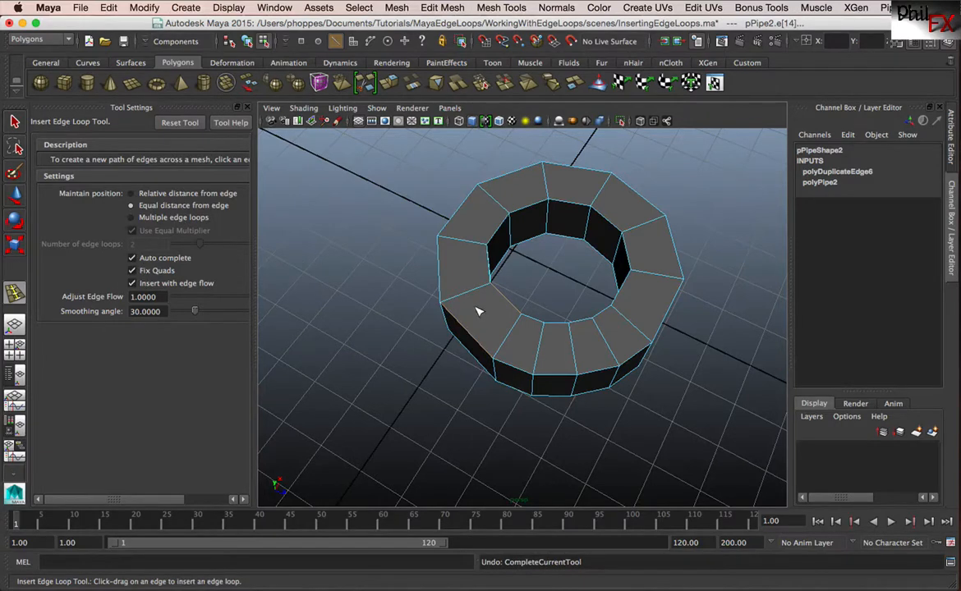
mouse_move(467, 327)
mouse_down()
mouse_move(480, 343)
mouse_move(466, 330)
mouse_move(476, 338)
mouse_move(483, 328)
mouse_move(460, 325)
mouse_move(474, 327)
mouse_up()
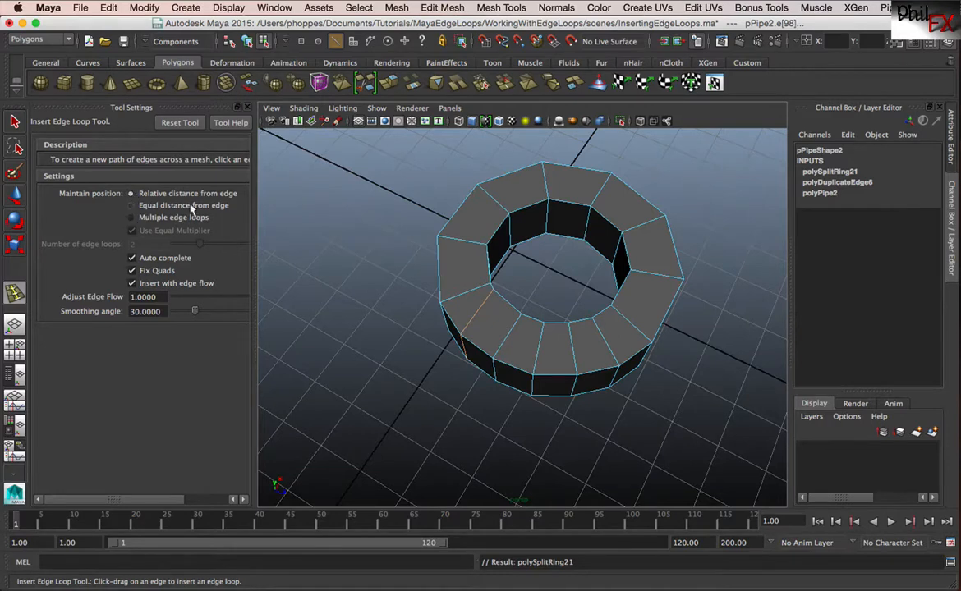
click(439, 269)
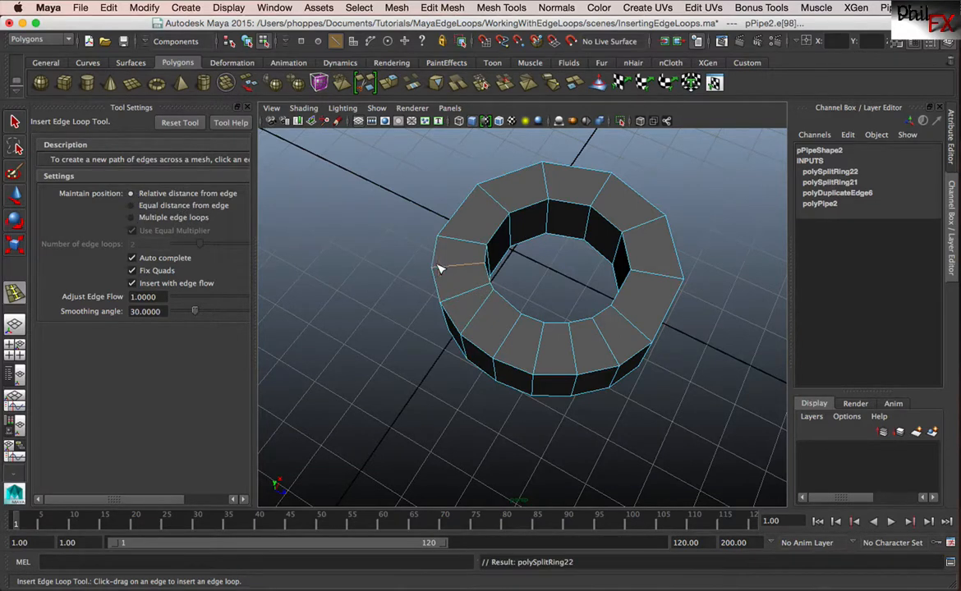
Exit the edge loop tool, close its settings, and return to object mode with the pipe selected.
alt+drag(540, 342, 597, 368)
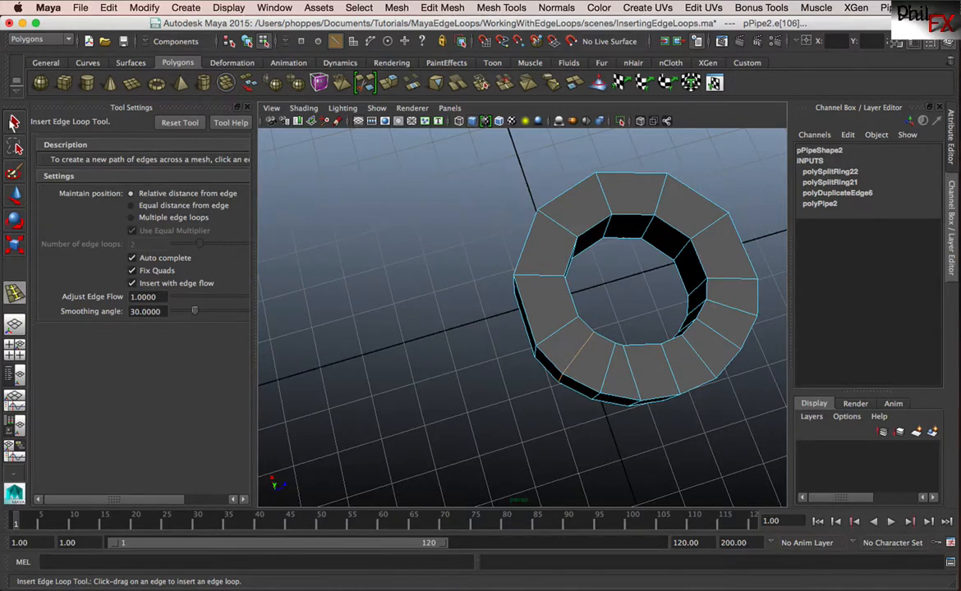
click(14, 121)
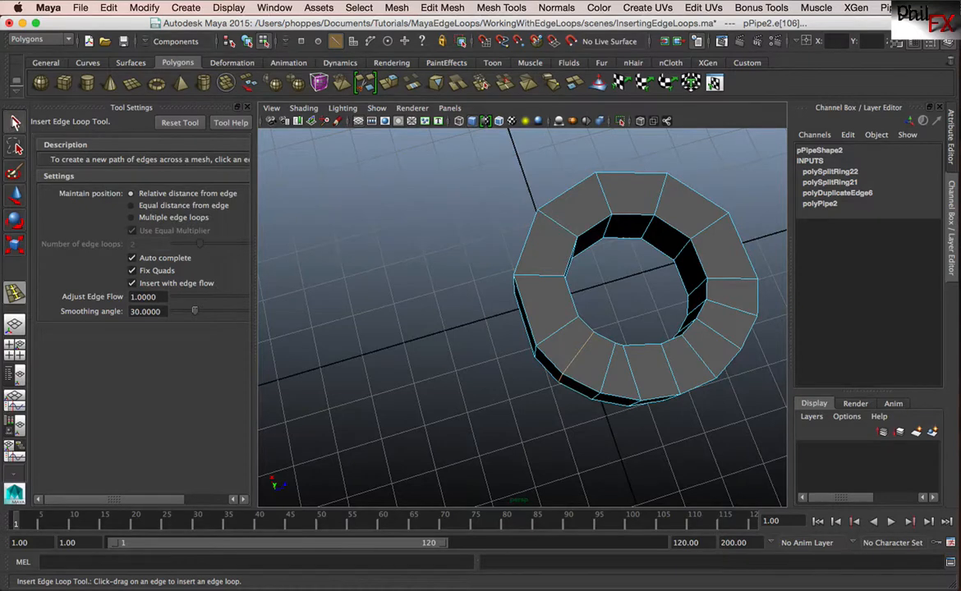
click(246, 107)
right_drag(508, 378, 519, 365)
click(519, 364)
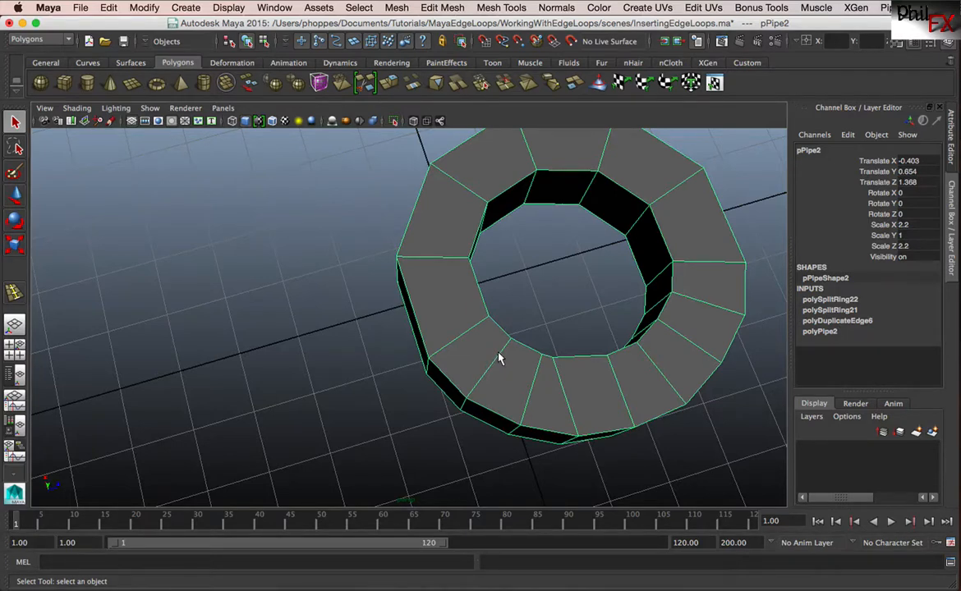
Set the Weight of the pipe's most recent edge loop, polySplitRing22, to 0.5.
click(829, 299)
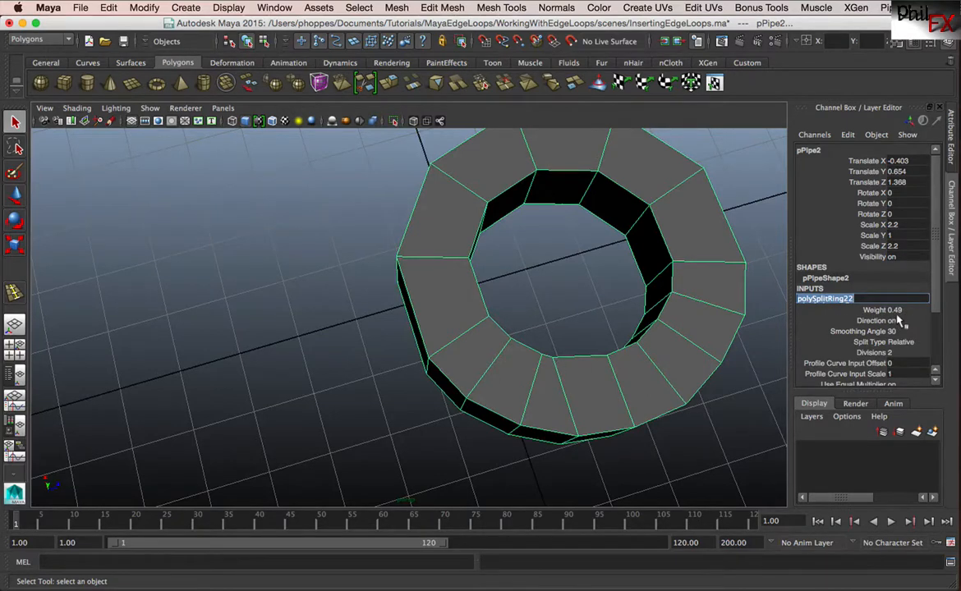
click(895, 311)
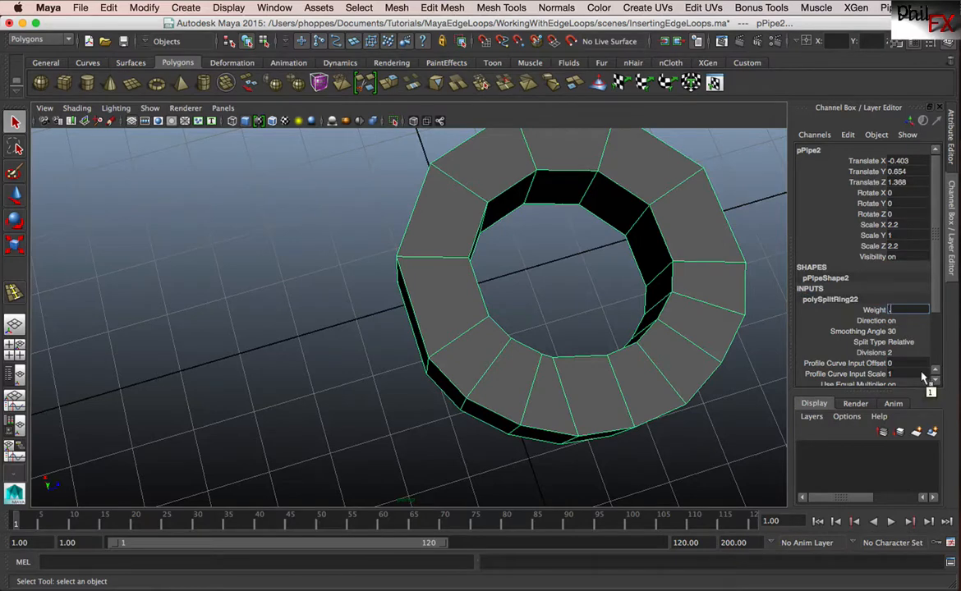
text(.5)
key(Return)
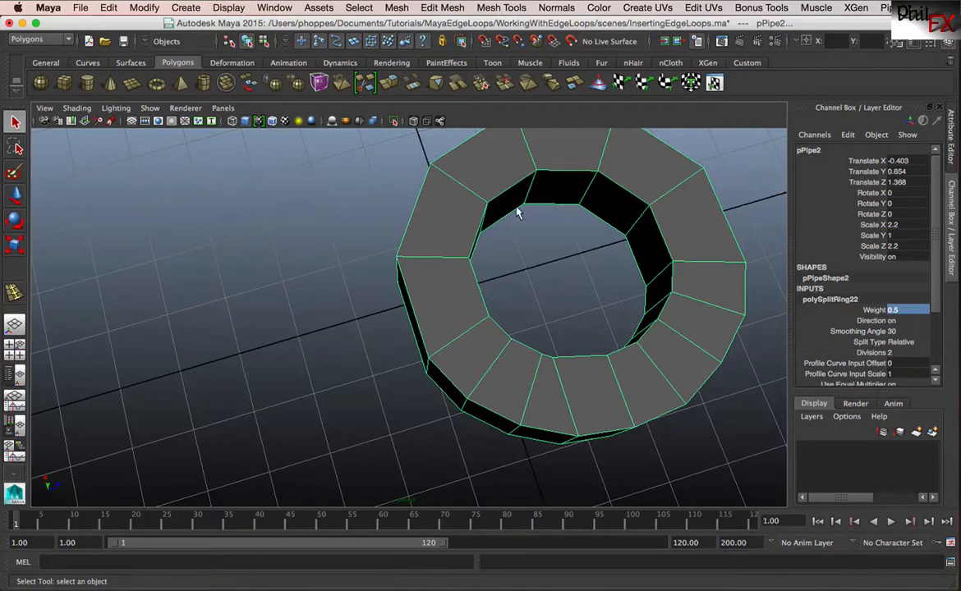
Review the logged polySplitRing commands in an enlarged Script Editor, close it, and show the Custom shelf.
alt+drag(439, 299, 495, 349)
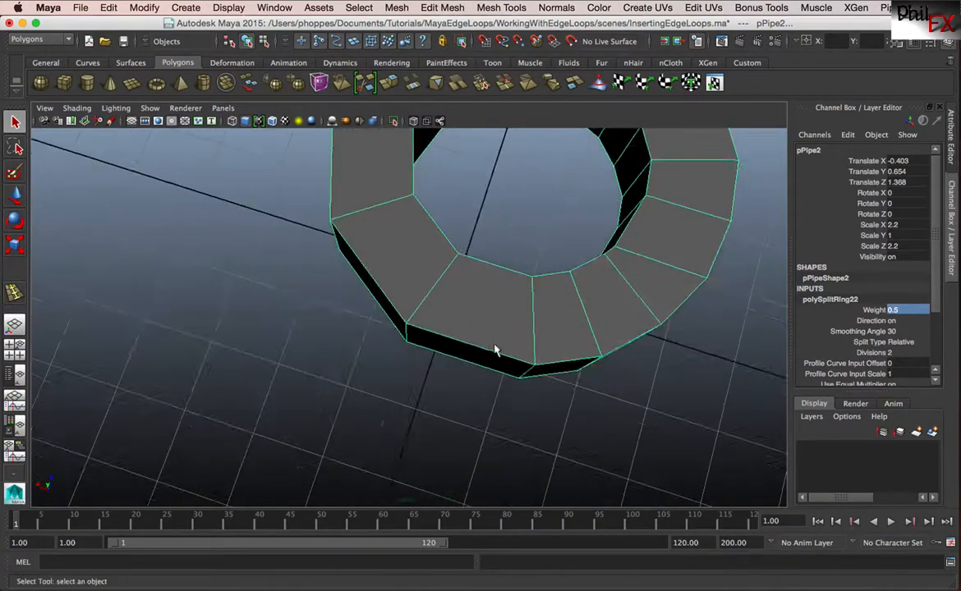
alt+middle_drag(495, 350, 478, 339)
scroll(479, 336, up, 3)
scroll(479, 336, down, 2)
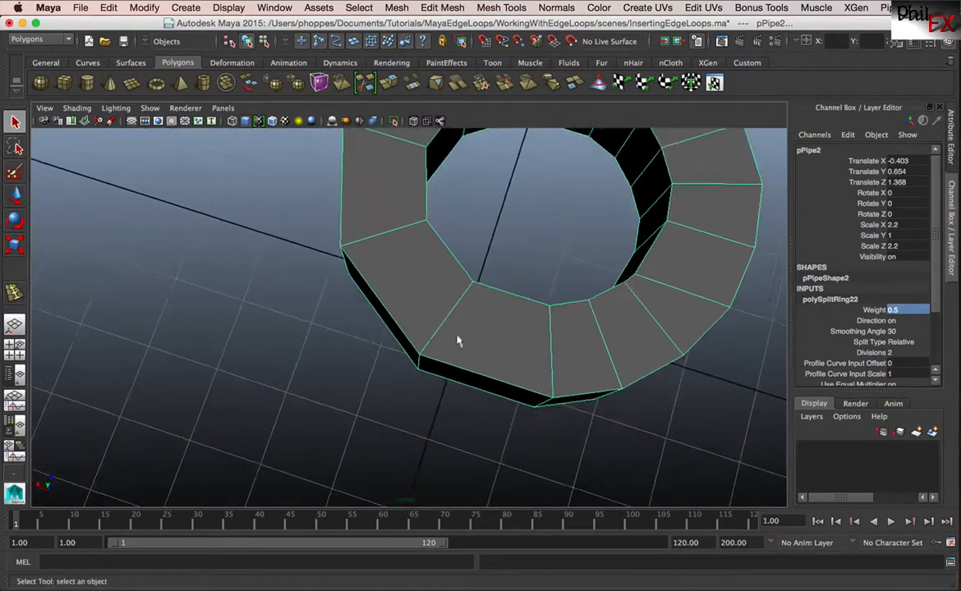
click(950, 563)
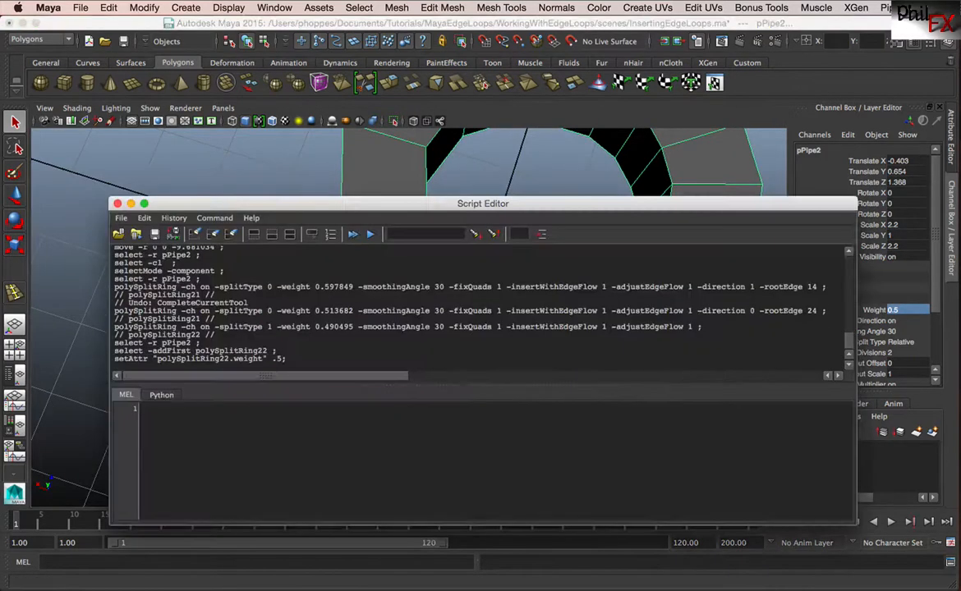
drag(538, 206, 462, 89)
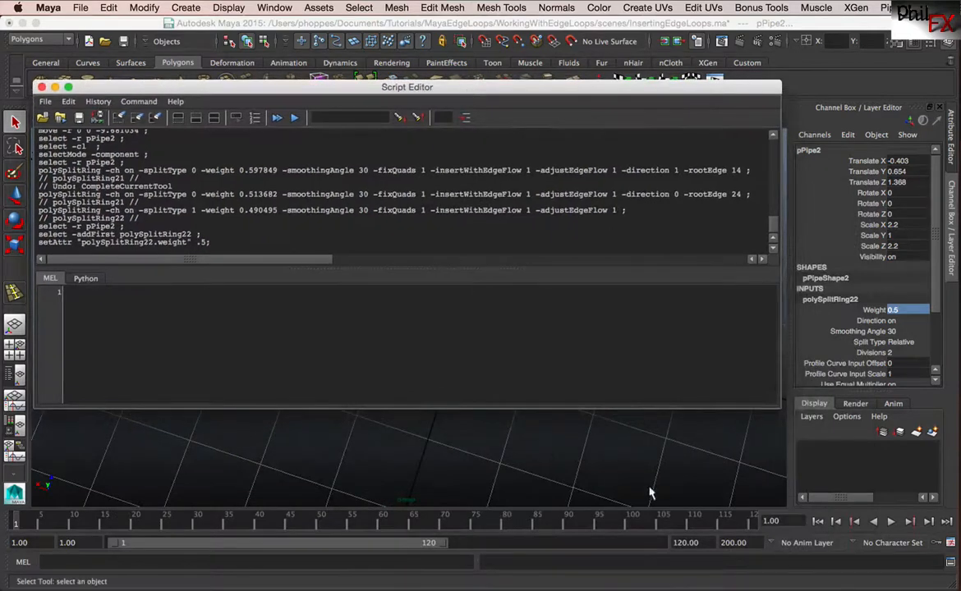
drag(780, 407, 930, 464)
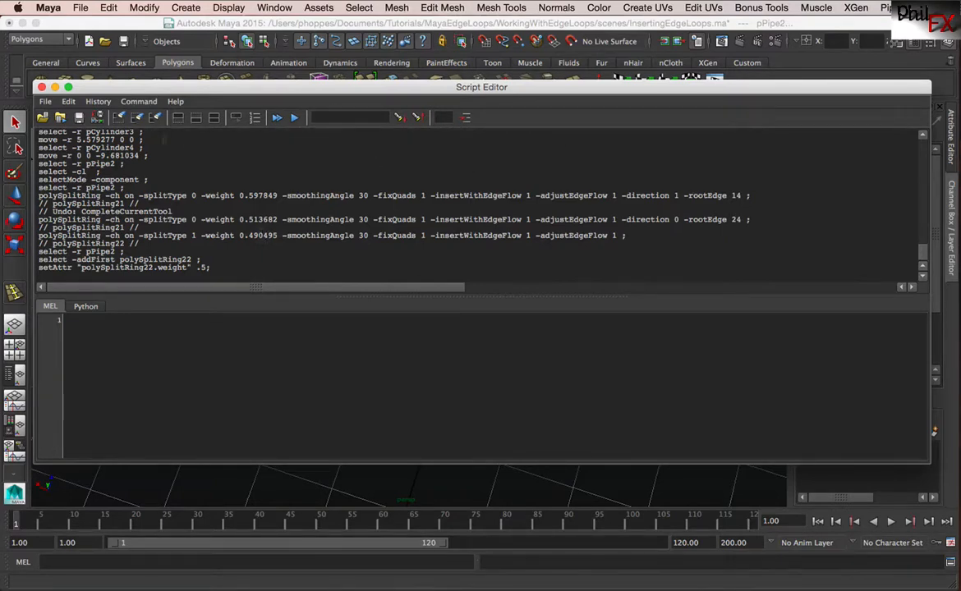
click(42, 87)
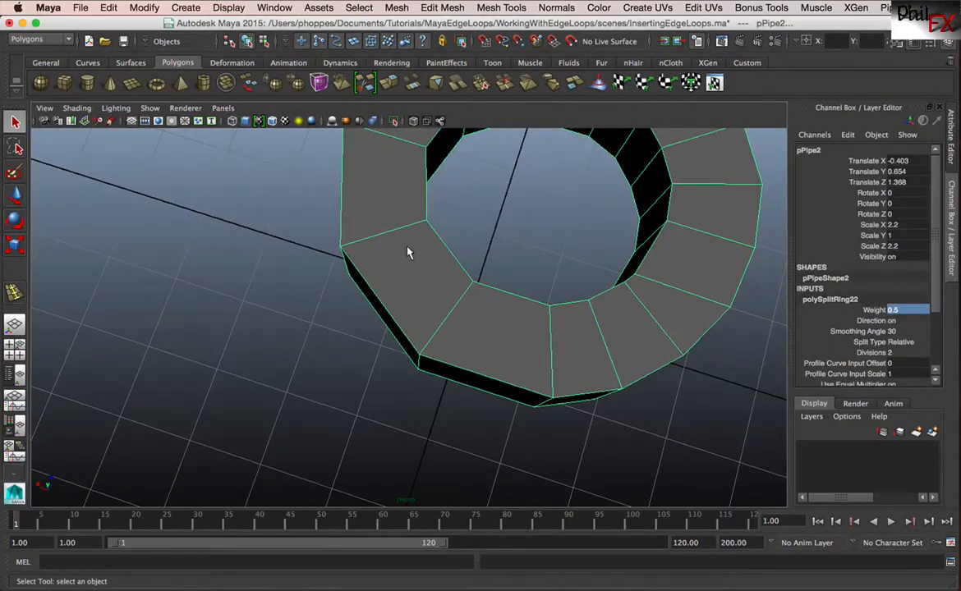
click(749, 64)
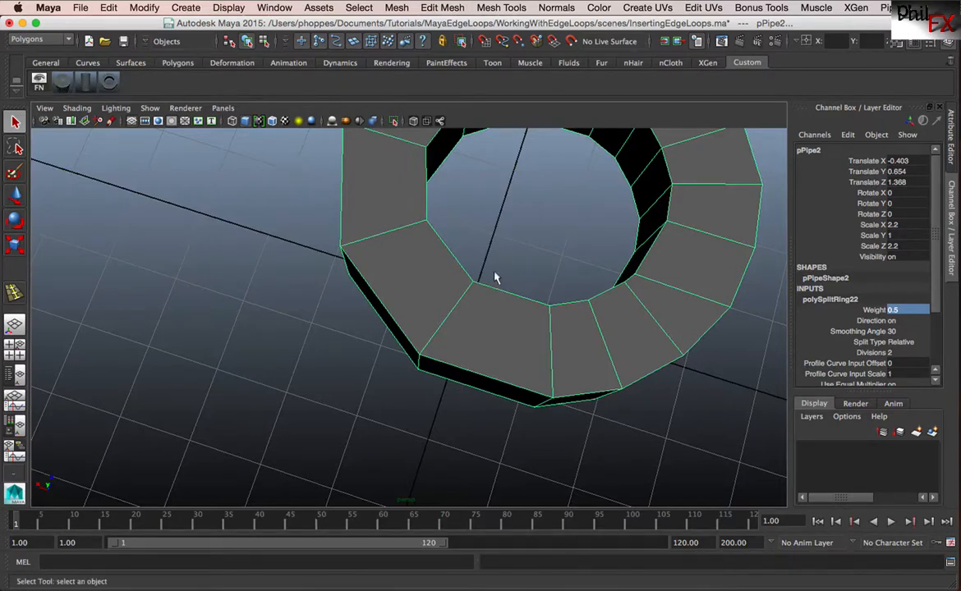
Select the edge loop between the pipe's two wide front segments and add 0.5 offset edge loops with edge flow using the custom shelf command.
right_drag(458, 306, 457, 274)
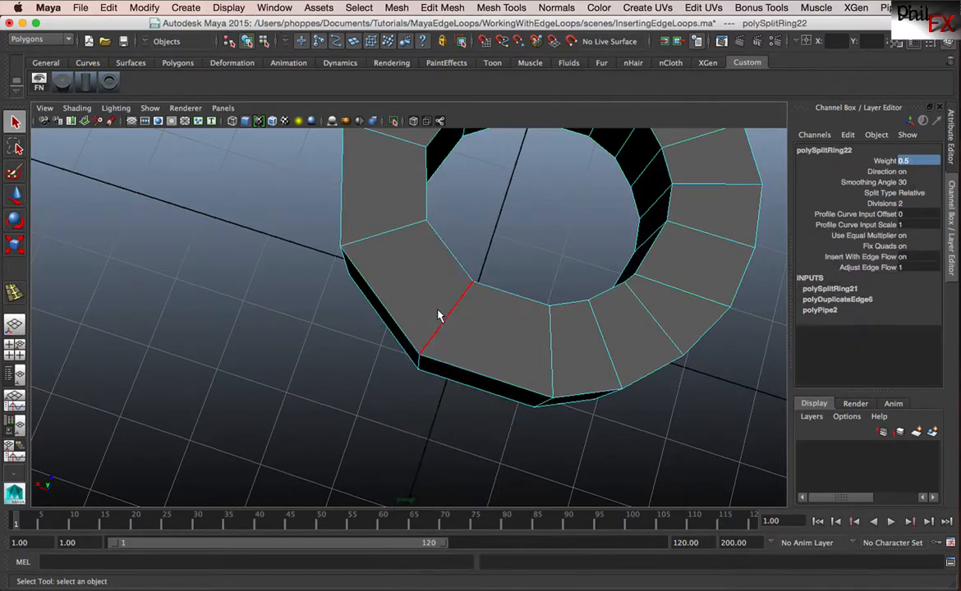
click(444, 320)
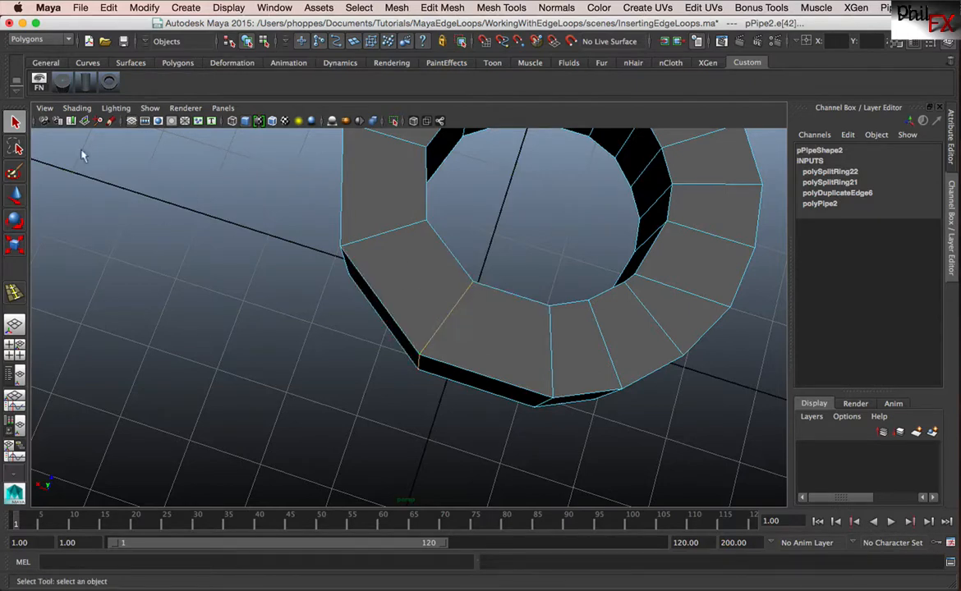
click(109, 86)
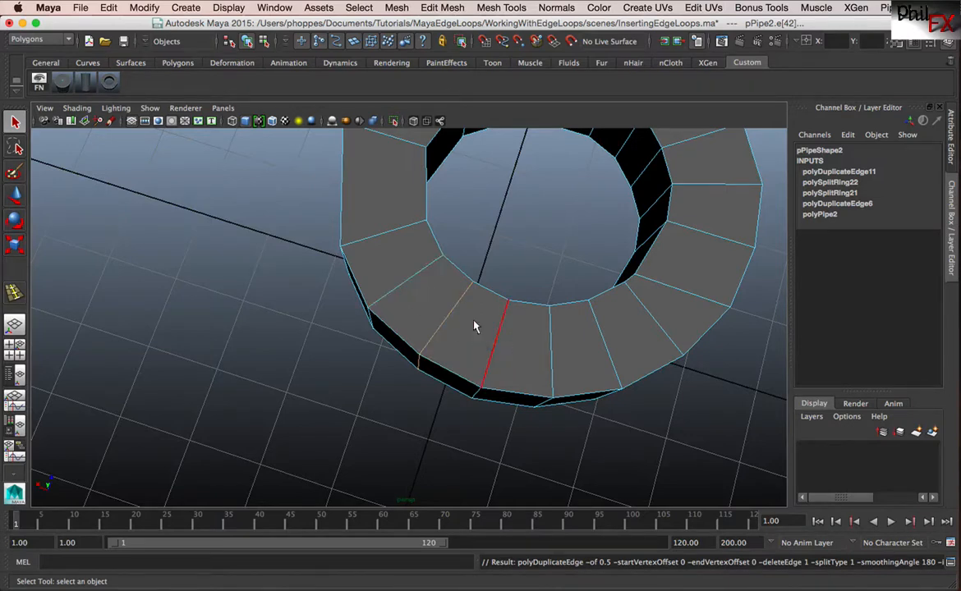
Examine the pipe shelf command's polyDuplicateEdge MEL code in an enlarged Shelf Editor, and close the editor.
right_click(110, 82)
click(147, 116)
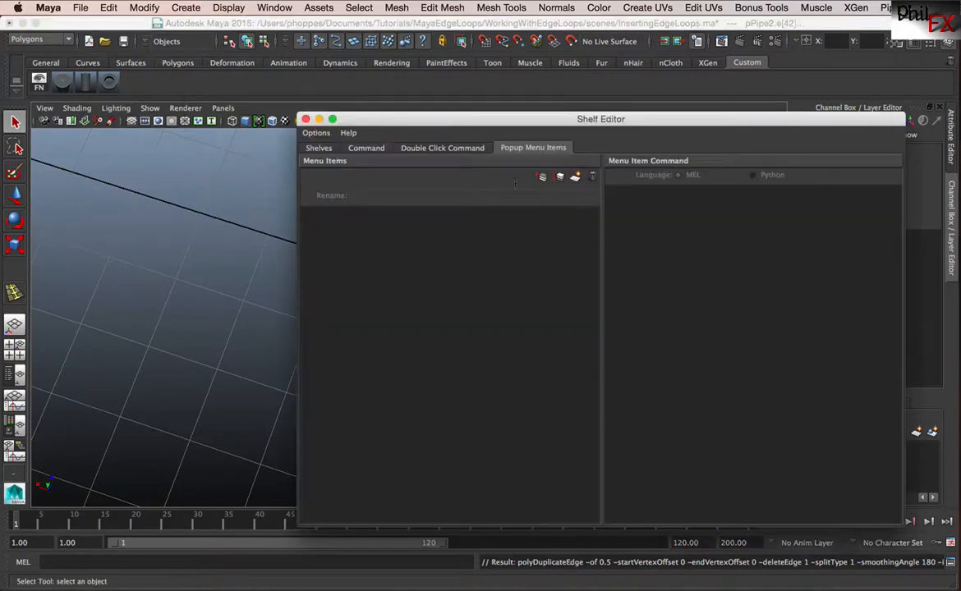
click(365, 147)
drag(455, 121, 262, 95)
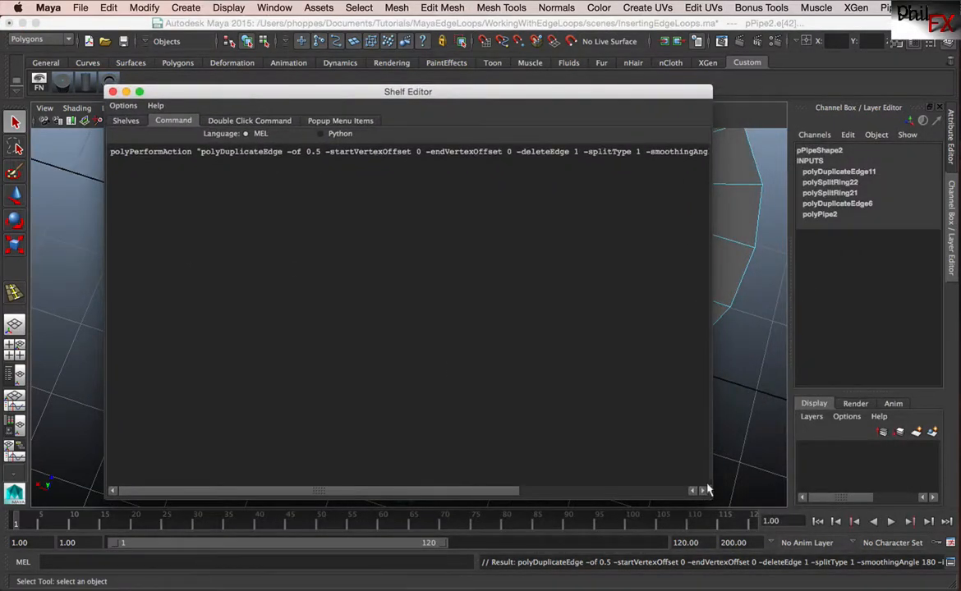
drag(711, 461, 890, 418)
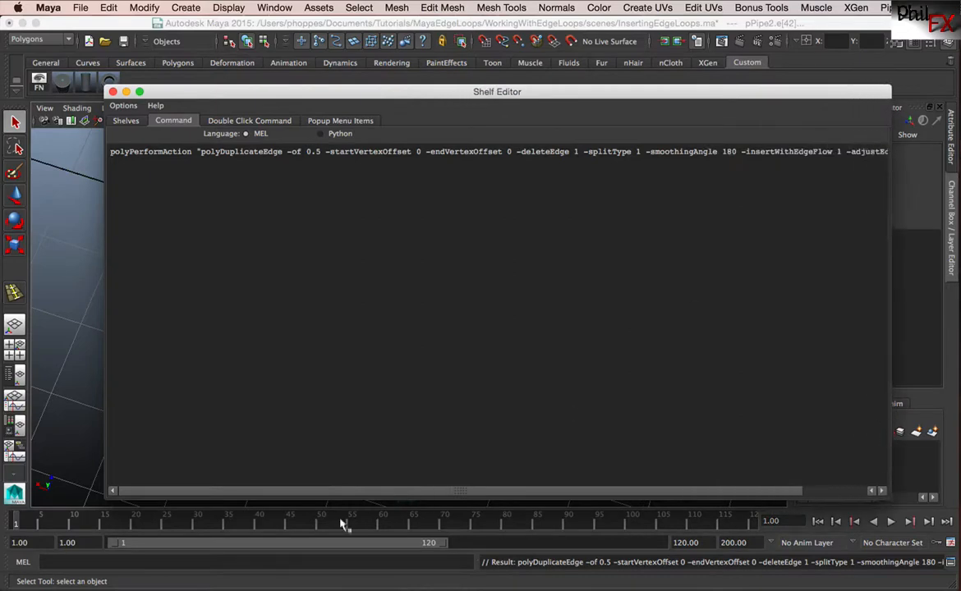
drag(311, 490, 225, 489)
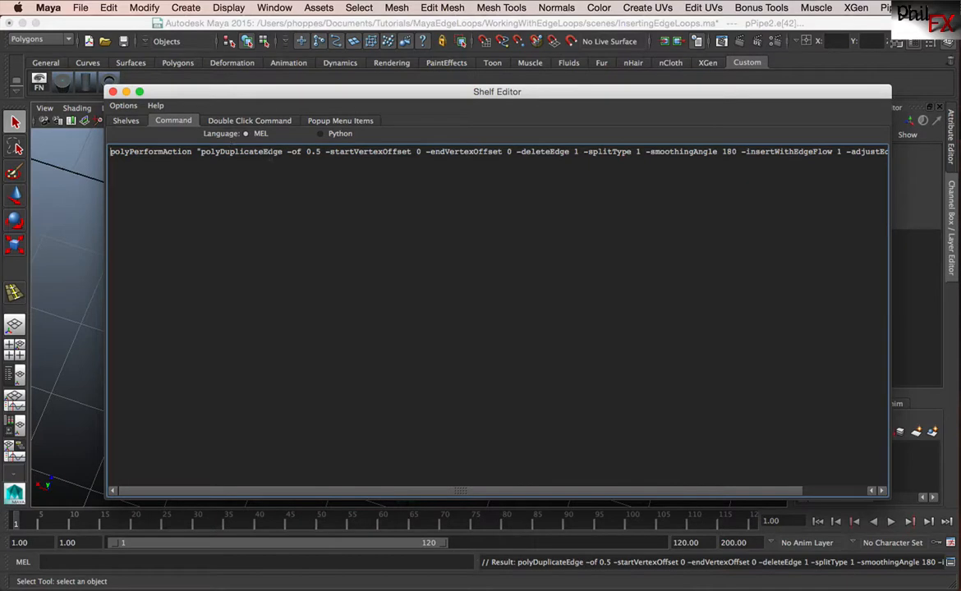
click(114, 92)
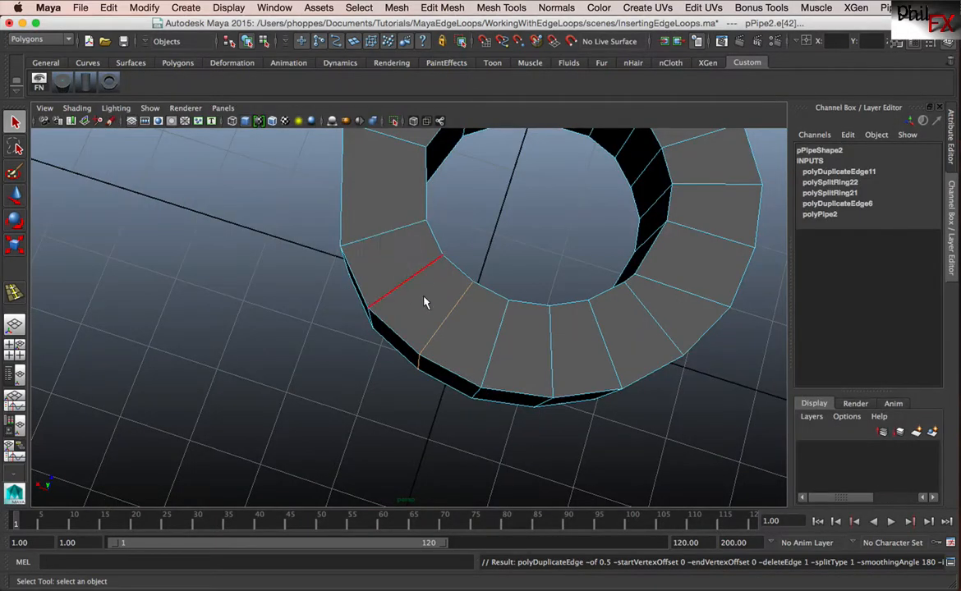
Add offset edge loops with edge flow on both sides of the edge loop dividing the pipe's next pair of wide segments.
alt+drag(474, 266, 375, 263)
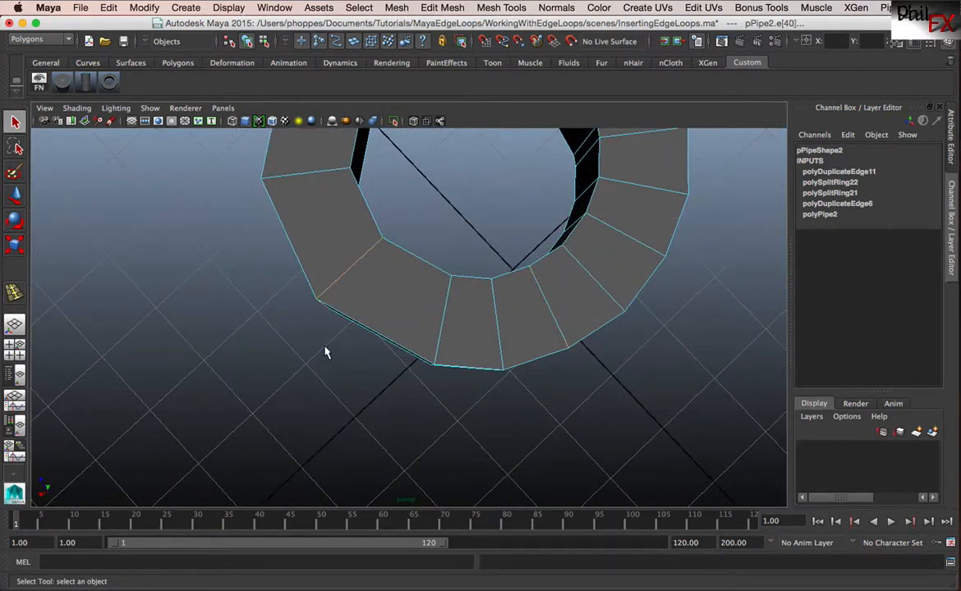
mouse_move(325, 353)
alt+mouse_down()
mouse_move(333, 339)
mouse_move(336, 347)
alt+mouse_up()
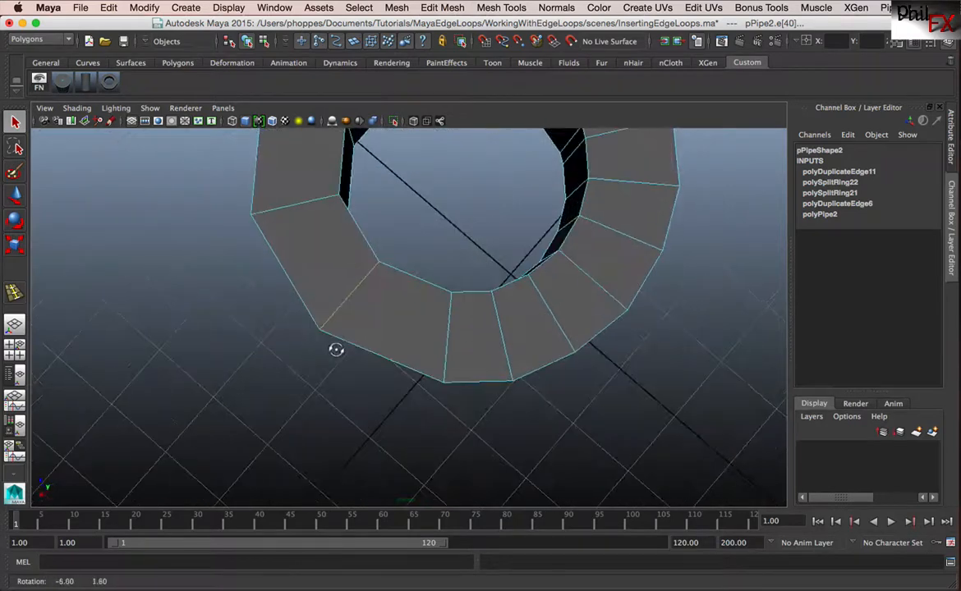
click(110, 85)
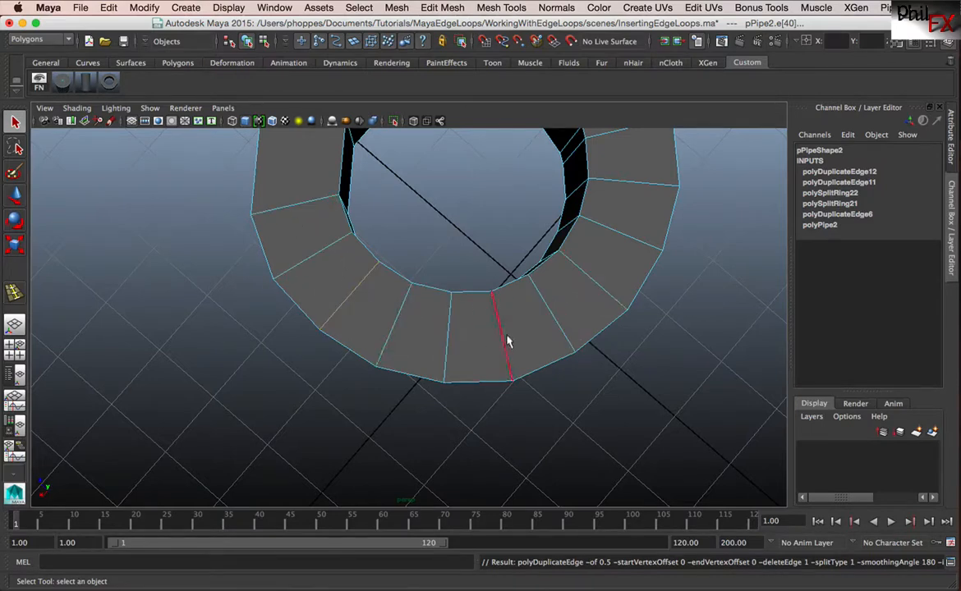
alt+drag(359, 367, 382, 396)
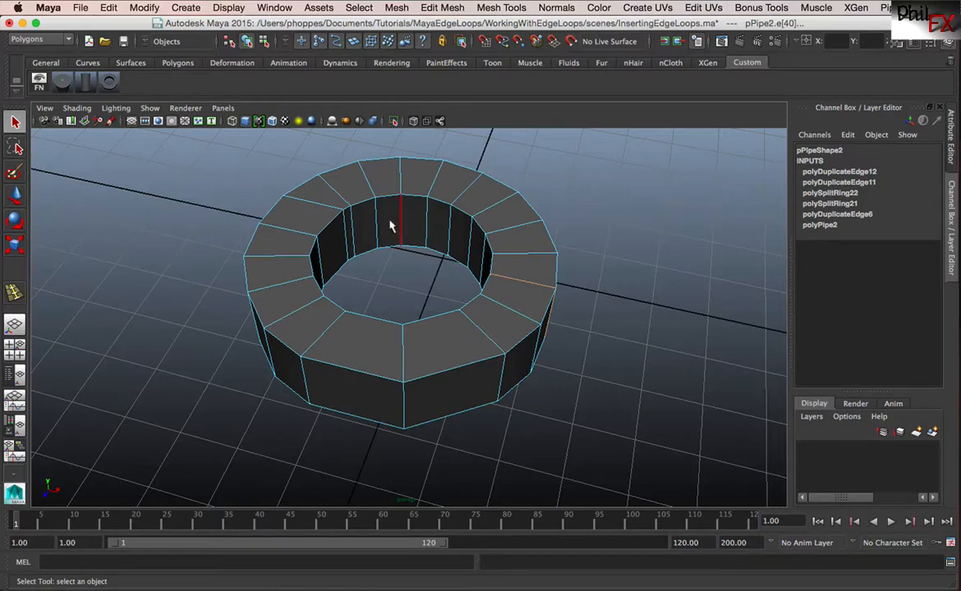
alt+drag(397, 339, 434, 342)
alt+right_drag(547, 327, 344, 340)
alt+drag(344, 346, 378, 343)
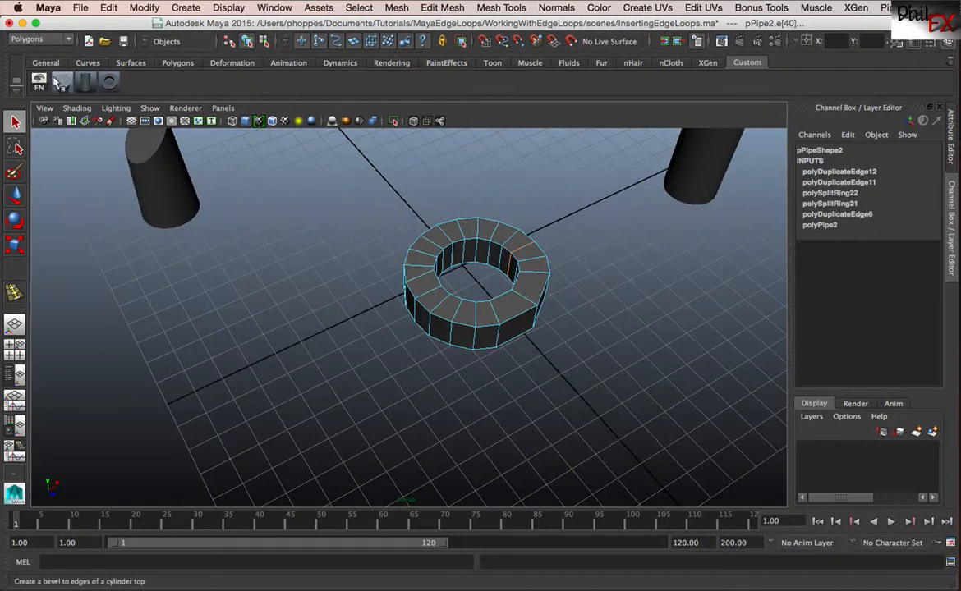
Return the pipe to object mode and move it away from the grid's centre to Translate X 6.601 and Z 11.646.
key(q)
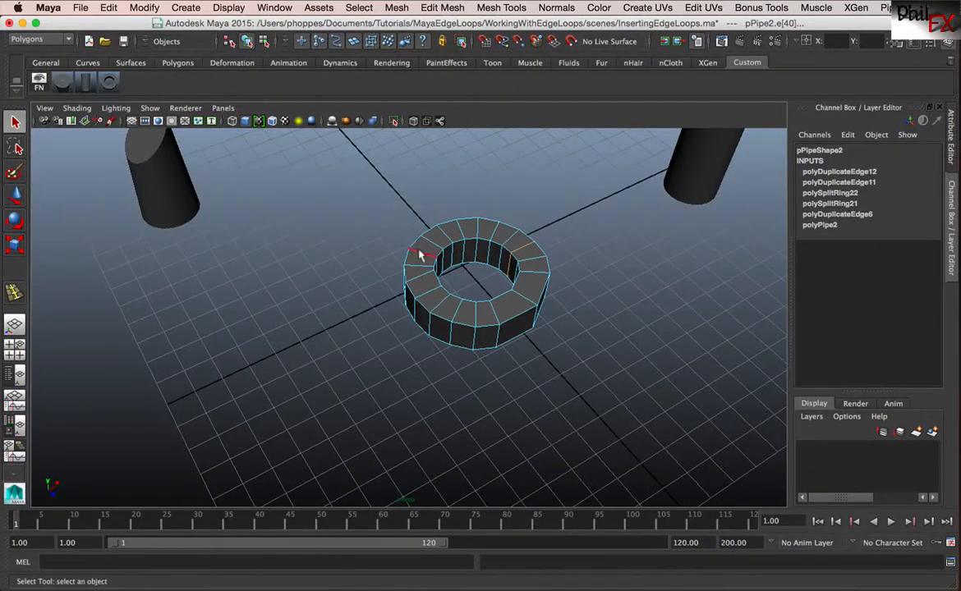
right_click(533, 277)
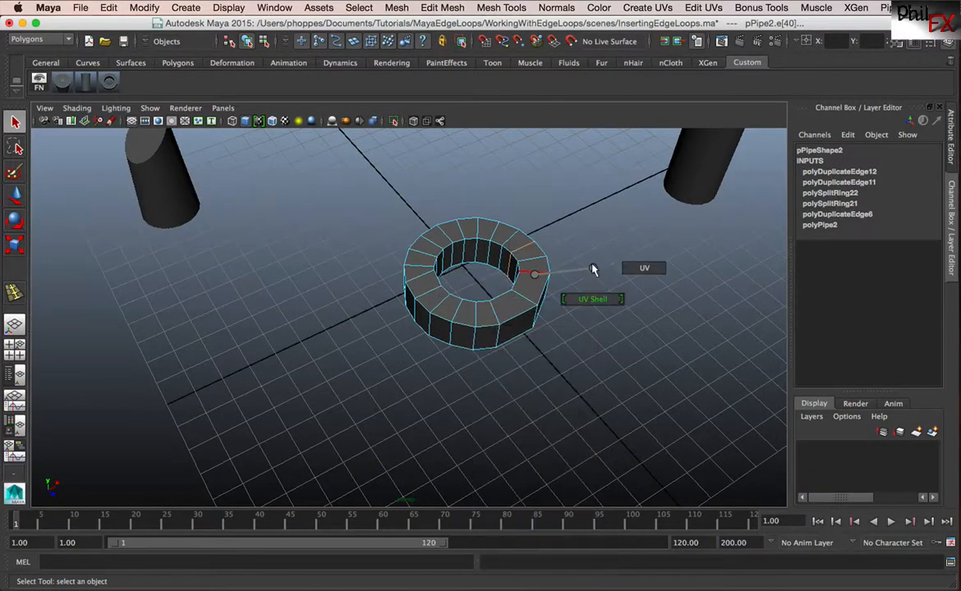
right_click(529, 279)
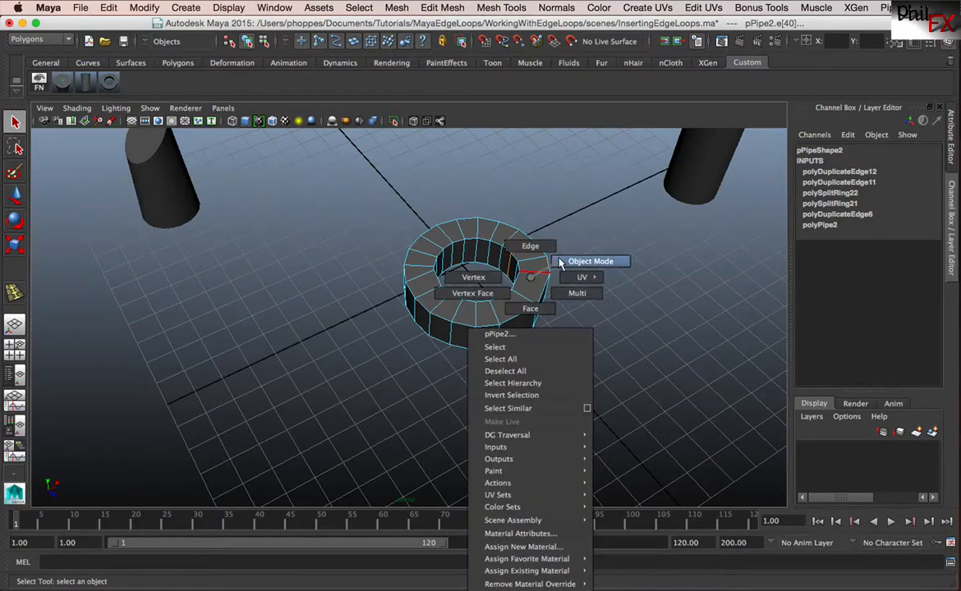
click(546, 261)
click(538, 281)
key(w)
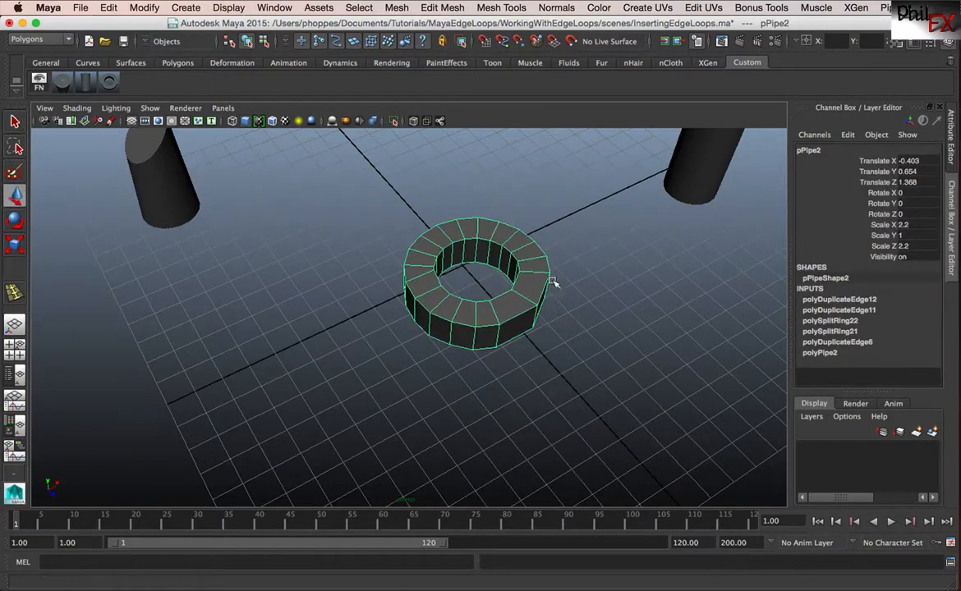
drag(514, 259, 669, 217)
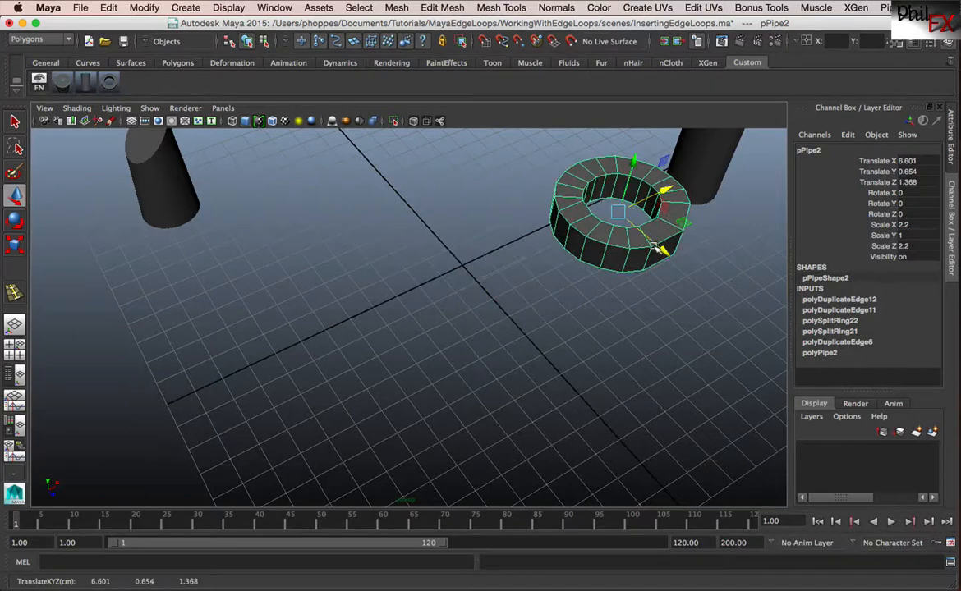
drag(665, 253, 719, 400)
key(z)
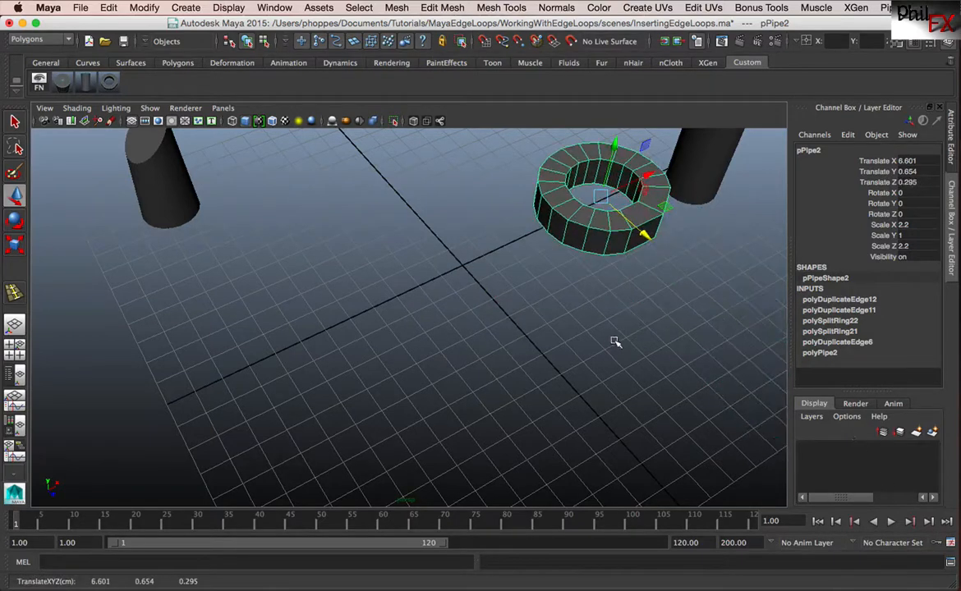
drag(596, 223, 708, 456)
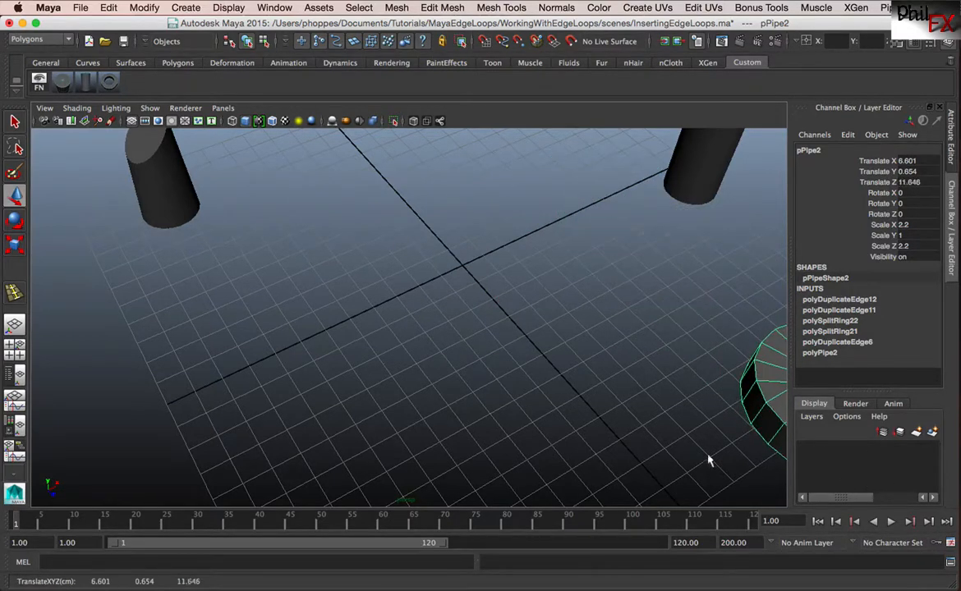
Create a polygon cube near the grid's centre, about 2.8 wide, 3.76 high and 2.59 deep.
click(187, 63)
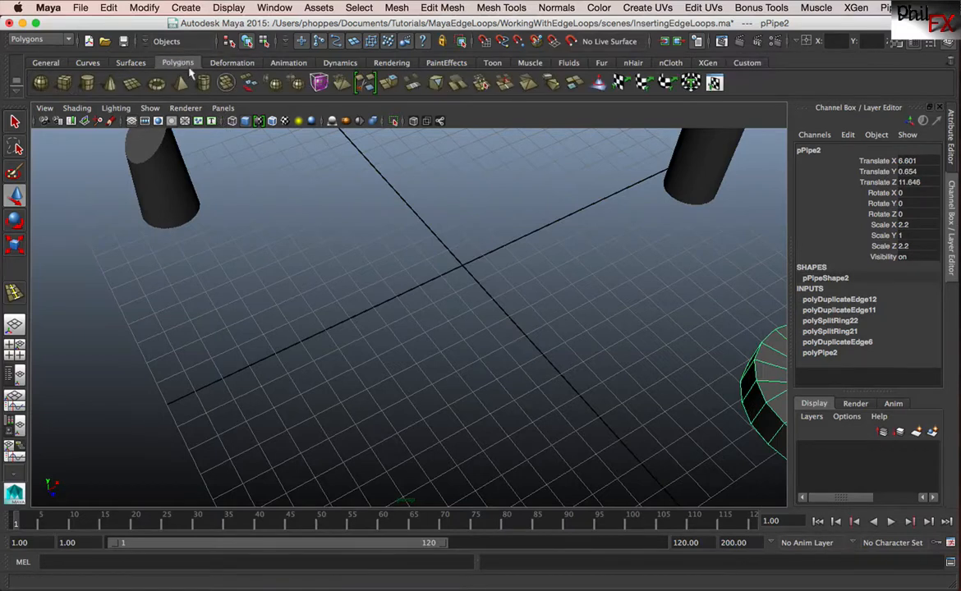
click(59, 88)
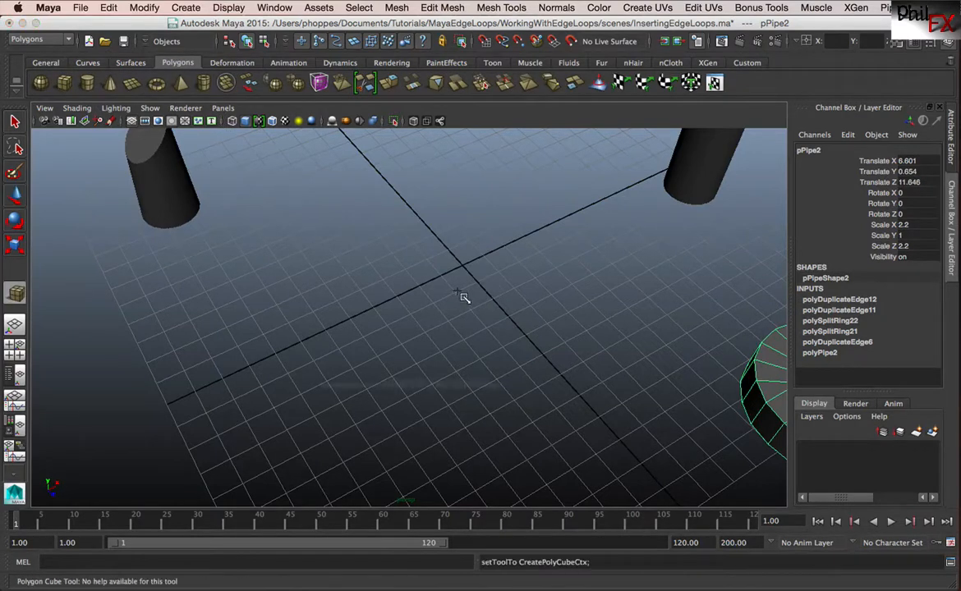
drag(476, 285, 493, 181)
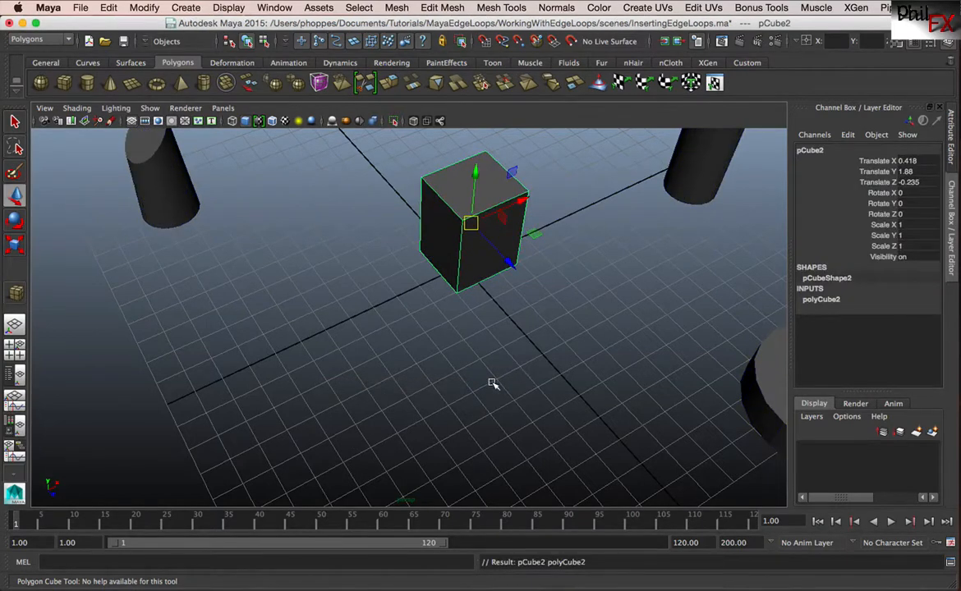
alt+drag(491, 383, 519, 350)
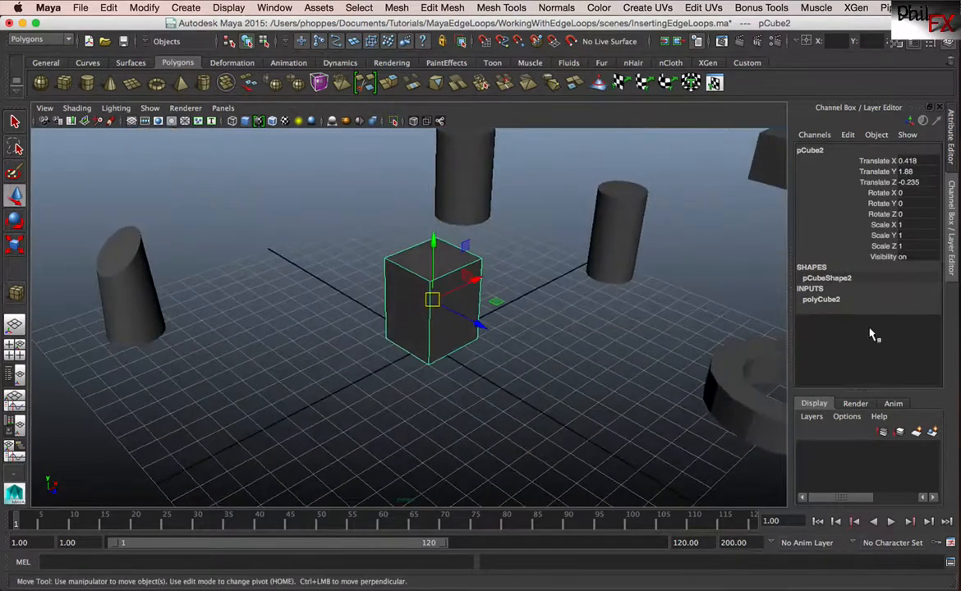
Set the cube's width, height and depth subdivisions to 2, and deselect it.
click(821, 299)
drag(911, 342, 911, 363)
text(2)
key(Return)
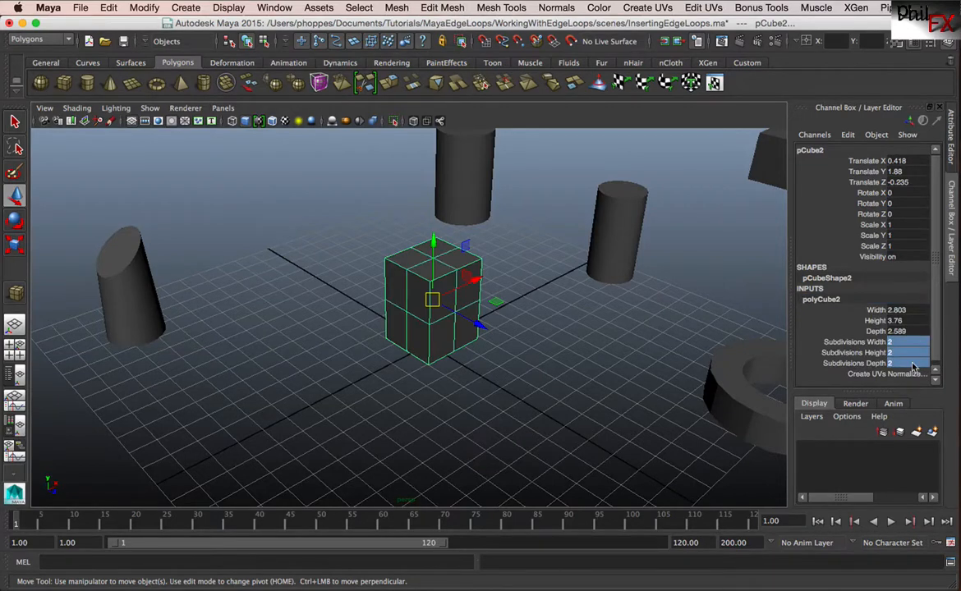
click(583, 373)
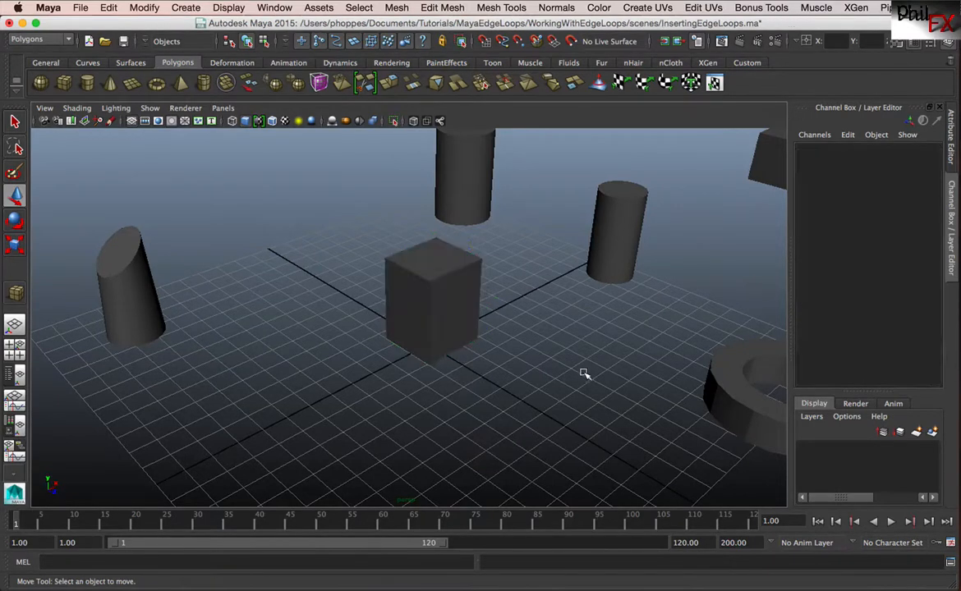
Switch the cube to edge selection and select the vertical edge loop running through the middle of its front and top faces.
click(468, 310)
alt+drag(385, 322, 400, 359)
alt+right_drag(399, 360, 510, 341)
alt+middle_drag(510, 340, 431, 354)
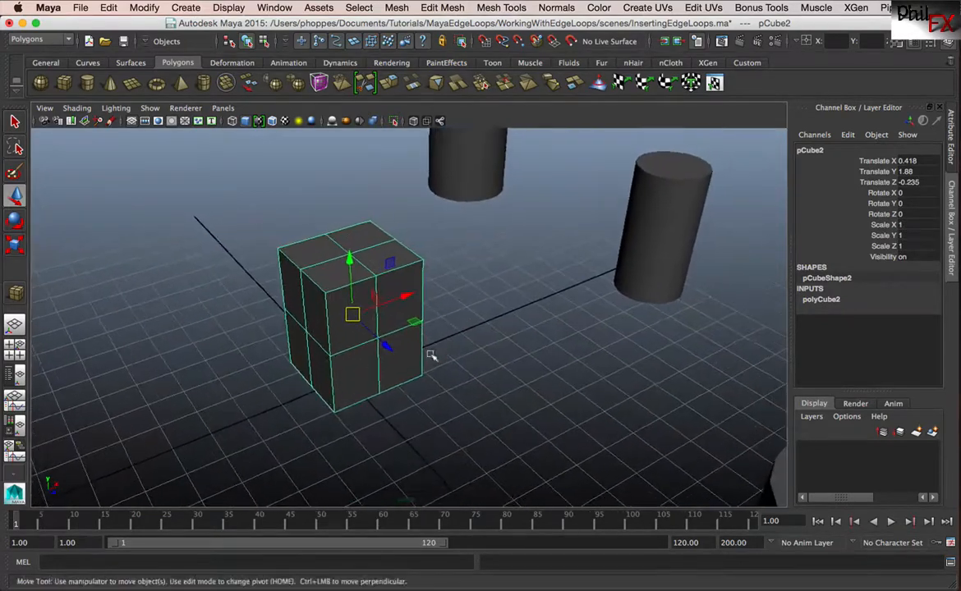
alt+drag(431, 355, 357, 366)
alt+right_drag(356, 366, 420, 352)
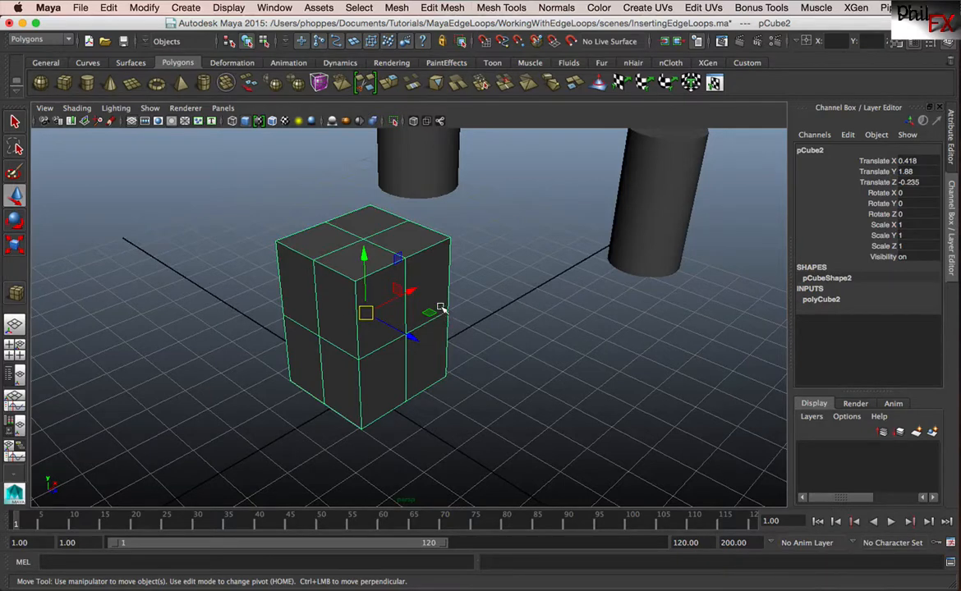
key(q)
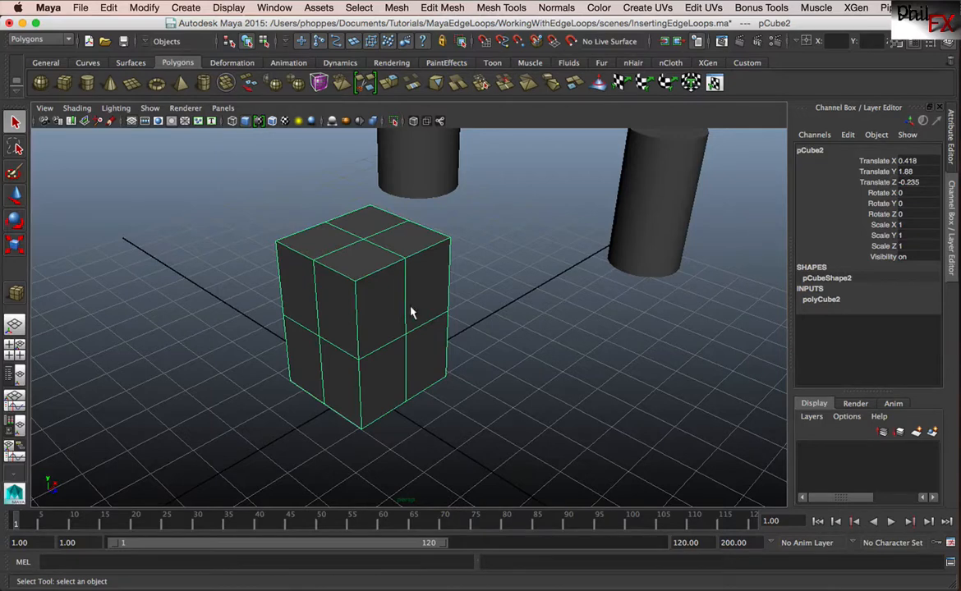
right_drag(403, 310, 406, 276)
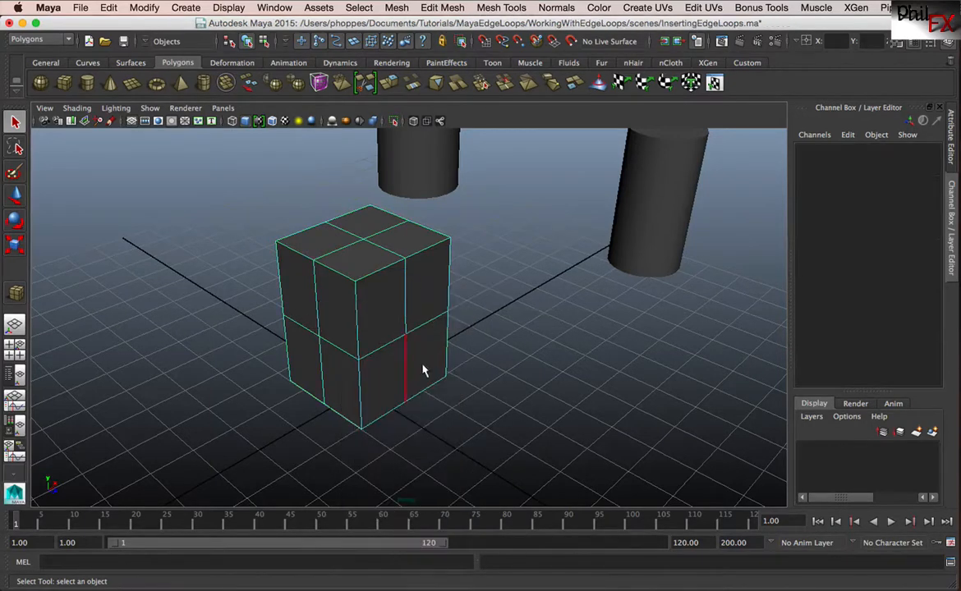
double_click(313, 309)
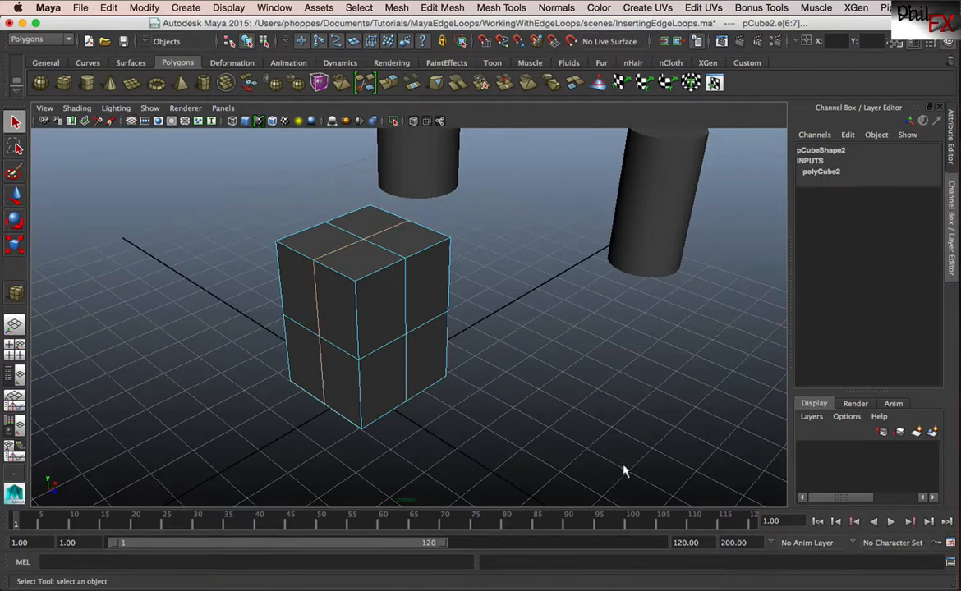
Bevel the selected middle edge loop with a fractional offset, width 0.5 and 1 segment, and close the bevel options.
alt+drag(416, 399, 442, 388)
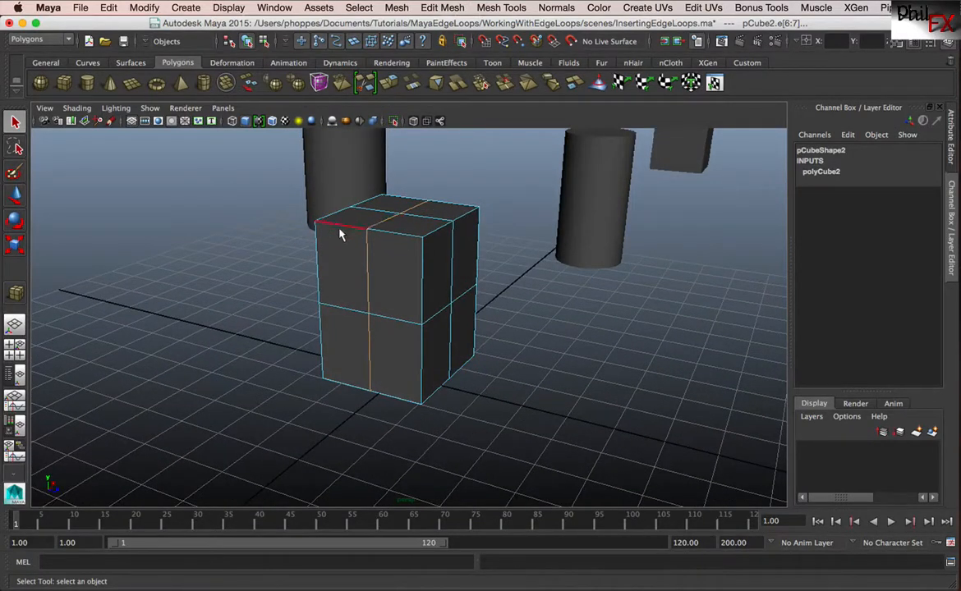
click(398, 7)
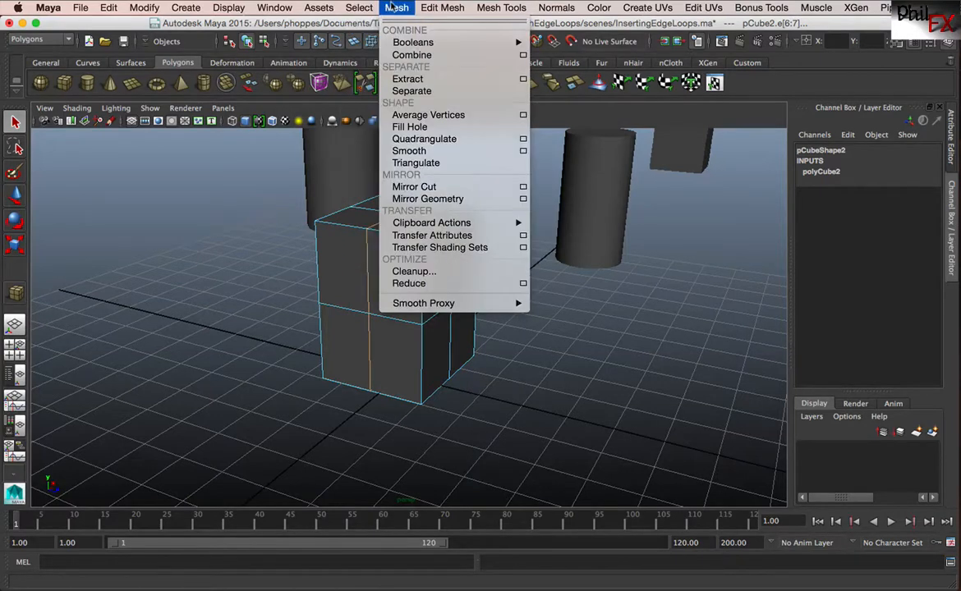
mouse_move(428, 7)
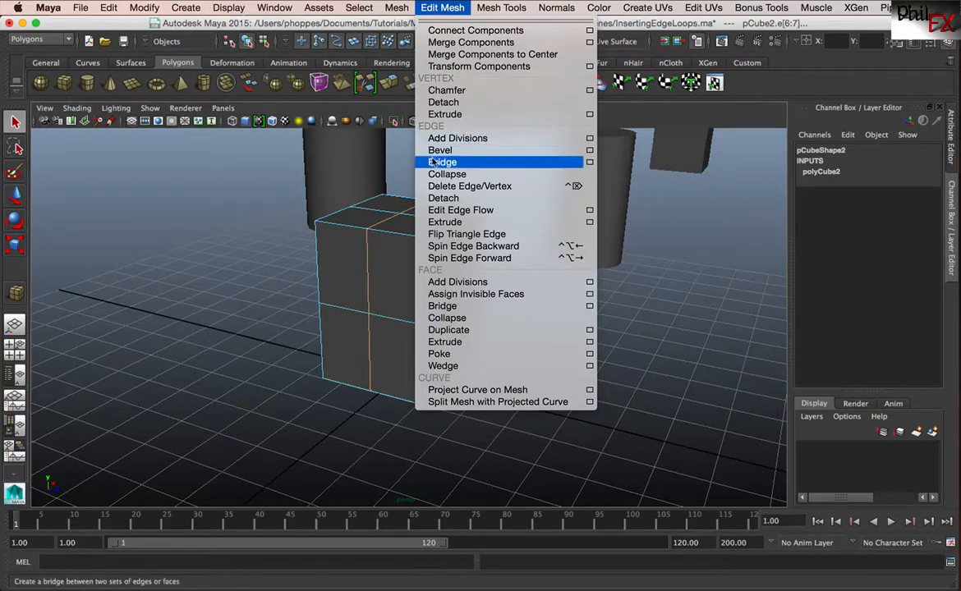
click(589, 151)
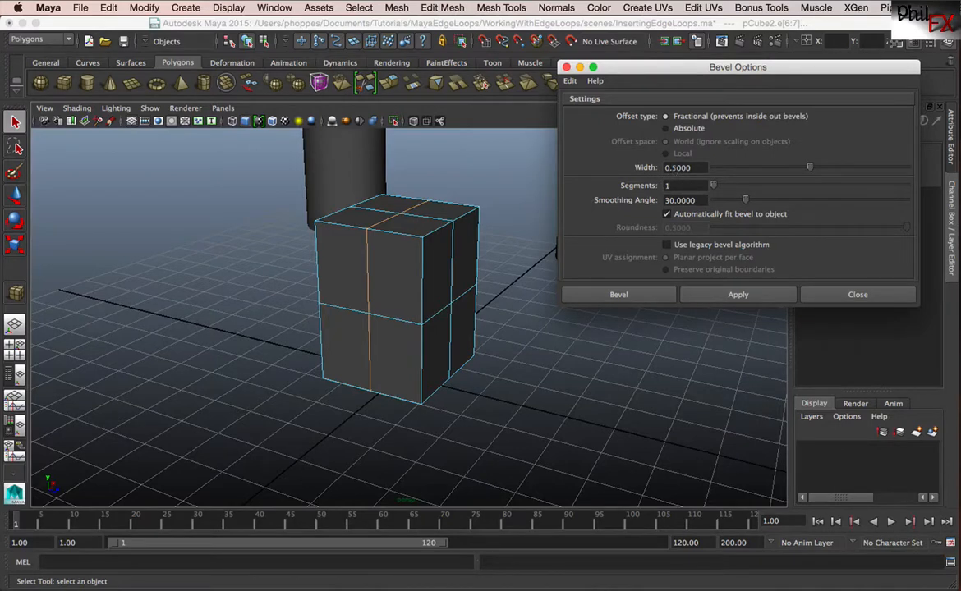
click(730, 295)
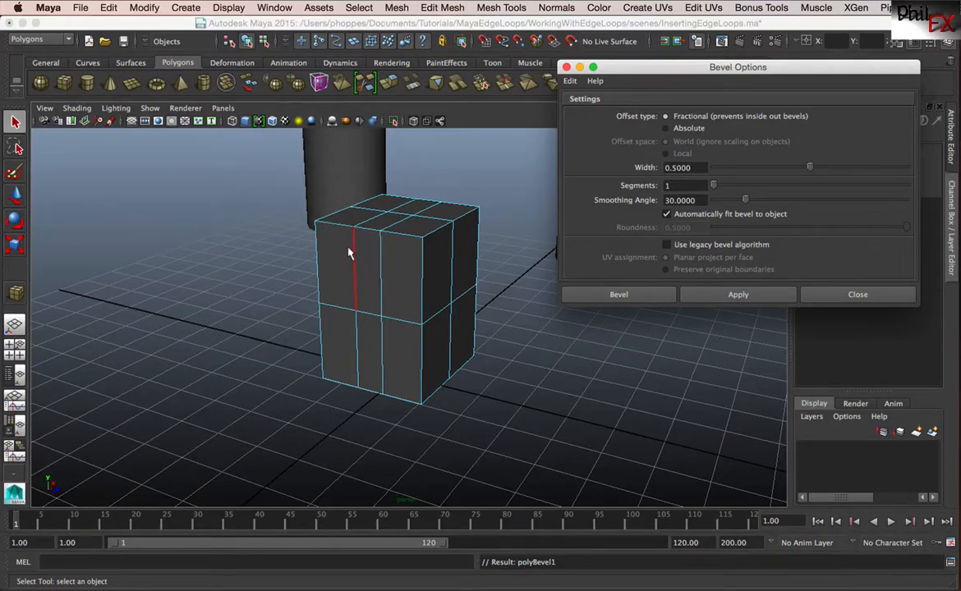
click(831, 296)
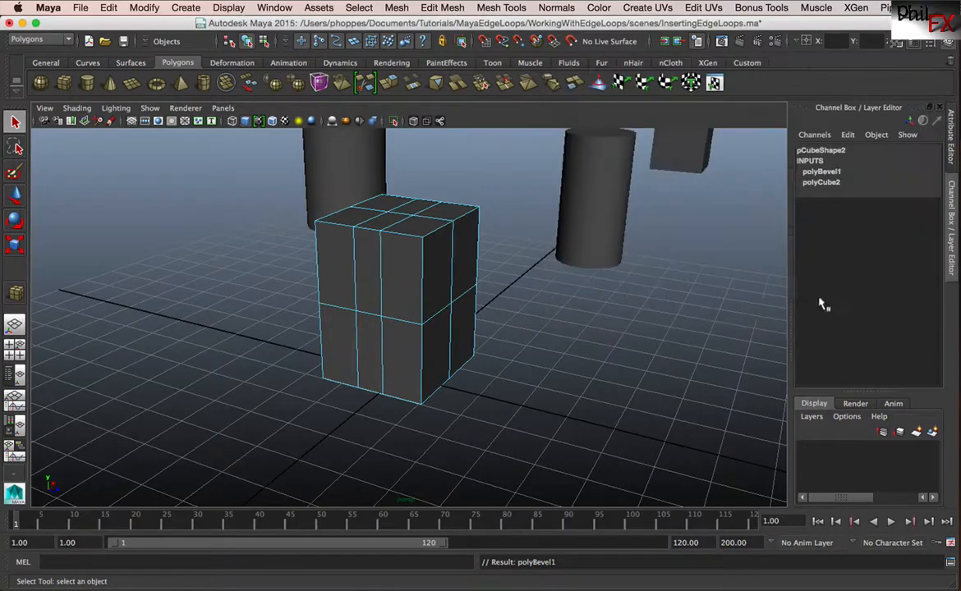
Select both vertical edge loops made by the bevel and scale them apart until they sit close to the cube's outer edges.
click(381, 274)
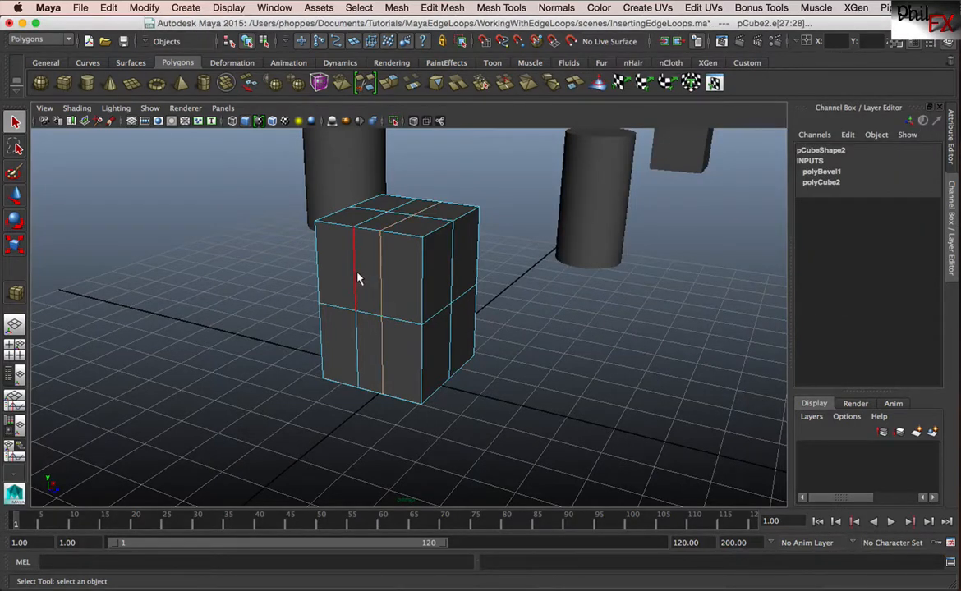
shift+click(355, 279)
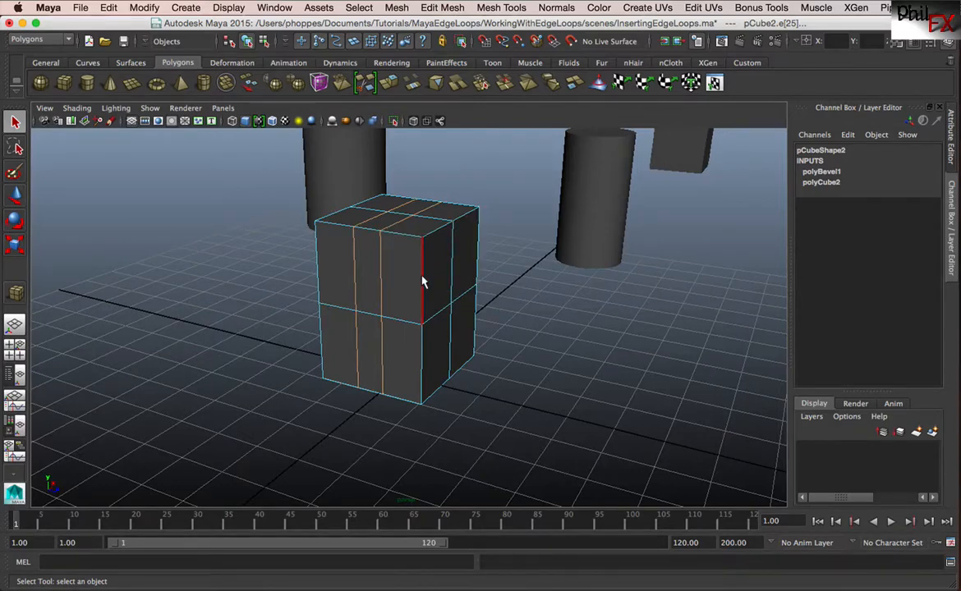
key(r)
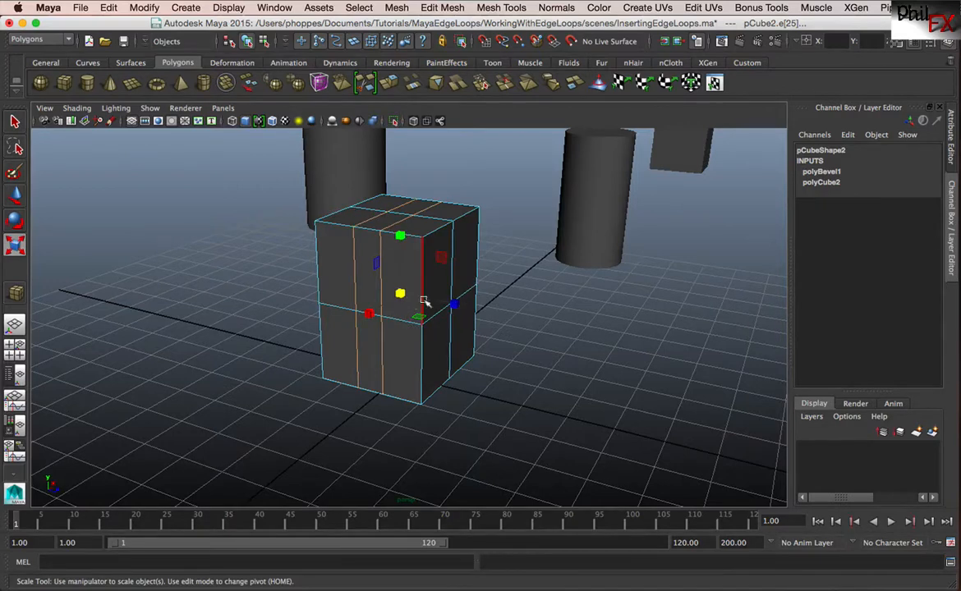
drag(455, 302, 601, 346)
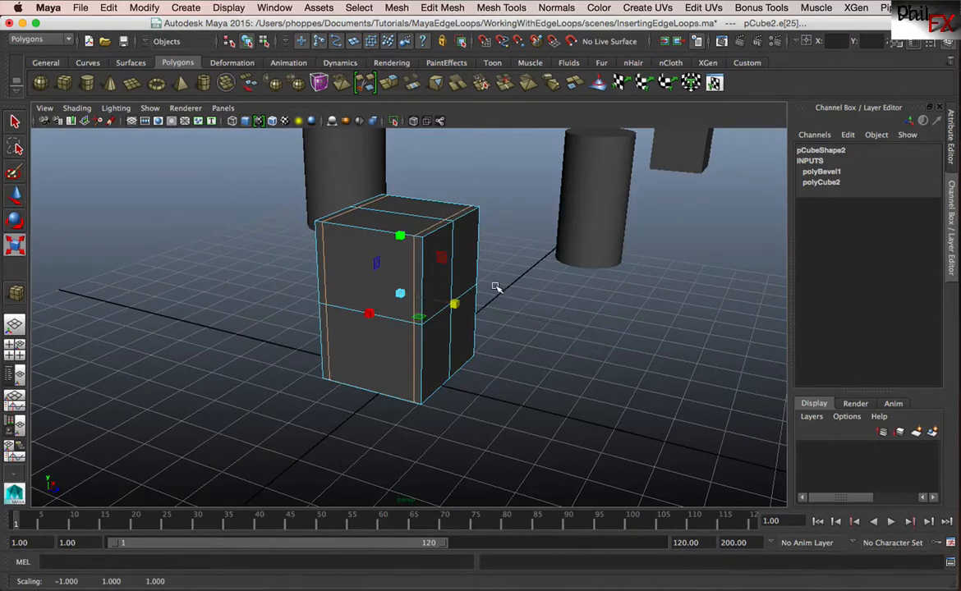
Preview the cube smoothed to examine its rounded edges, and return it to the unsmoothed display.
key(3)
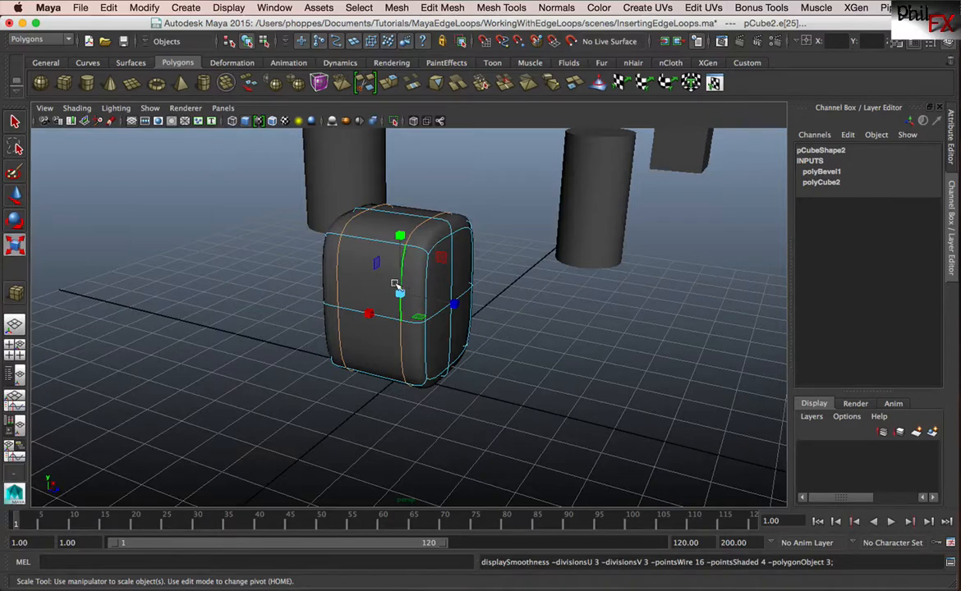
mouse_move(395, 285)
alt+mouse_down()
mouse_move(427, 280)
mouse_move(437, 249)
mouse_move(405, 266)
mouse_move(350, 338)
mouse_move(397, 267)
mouse_move(452, 246)
mouse_move(498, 281)
mouse_move(512, 338)
mouse_move(415, 259)
mouse_move(350, 274)
mouse_move(358, 321)
mouse_move(369, 249)
mouse_move(451, 256)
mouse_move(511, 311)
mouse_move(484, 277)
mouse_move(386, 258)
mouse_move(407, 280)
alt+mouse_up()
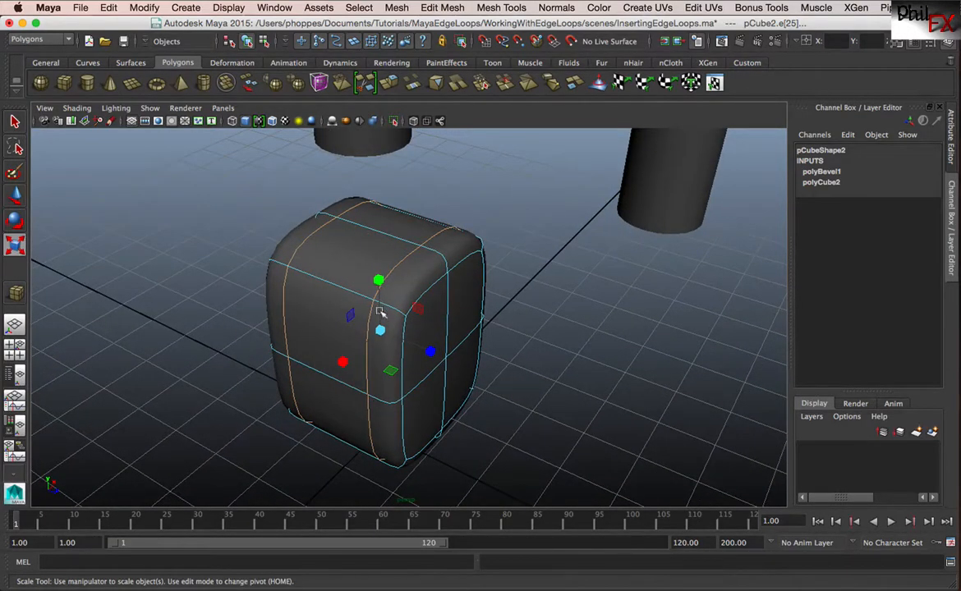
key(1)
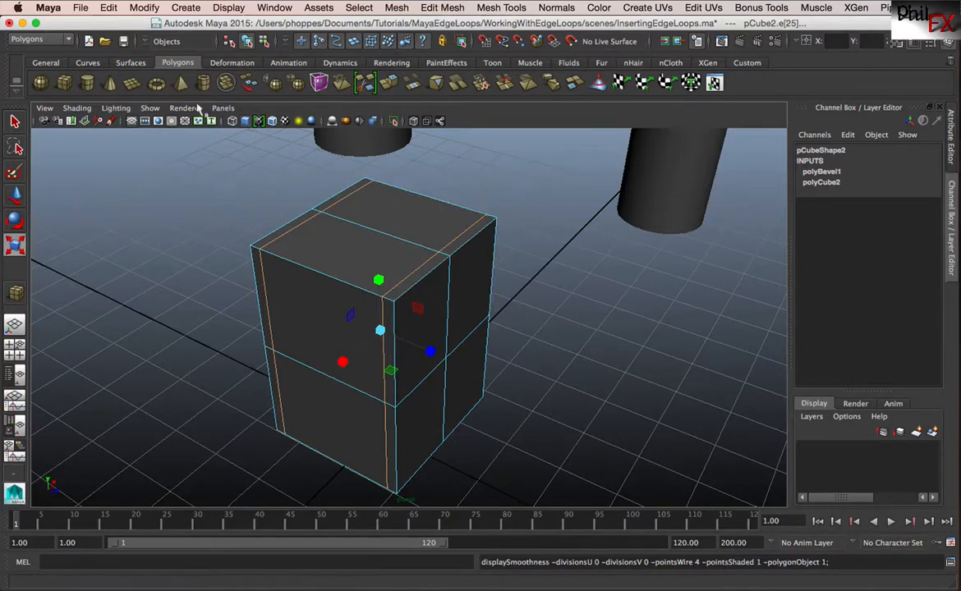
Select the loop through the middle of the cube's side and top faces and offset it with the custom 0.975 edge loop command.
click(747, 62)
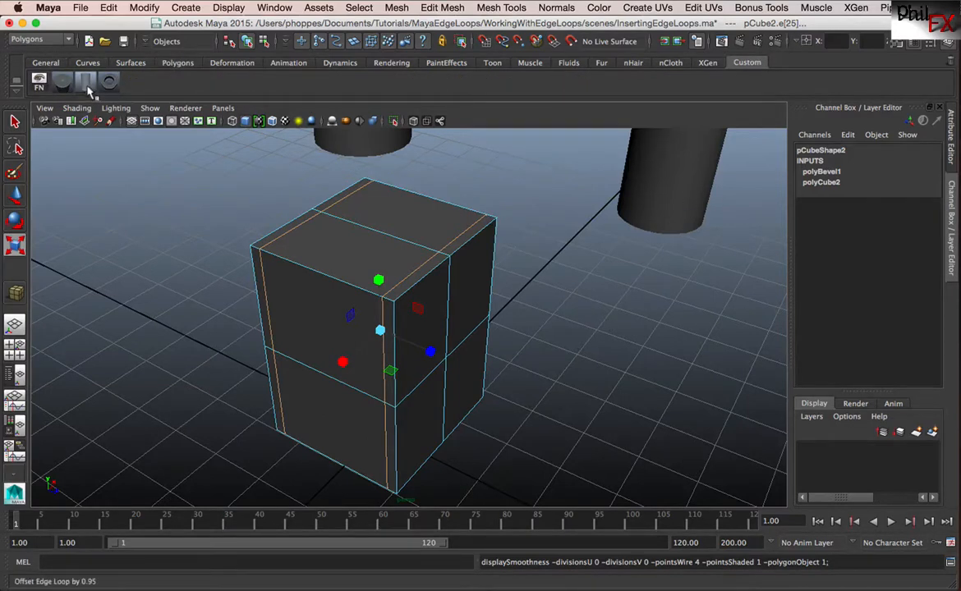
double_click(447, 323)
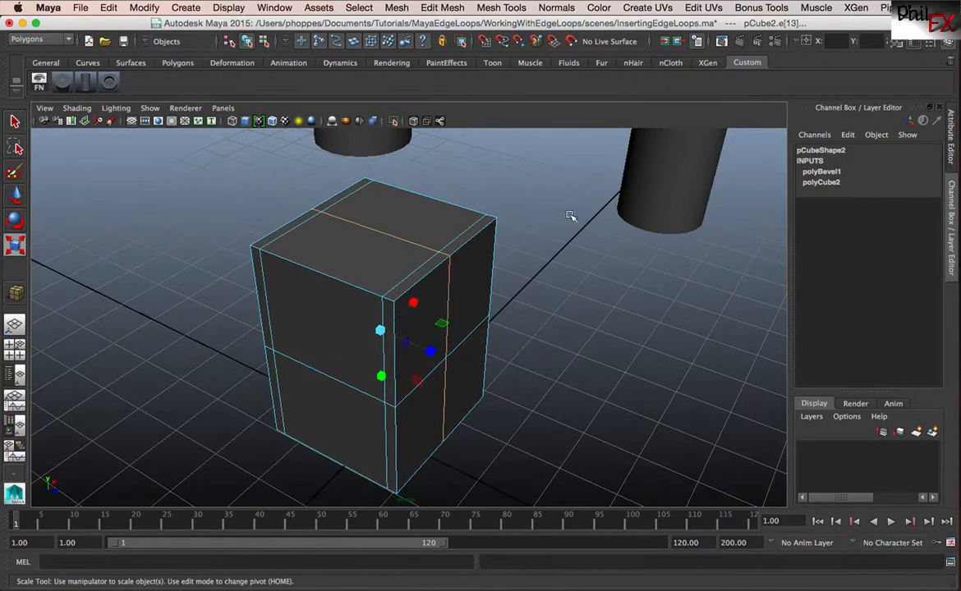
key(q)
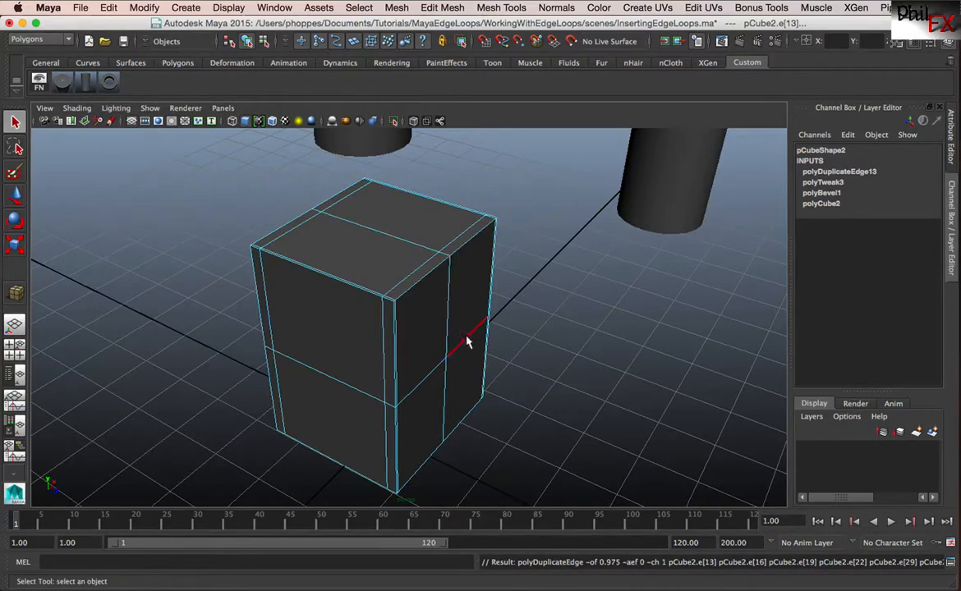
click(380, 236)
click(452, 287)
click(480, 9)
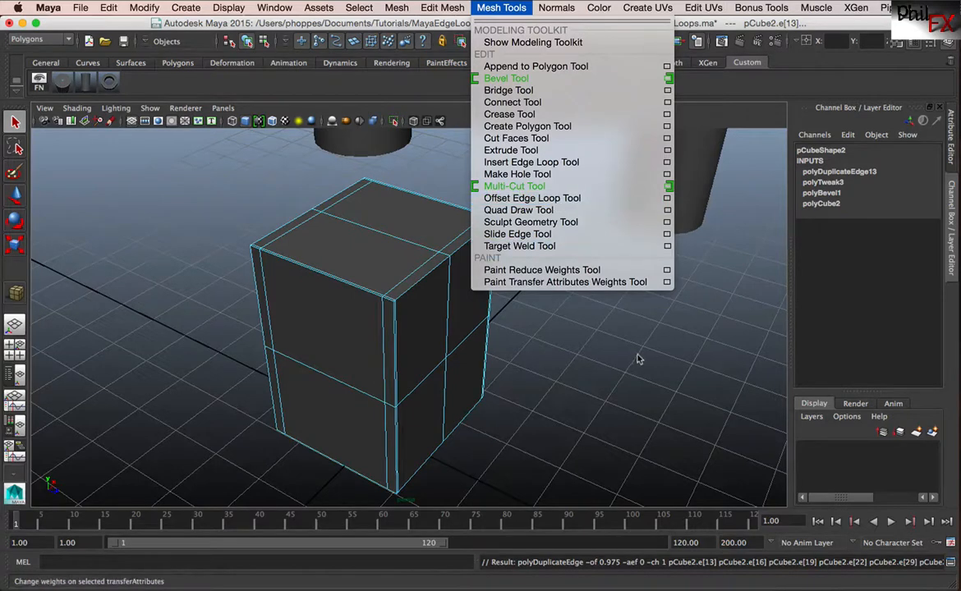
click(583, 323)
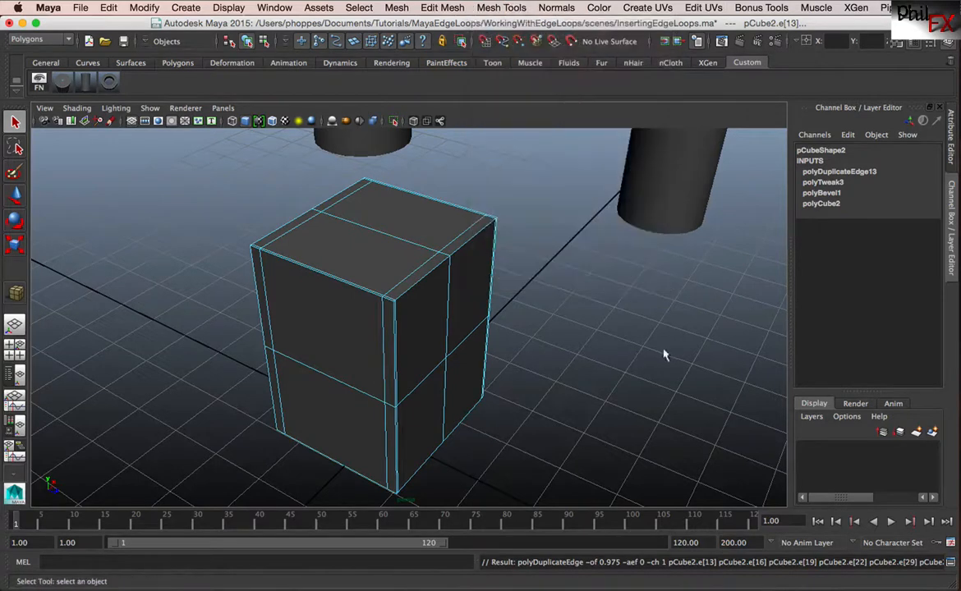
Select the cube's horizontal middle edge loop and start the Offset Edge Loop Tool with Insert with edge flow turned off.
double_click(352, 390)
click(511, 8)
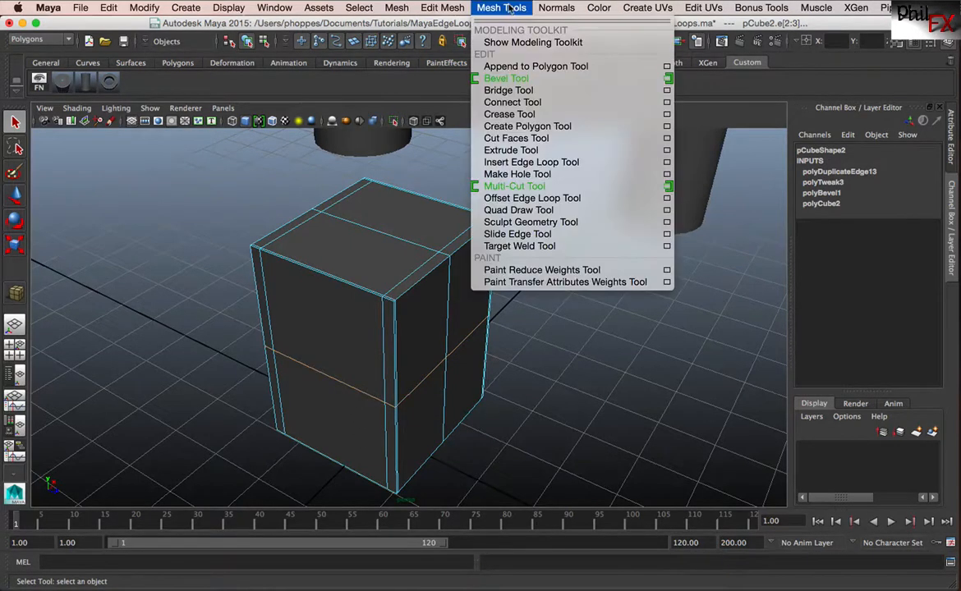
click(666, 199)
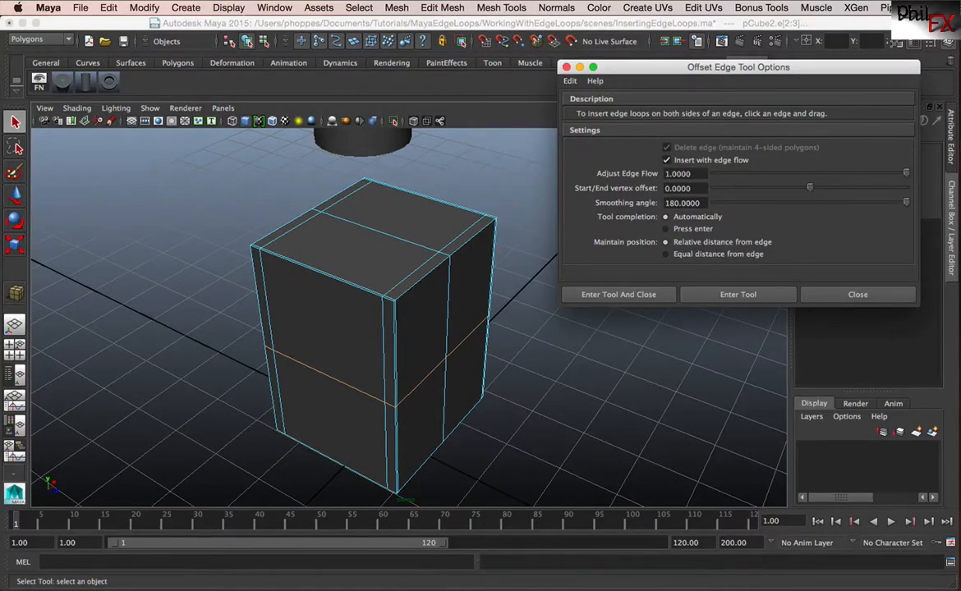
click(667, 160)
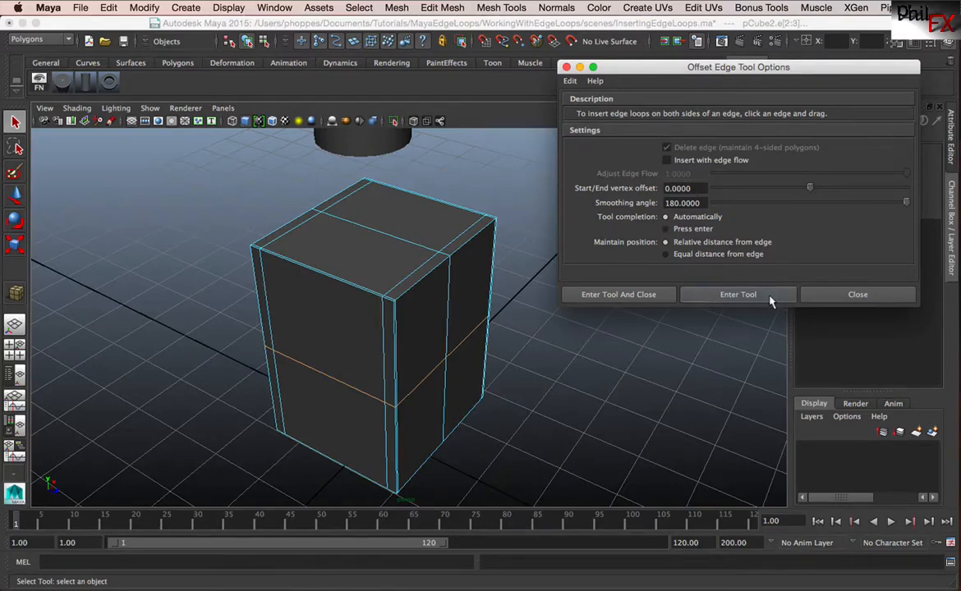
click(700, 296)
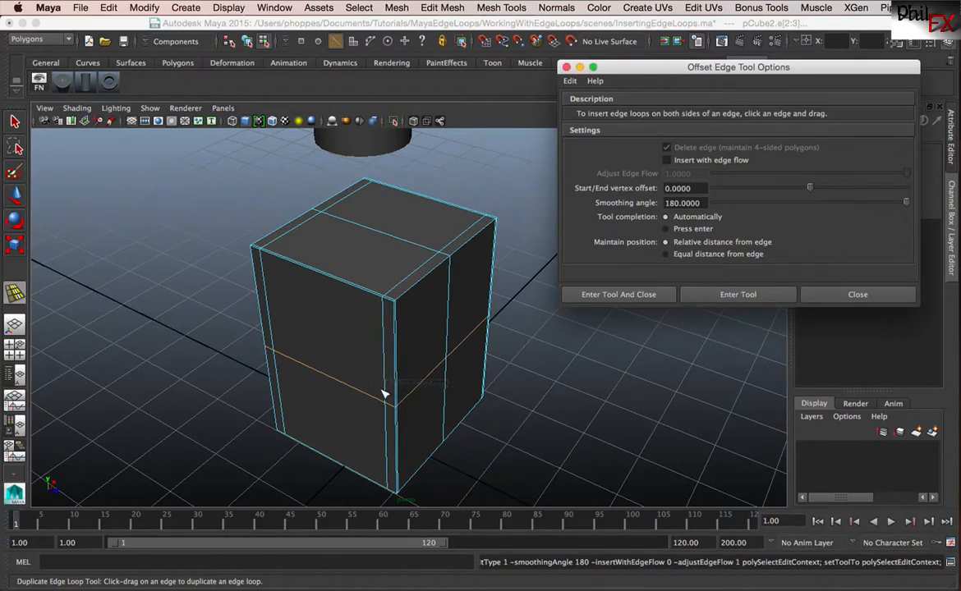
Undo a stray vertical loop offset and offset the horizontal middle loop out close to the cube's top and bottom edges.
drag(382, 394, 380, 346)
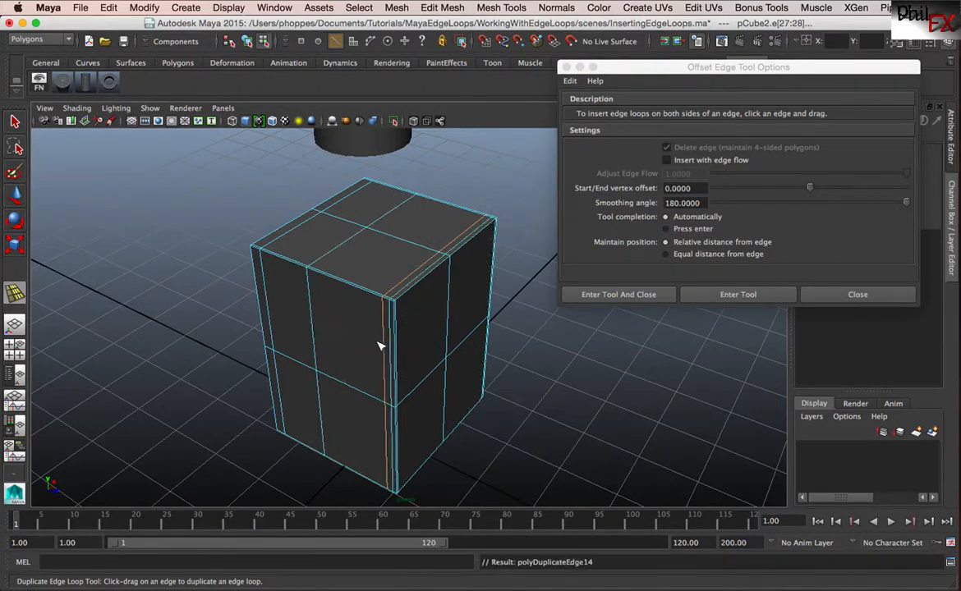
key(ctrl+z)
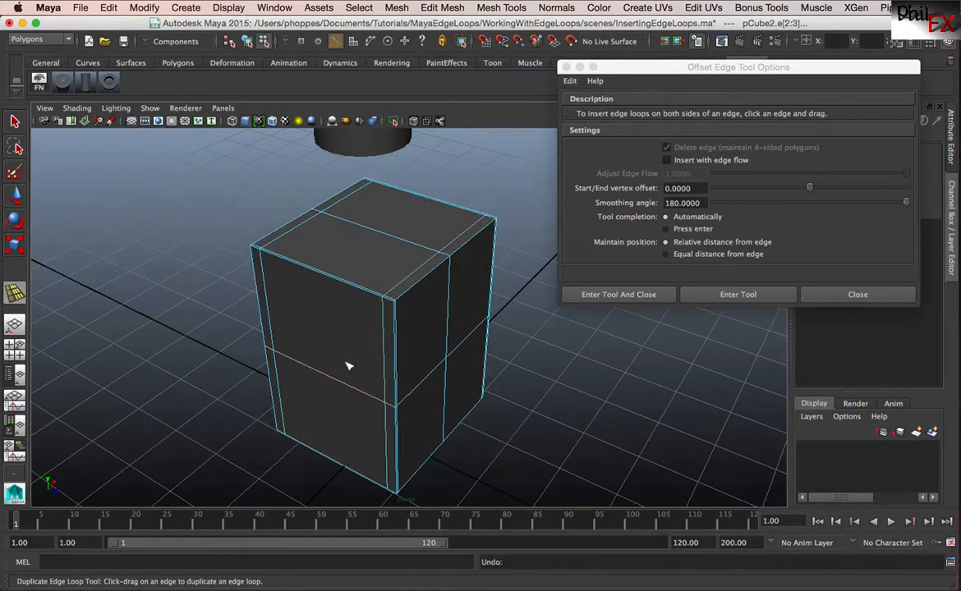
drag(329, 378, 347, 463)
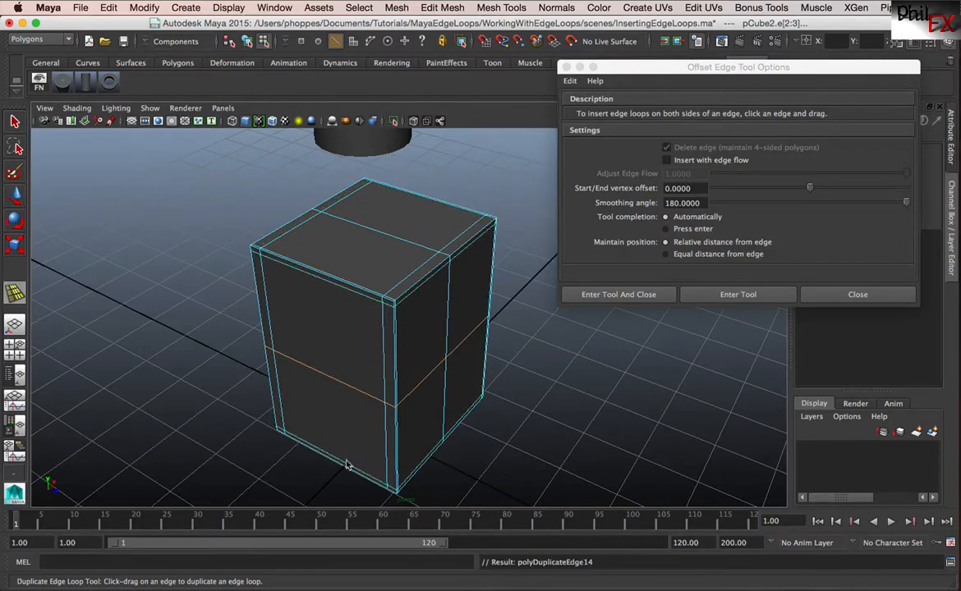
click(821, 294)
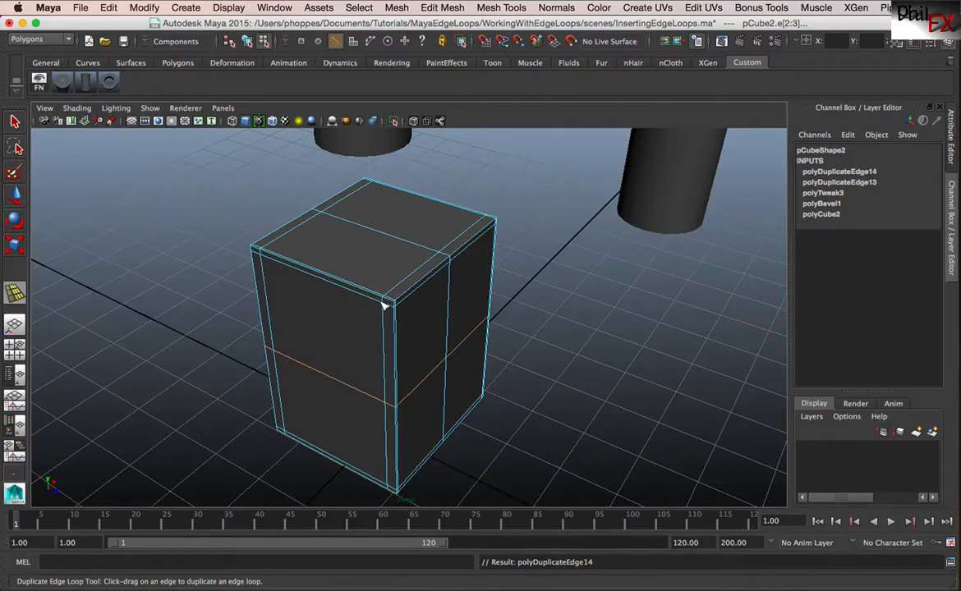
Examine the MEL command behind the custom 0.975 edge loop offset in the Shelf Editor, and close the editor.
right_click(85, 82)
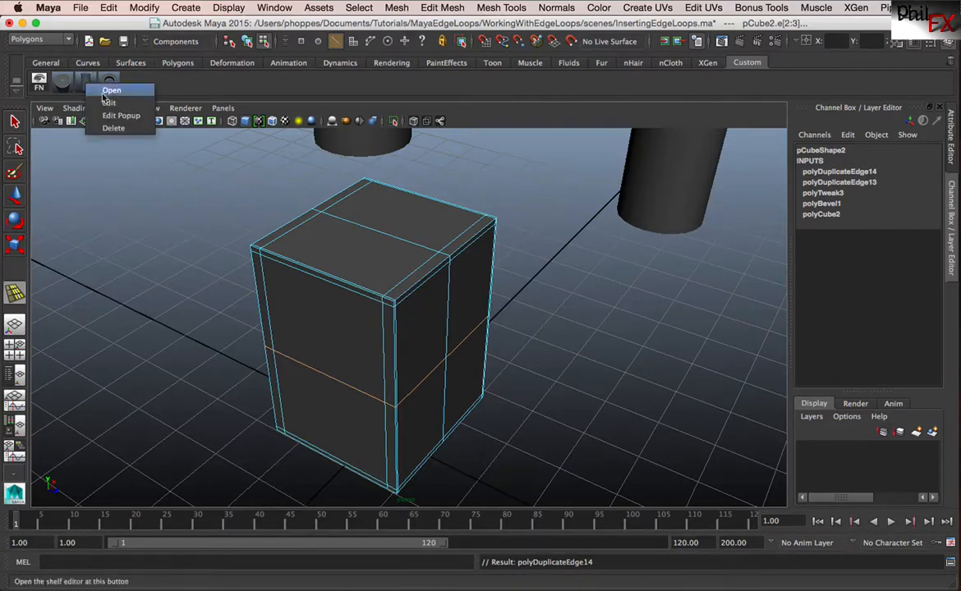
click(119, 115)
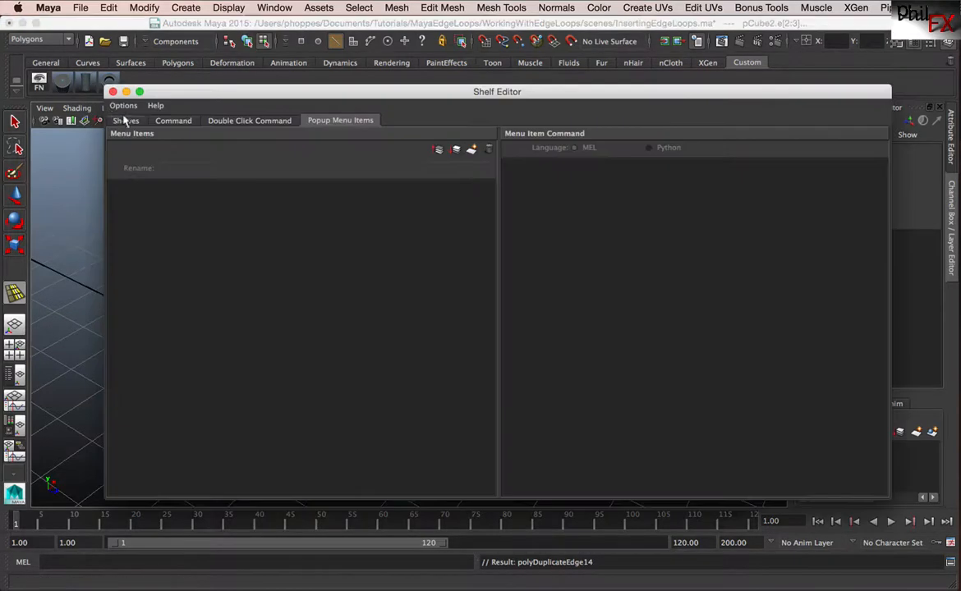
click(174, 120)
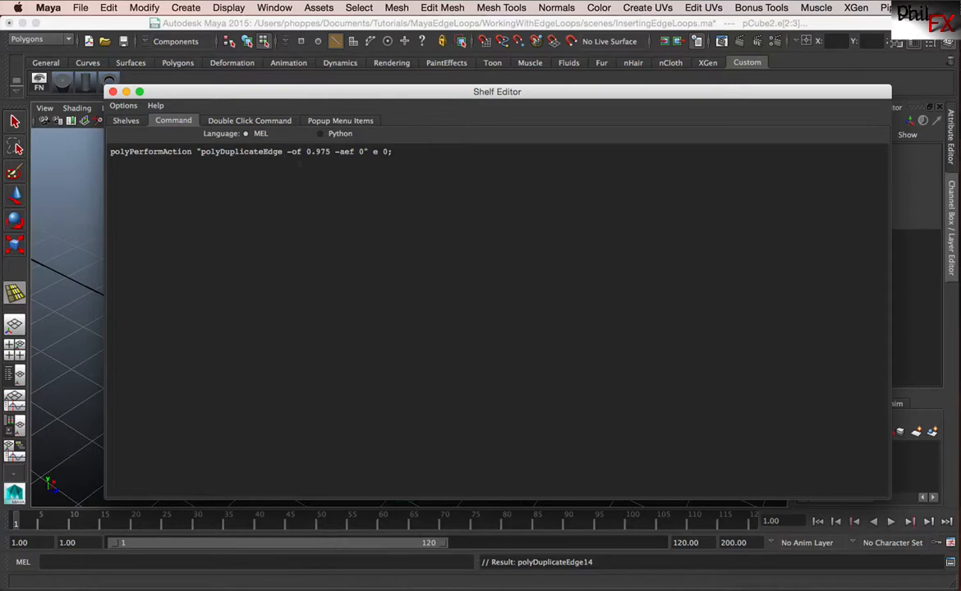
click(112, 91)
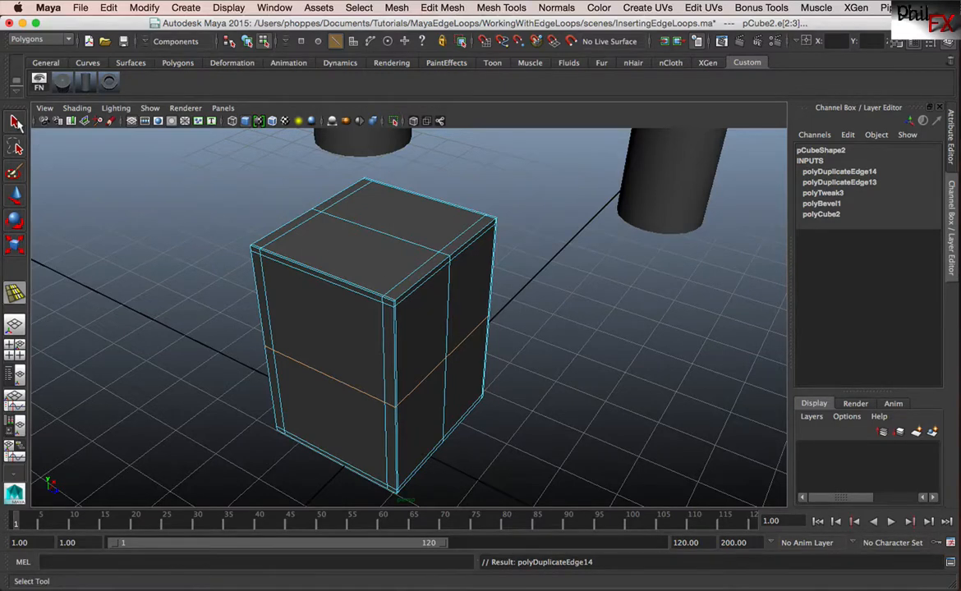
Return the cube to object mode and select the whole object with the Select Tool.
right_drag(395, 252, 449, 238)
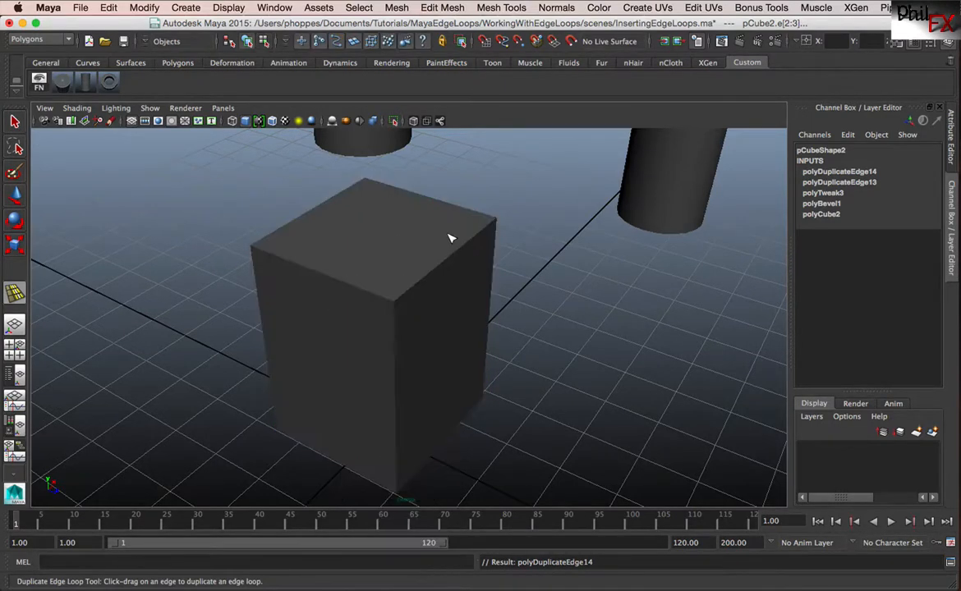
click(449, 238)
key(q)
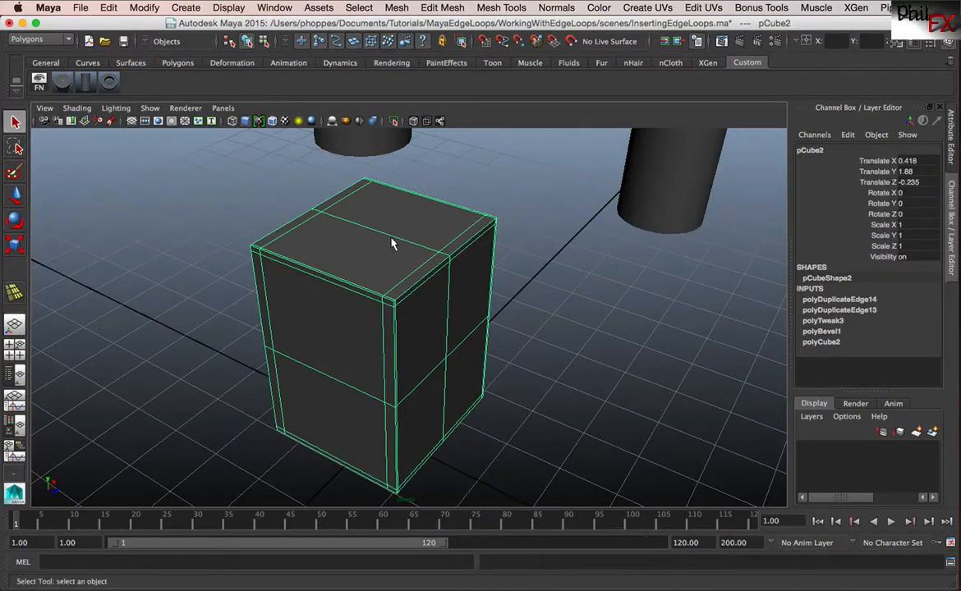
Show the cube in smooth mesh preview, examine its tightened edges at the front corner, and deselect it.
key(3)
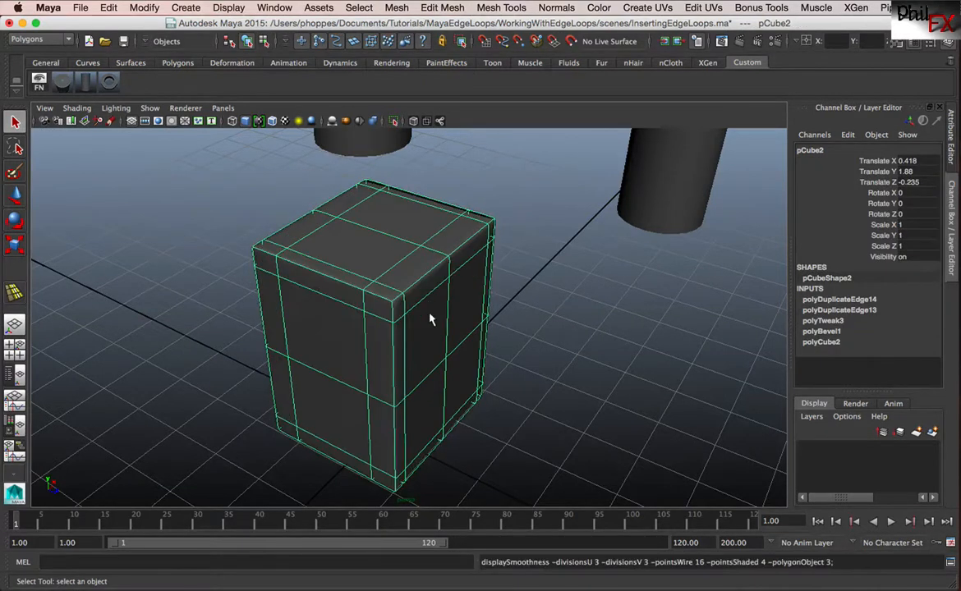
alt+drag(366, 358, 353, 345)
alt+right_drag(386, 344, 455, 303)
alt+drag(454, 306, 454, 310)
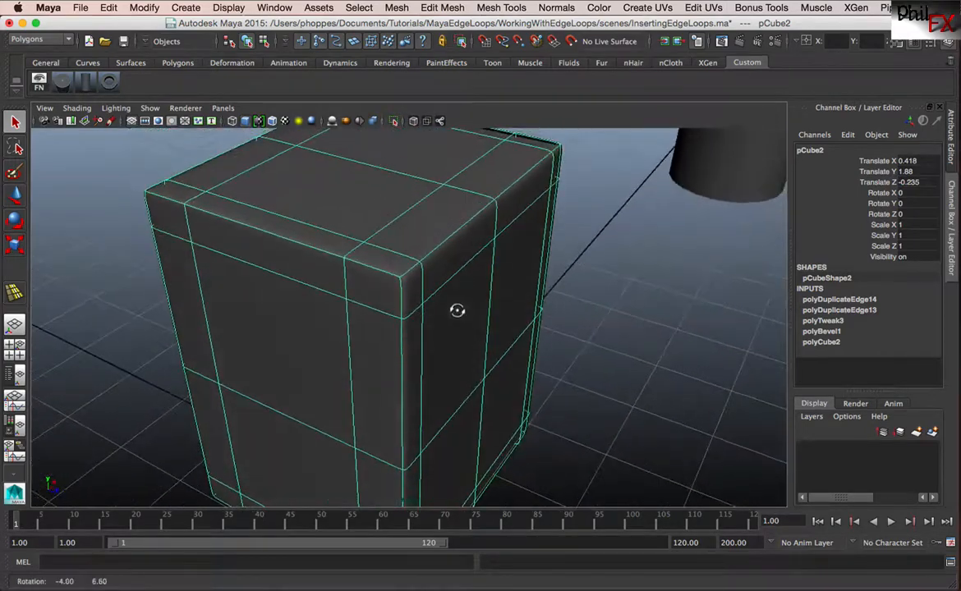
click(568, 215)
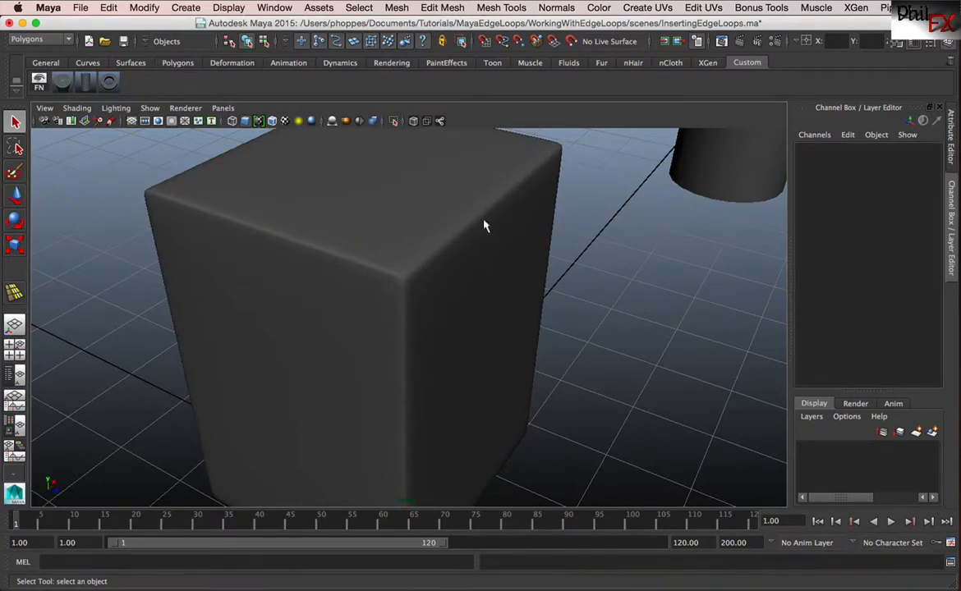
Select the cube and move it out of the way along the Z axis to about -9.33.
alt+drag(439, 302, 455, 349)
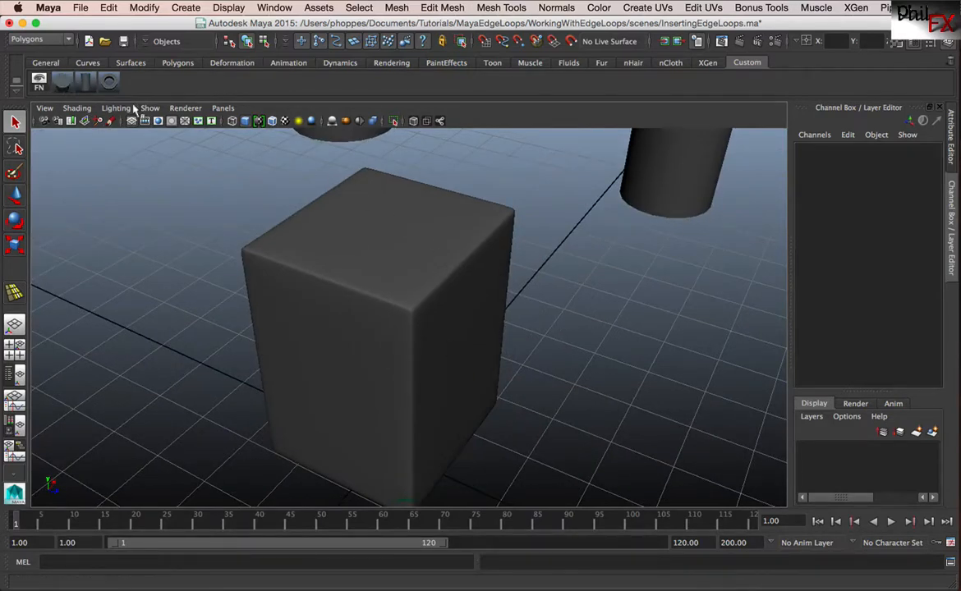
click(480, 295)
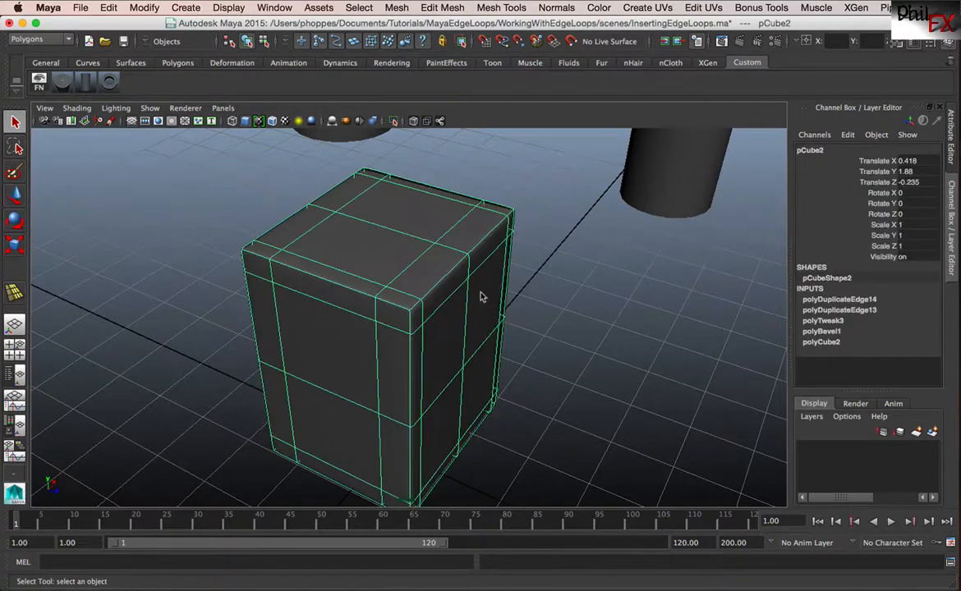
key(w)
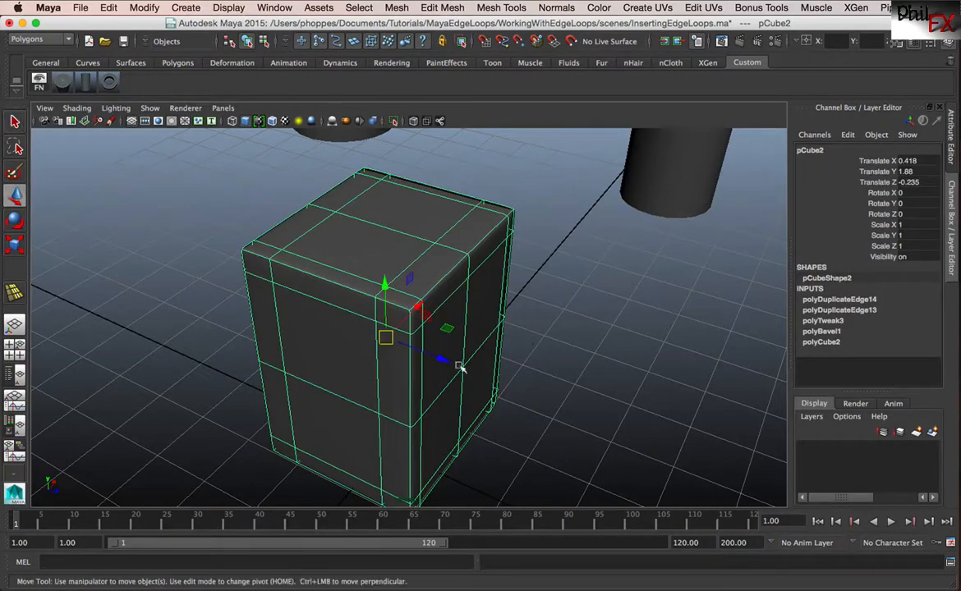
drag(457, 364, 41, 205)
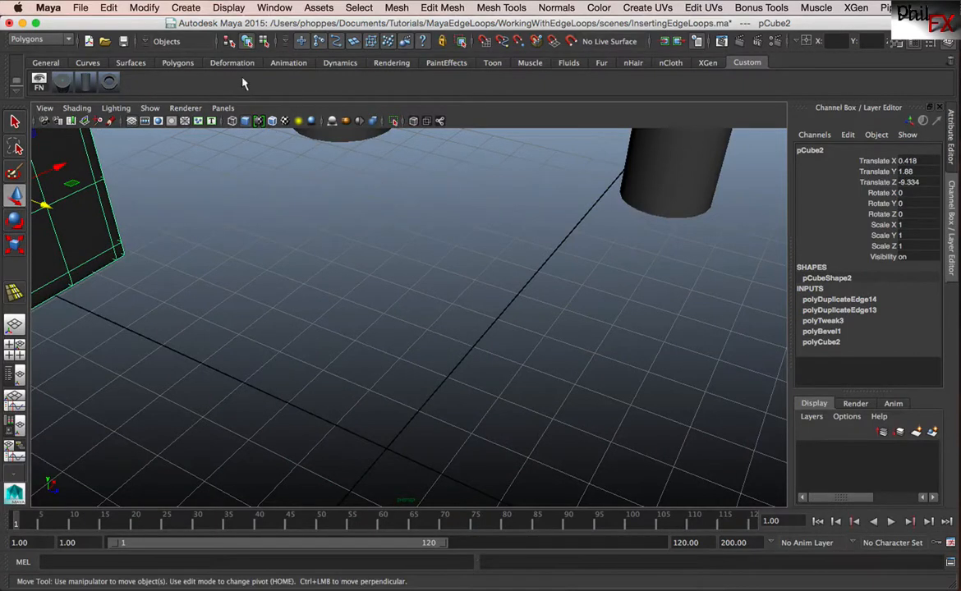
Create a tall, narrow polygon cylinder near the centre of the grid.
click(177, 63)
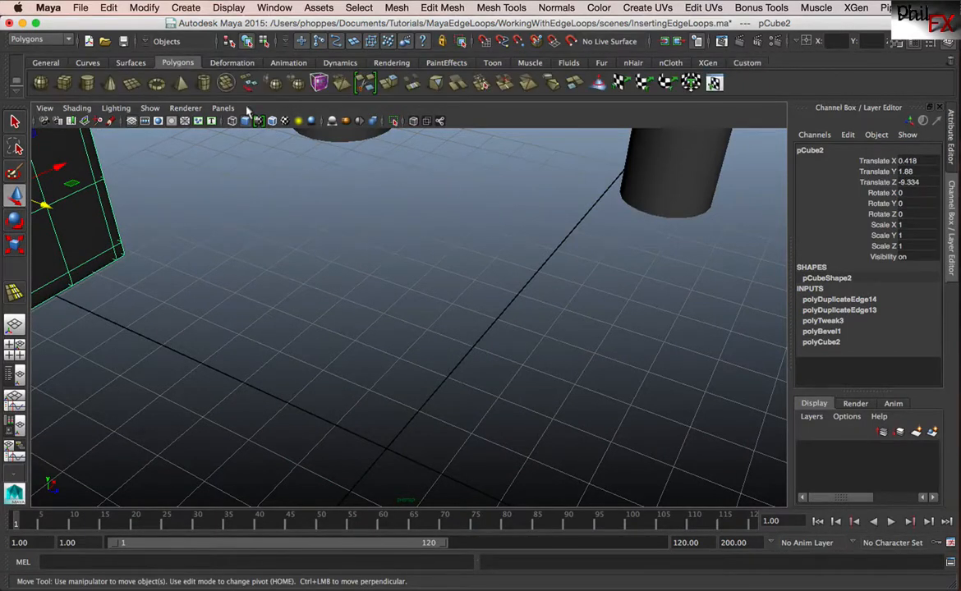
click(87, 82)
drag(422, 448, 487, 285)
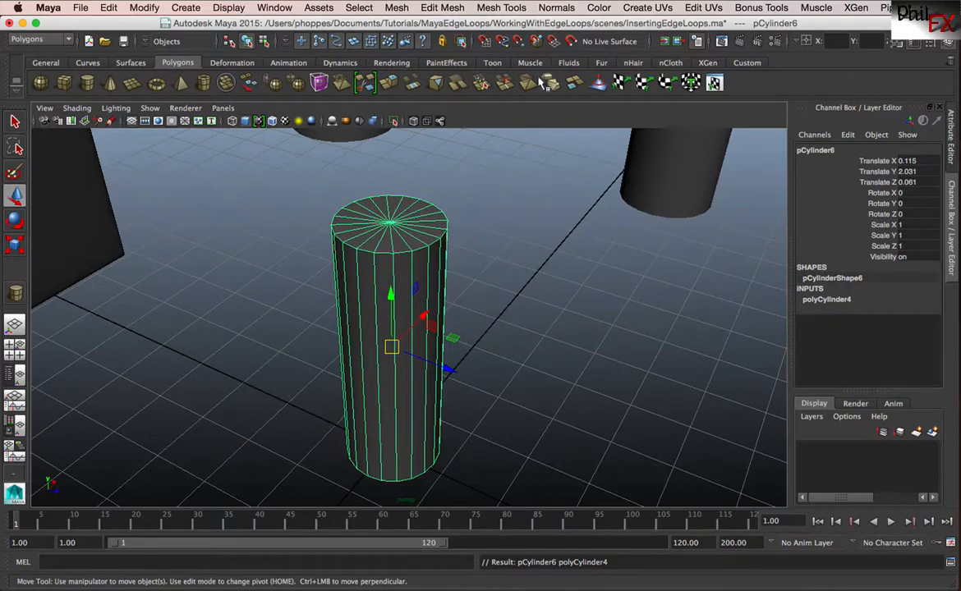
Set the Insert Edge Loop Tool to Multiple edge loops with one loop and Auto complete off.
click(501, 8)
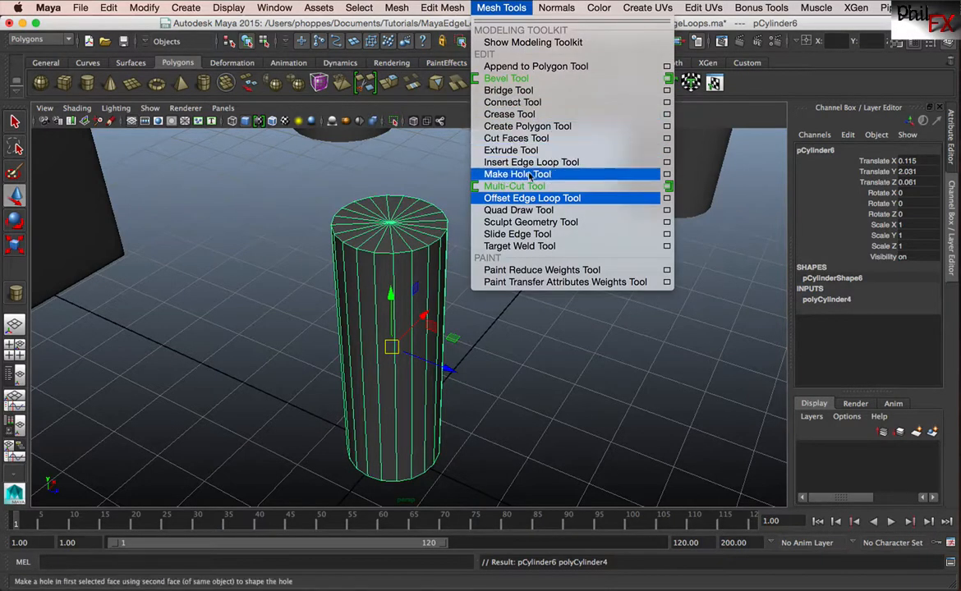
click(666, 161)
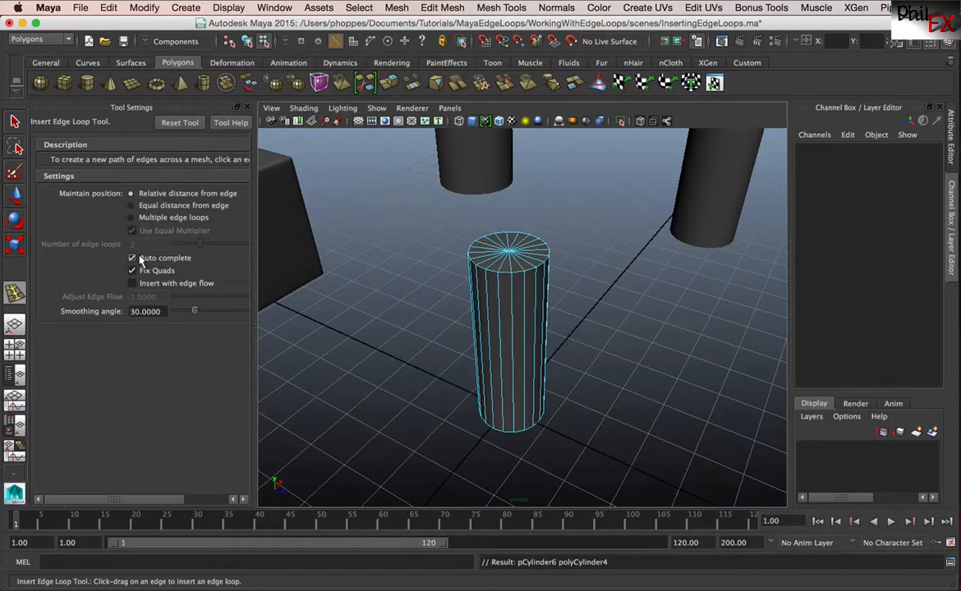
click(502, 263)
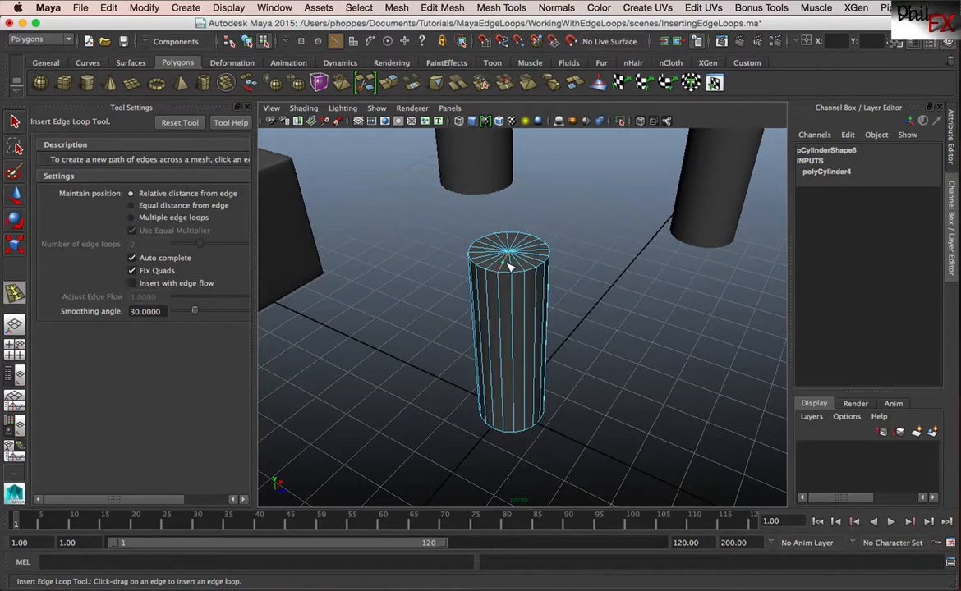
click(509, 265)
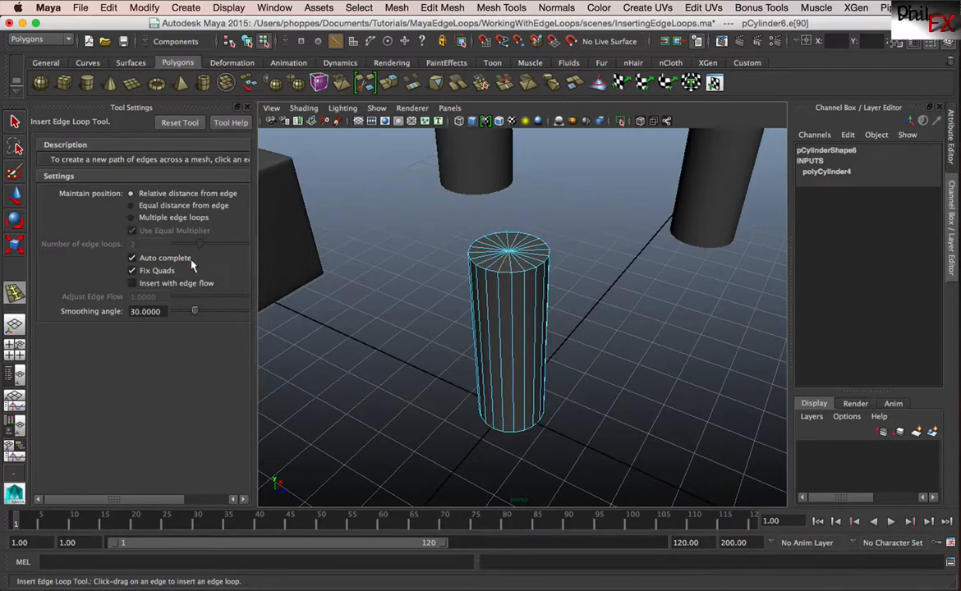
click(133, 258)
click(131, 217)
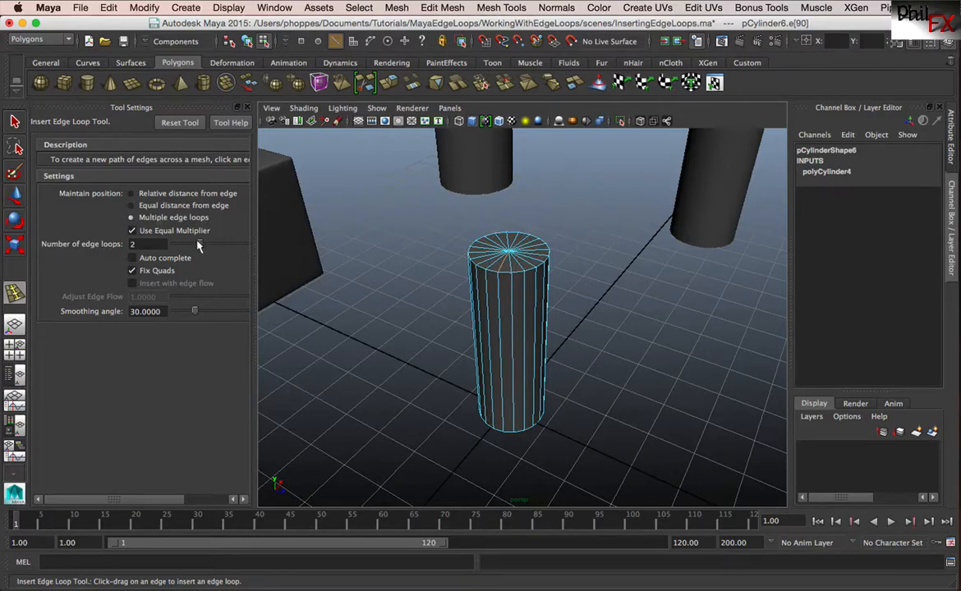
drag(197, 244, 185, 245)
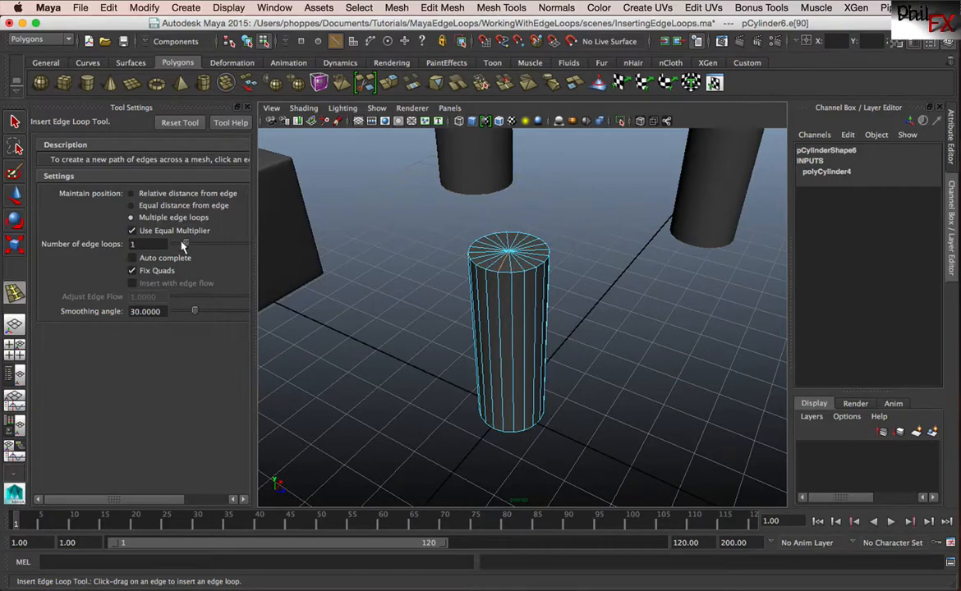
click(509, 261)
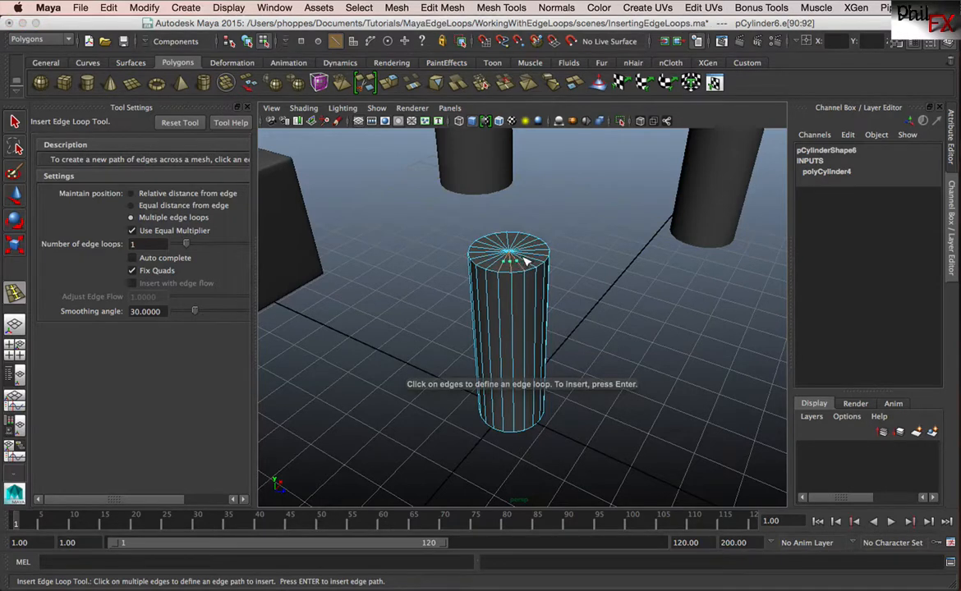
click(518, 264)
alt+drag(516, 268, 515, 289)
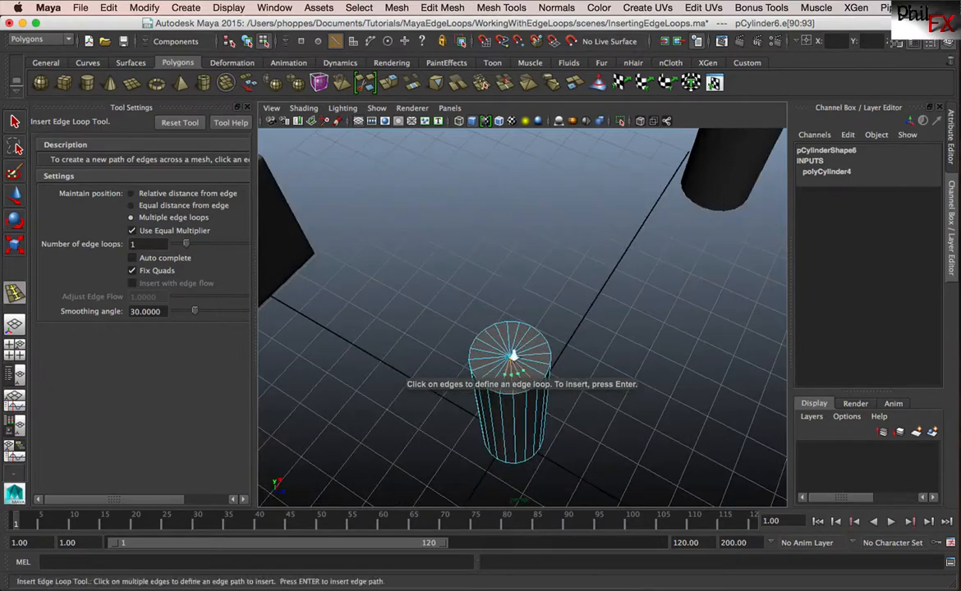
alt+right_drag(512, 355, 645, 320)
alt+middle_drag(536, 329, 536, 231)
alt+right_drag(536, 231, 532, 264)
alt+drag(531, 265, 538, 278)
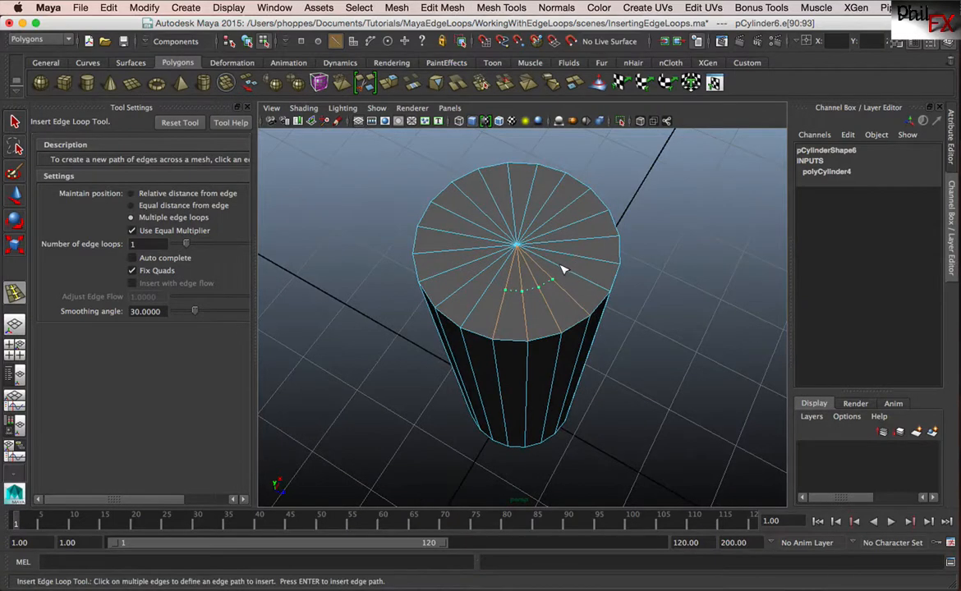
click(564, 261)
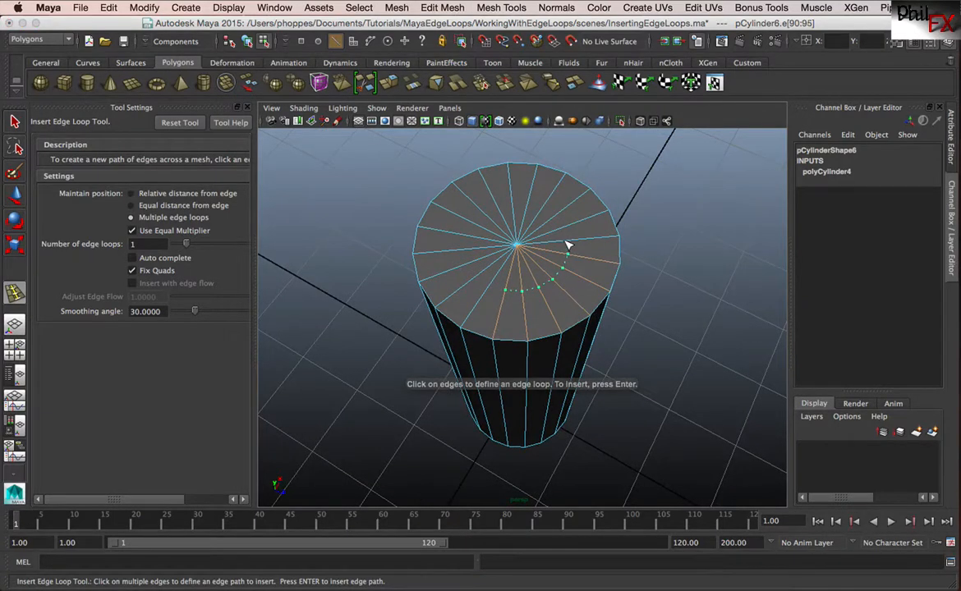
key(F8)
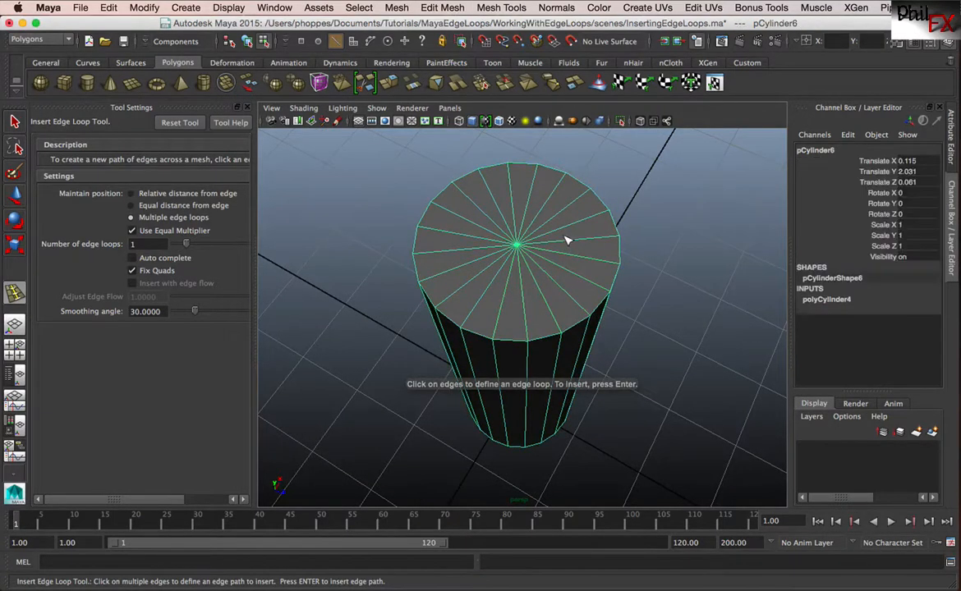
click(526, 292)
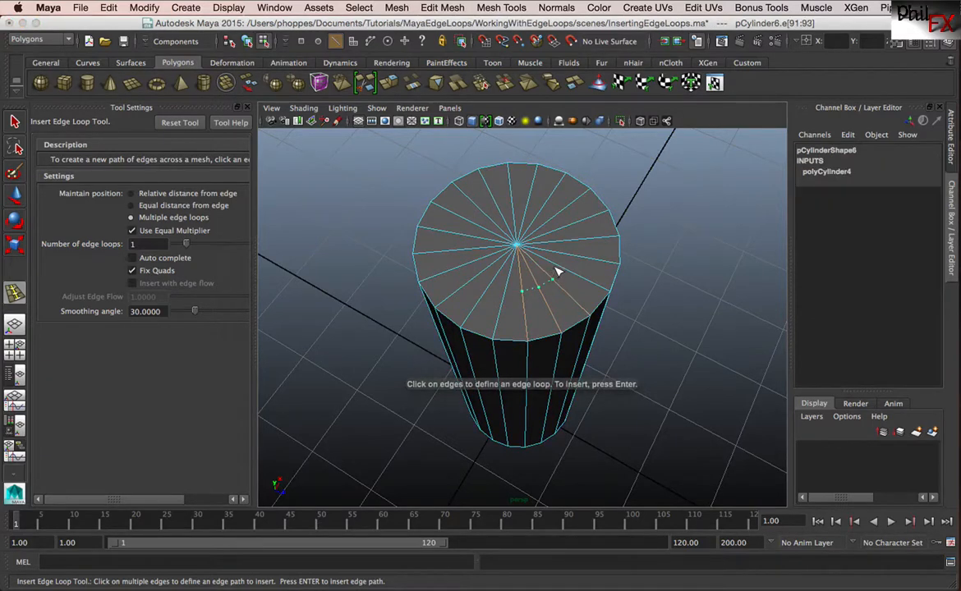
click(564, 268)
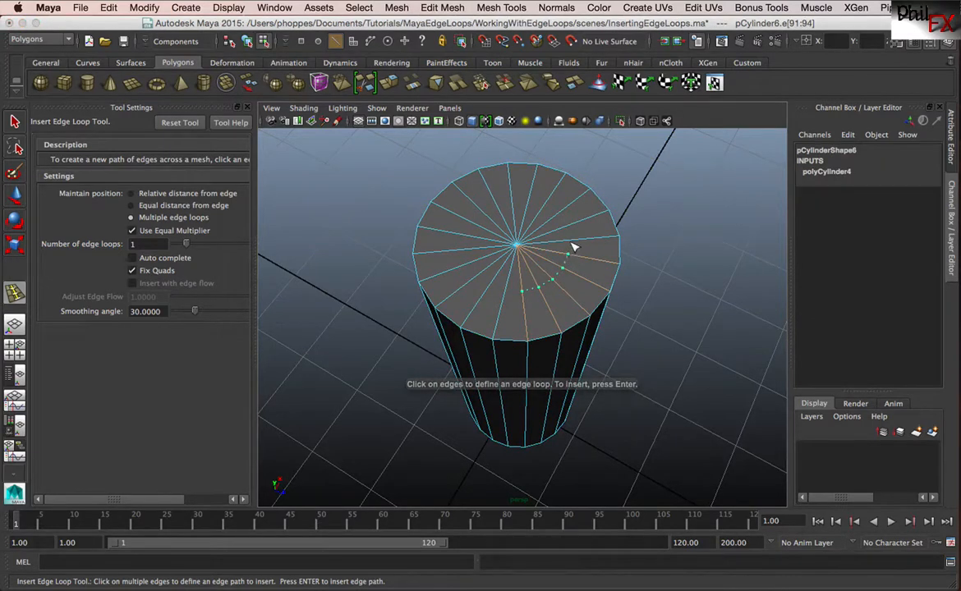
click(568, 243)
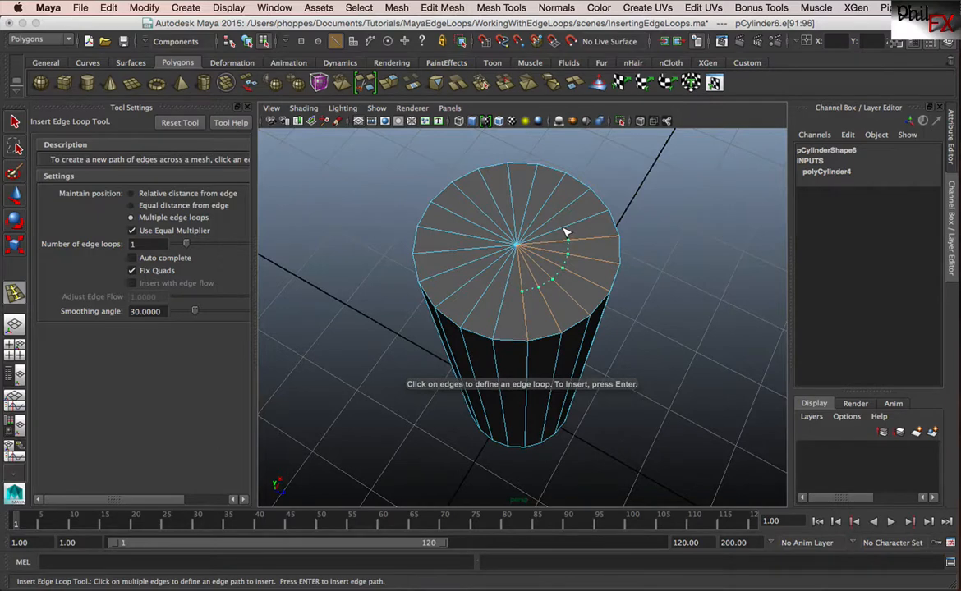
key(Return)
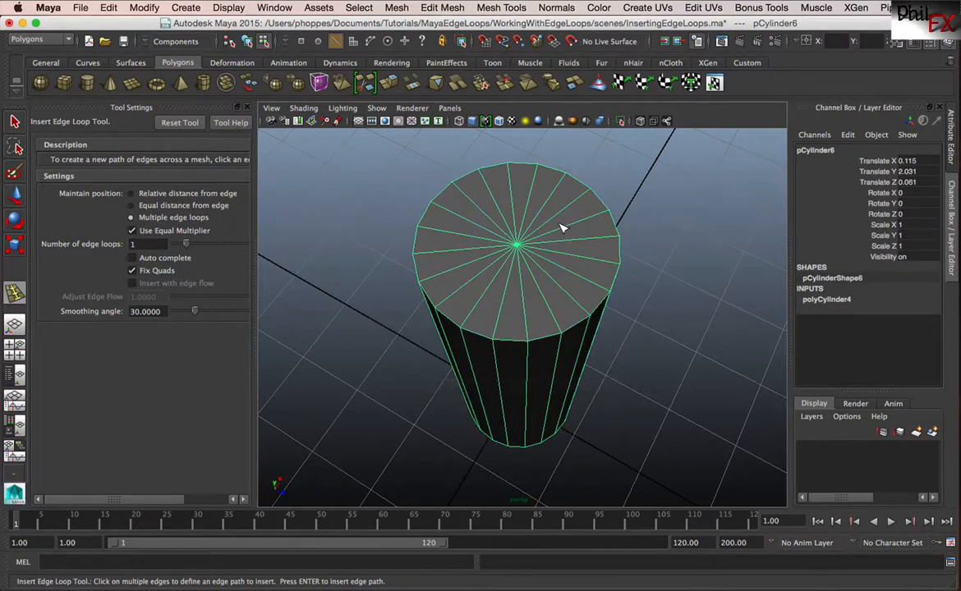
Insert a closed edge loop halfway along the radial edges of the cylinder's top cap by picking every spoke around it.
click(561, 226)
click(542, 210)
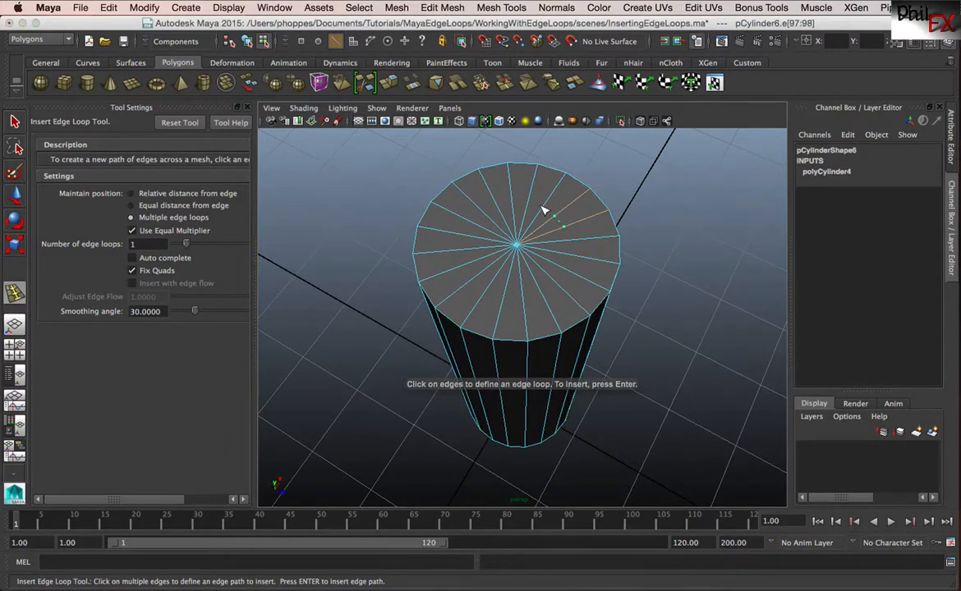
click(524, 206)
click(515, 203)
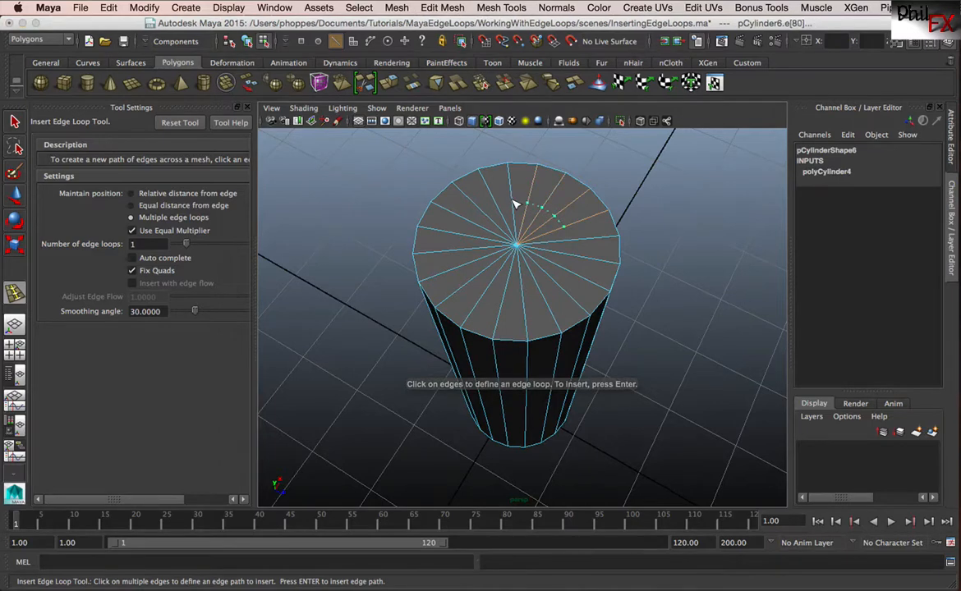
click(509, 202)
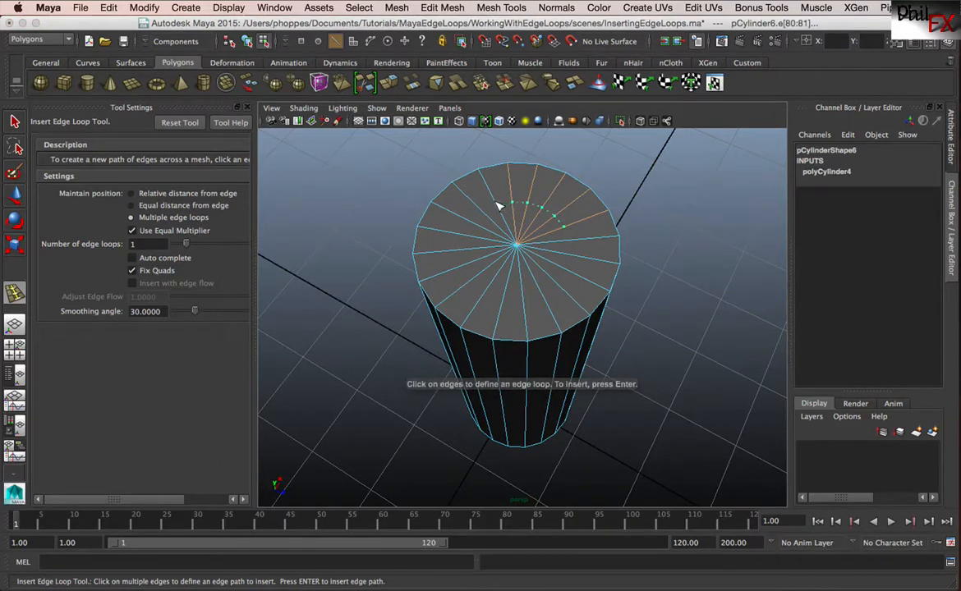
click(489, 211)
click(474, 218)
click(468, 231)
click(467, 239)
click(464, 258)
click(472, 269)
click(481, 282)
click(492, 290)
click(509, 292)
click(522, 289)
click(548, 285)
click(553, 280)
click(563, 266)
click(568, 253)
click(568, 244)
click(567, 241)
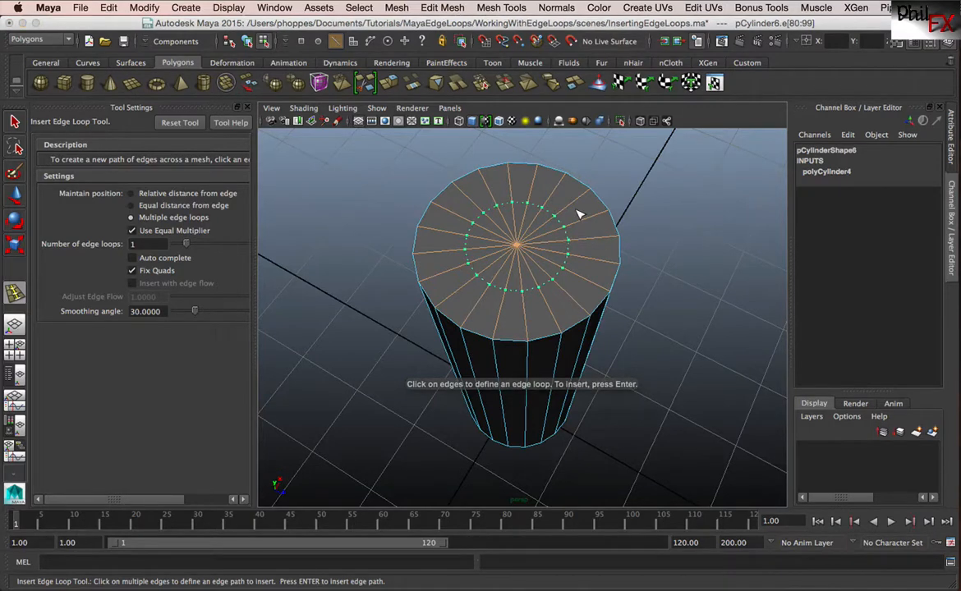
key(Return)
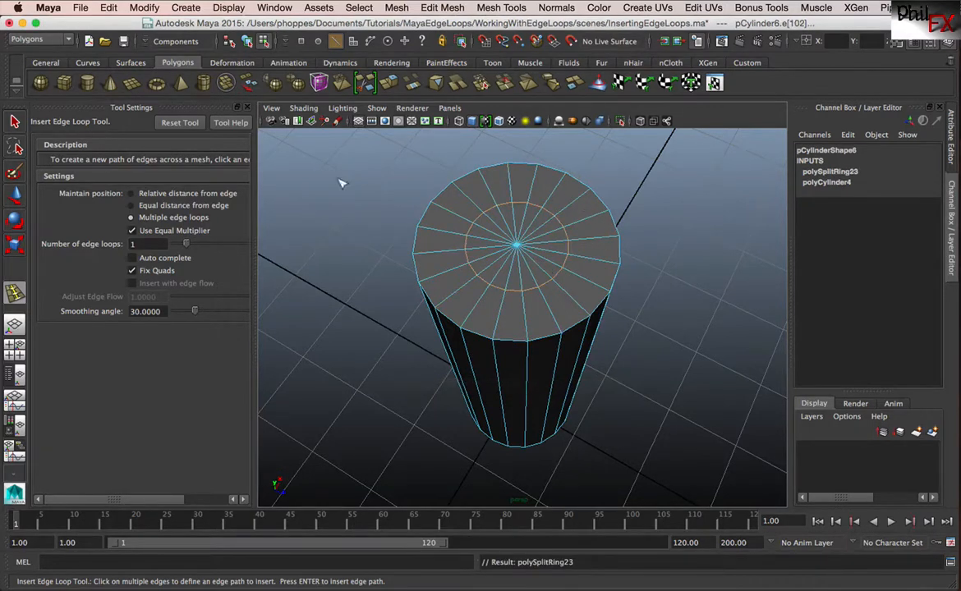
Switch to the Select Tool, close the tool settings, and view the whole cylinder with its new cap loop.
click(14, 121)
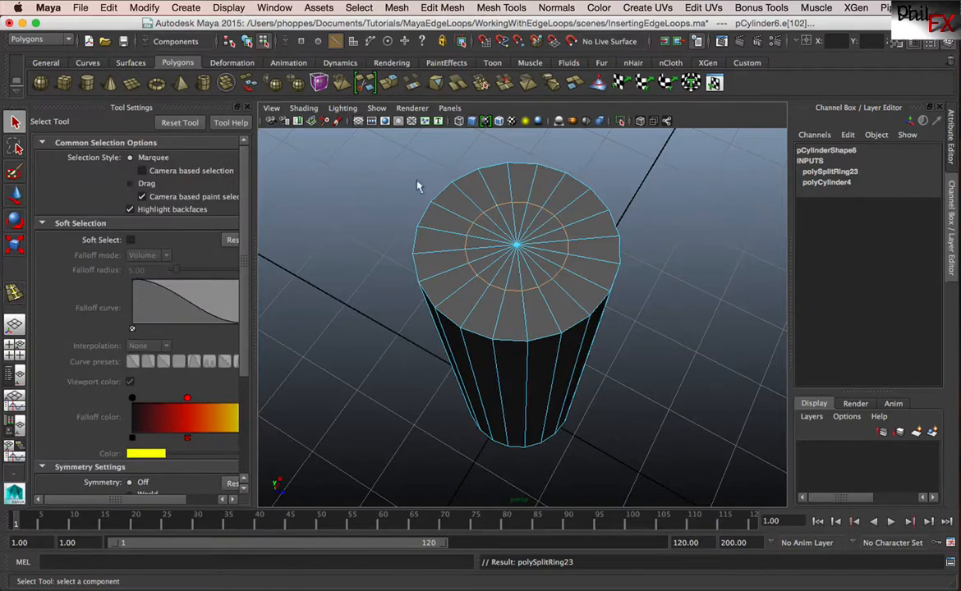
click(246, 108)
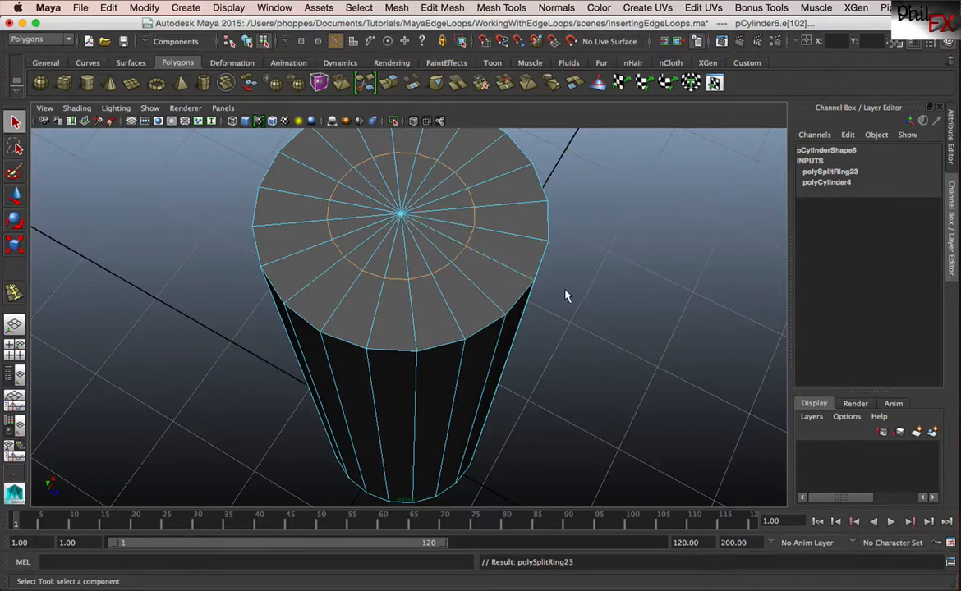
alt+right_drag(566, 293, 444, 310)
alt+drag(444, 310, 446, 301)
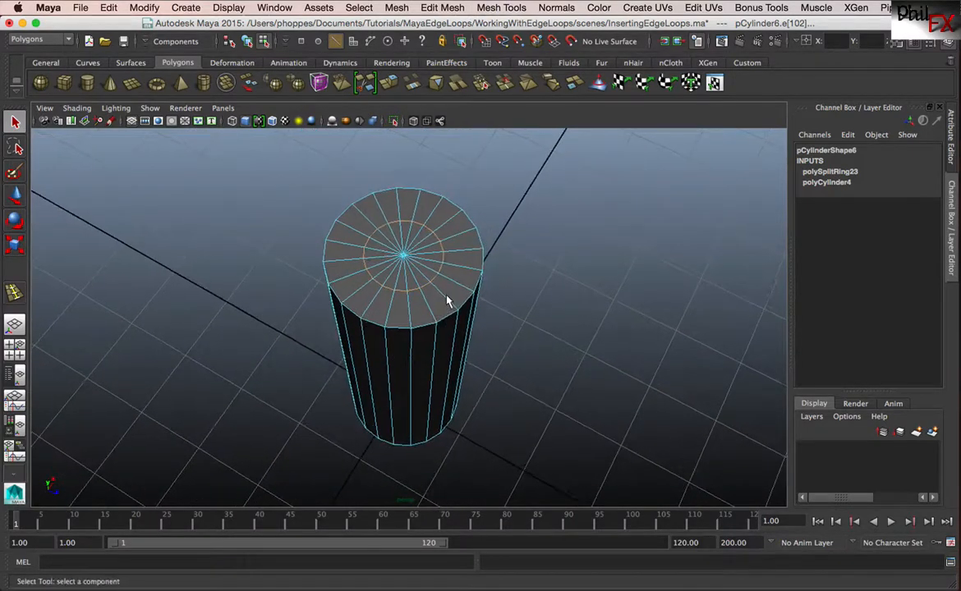
alt+middle_drag(446, 301, 449, 331)
alt+drag(449, 332, 440, 317)
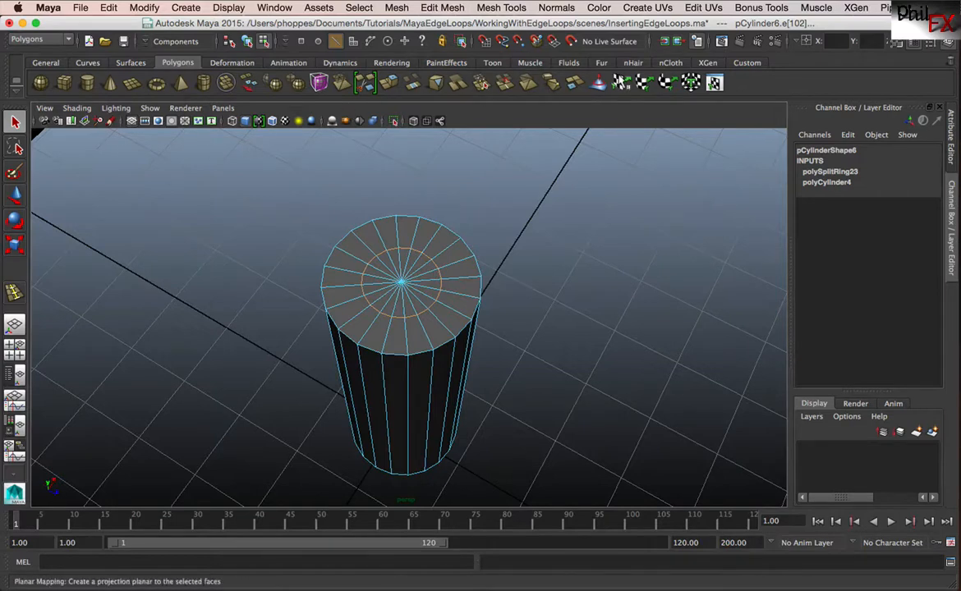
Try the custom 0.975 edge loop offset on the cap's inner loop, inspect it at the rim, and undo the offset.
click(746, 62)
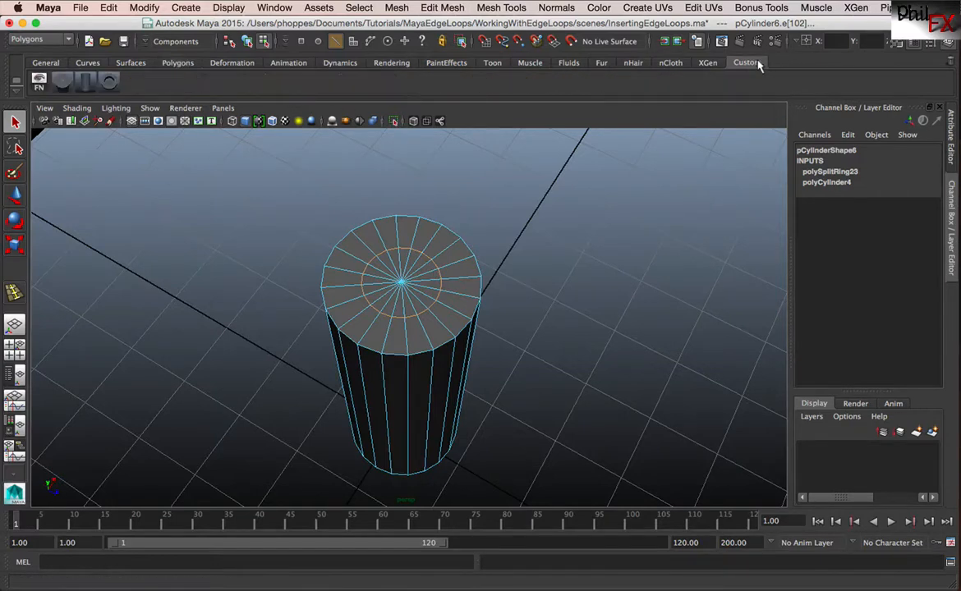
click(83, 82)
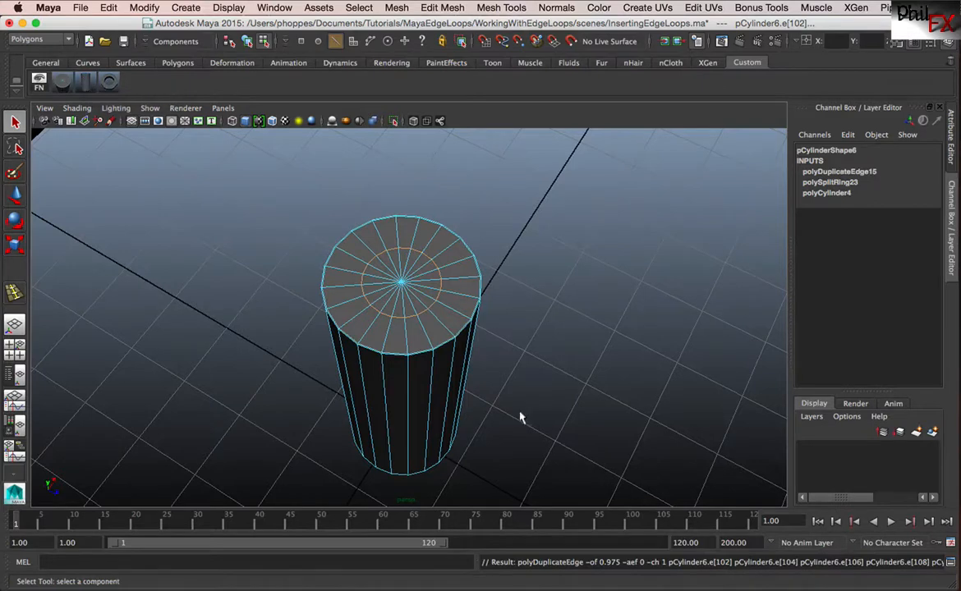
alt+right_drag(404, 386, 569, 379)
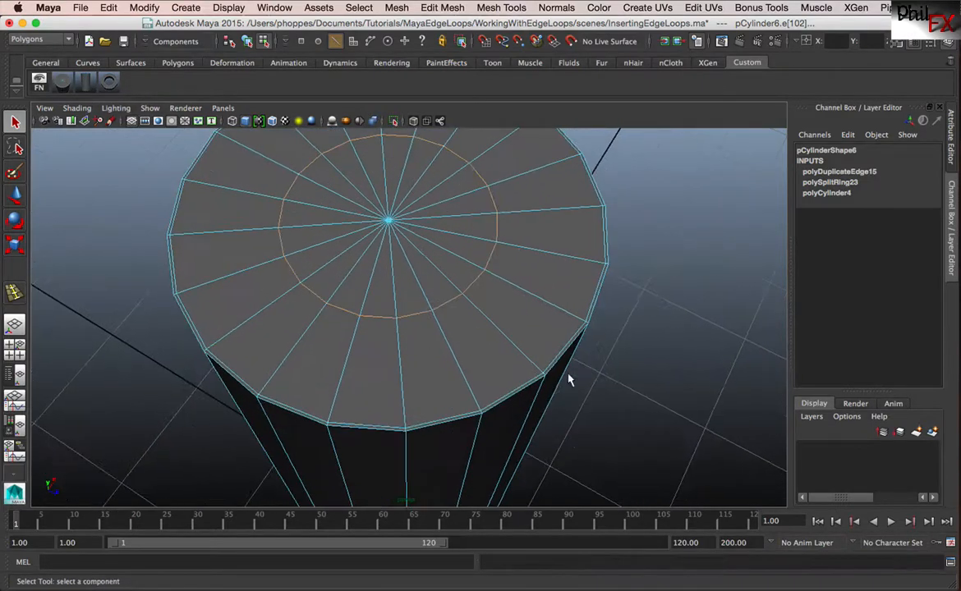
alt+drag(558, 382, 528, 377)
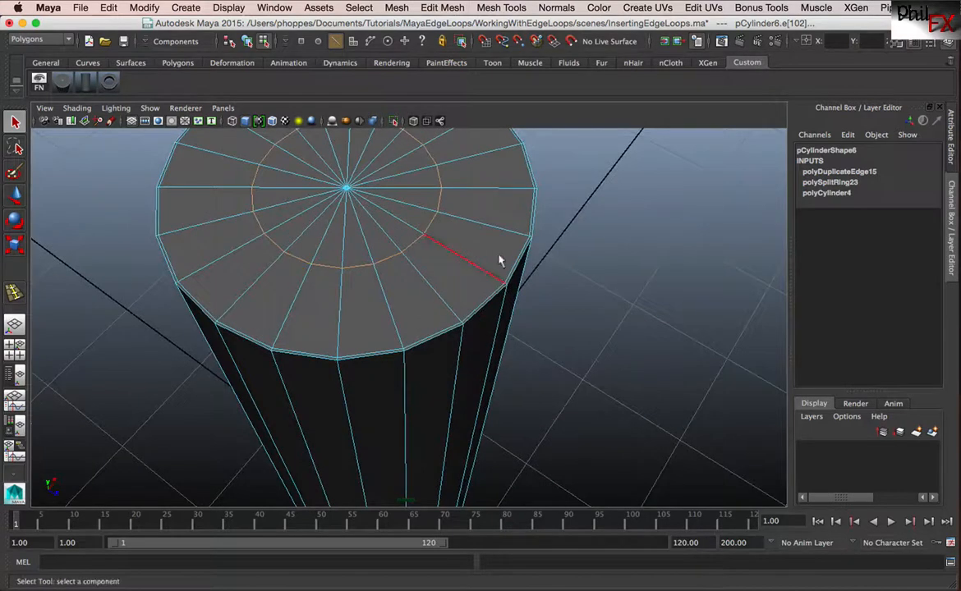
key(ctrl+z)
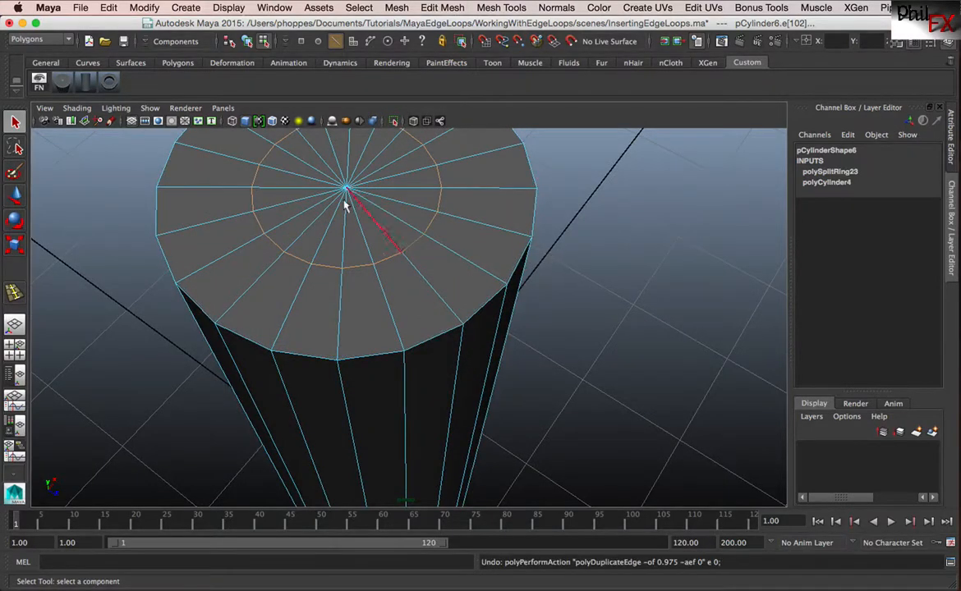
Bevel the cap's inner edge loop out to the cylinder's rim with the custom 0.95-fraction, two-segment bevel command, and inspect the rim.
click(63, 81)
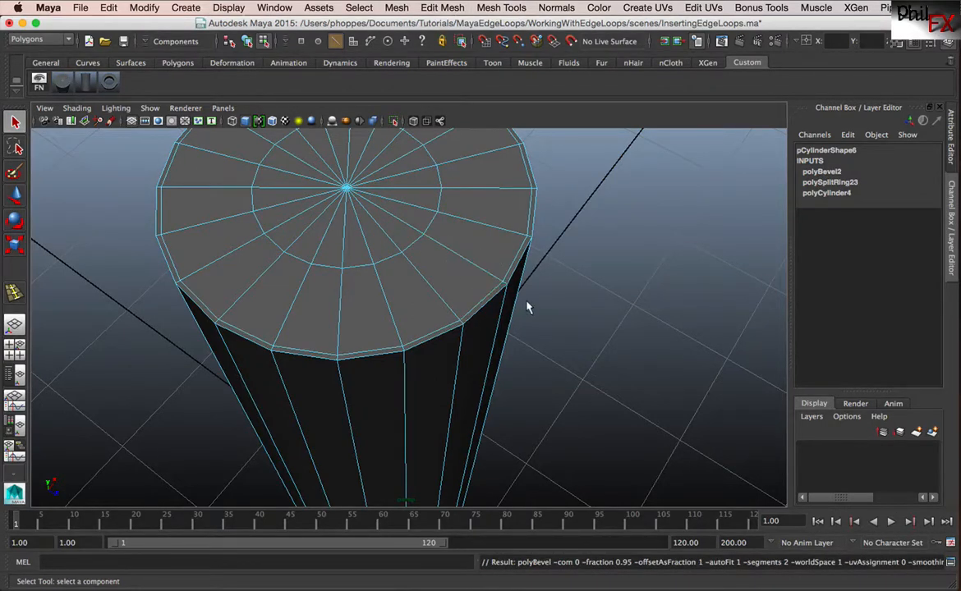
alt+right_drag(527, 306, 450, 313)
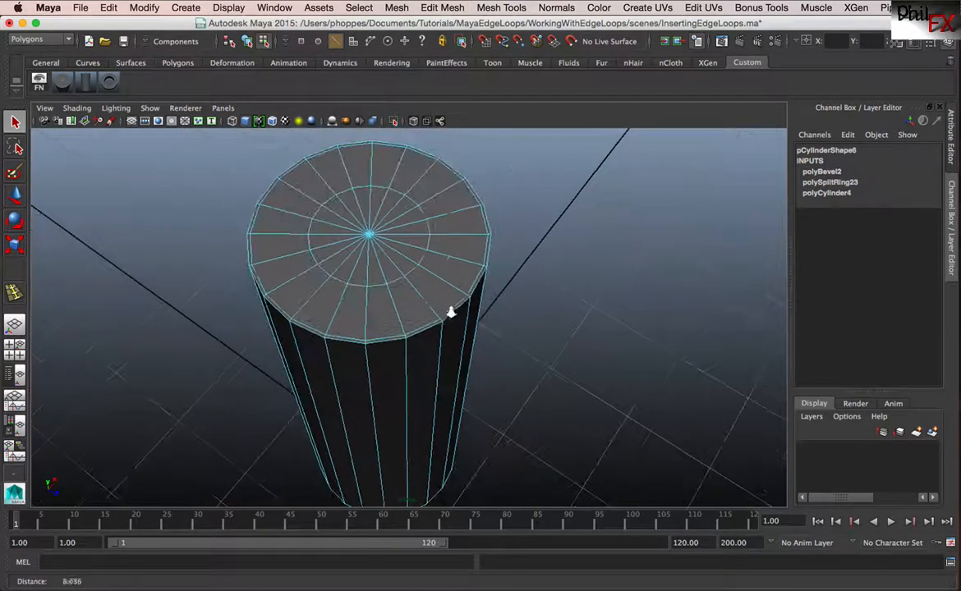
click(85, 86)
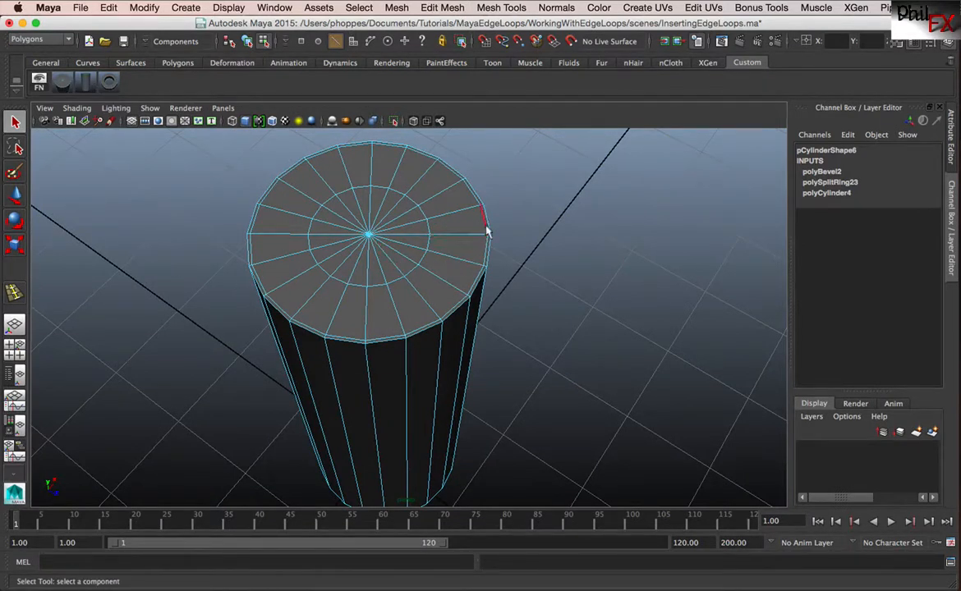
scroll(431, 283, up, 5)
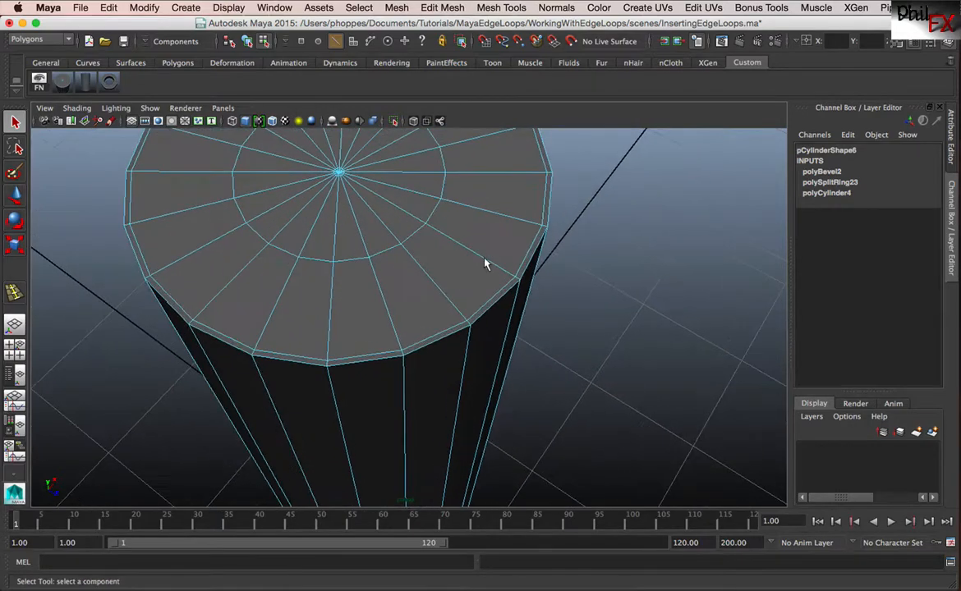
alt+right_drag(519, 299, 397, 340)
alt+drag(397, 341, 421, 323)
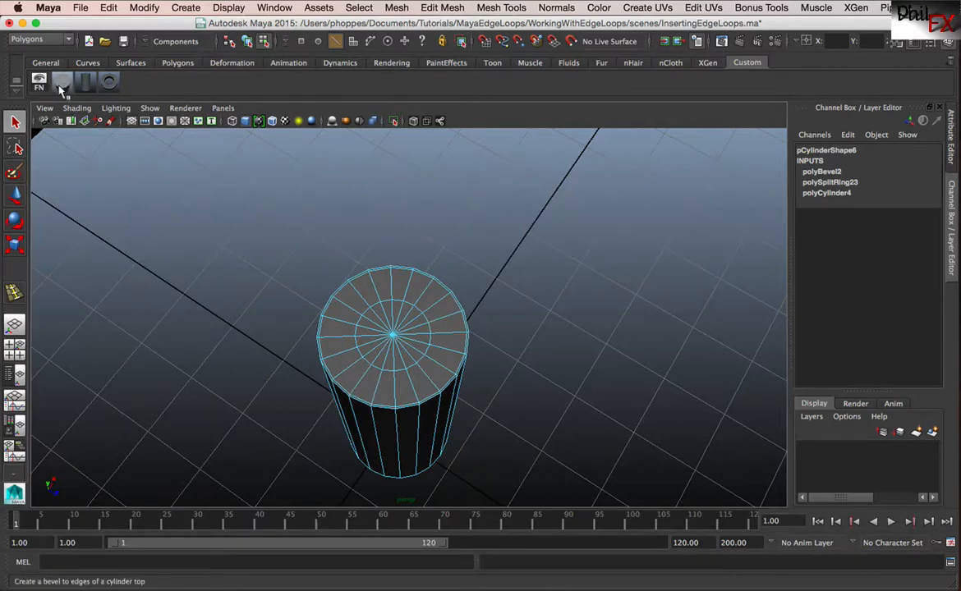
alt+right_drag(396, 358, 549, 393)
alt+drag(549, 392, 545, 386)
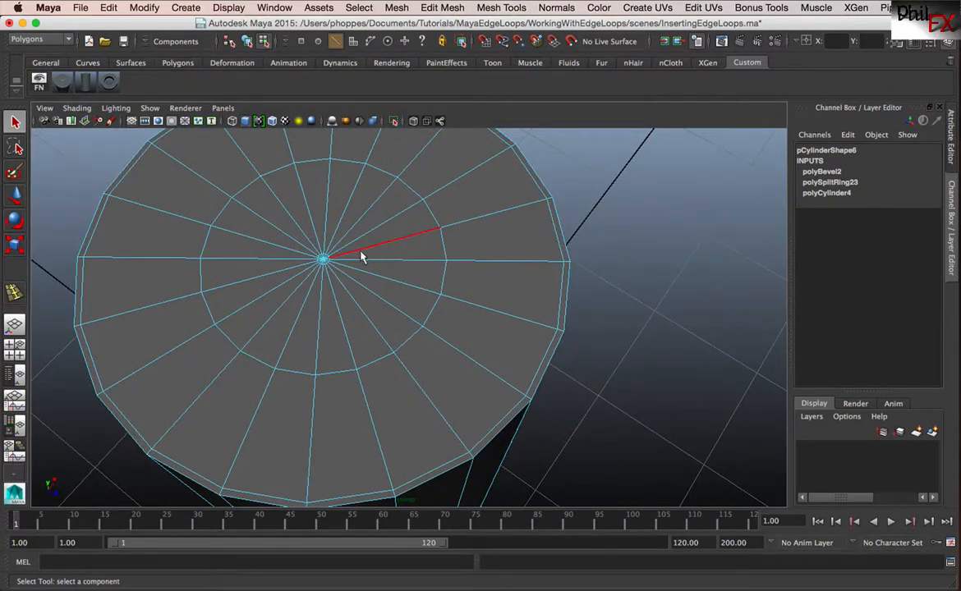
alt+right_drag(548, 320, 517, 349)
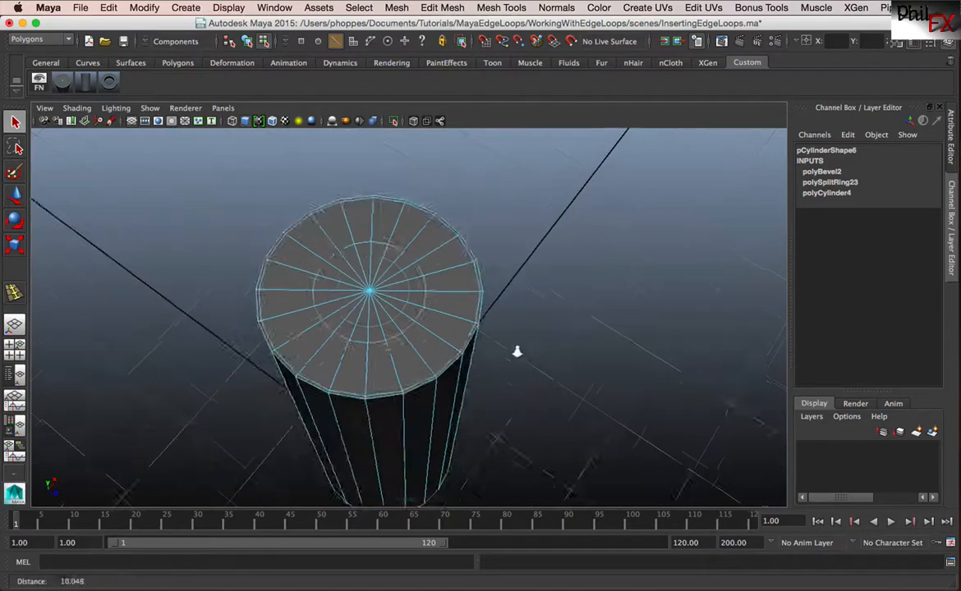
alt+drag(516, 349, 467, 386)
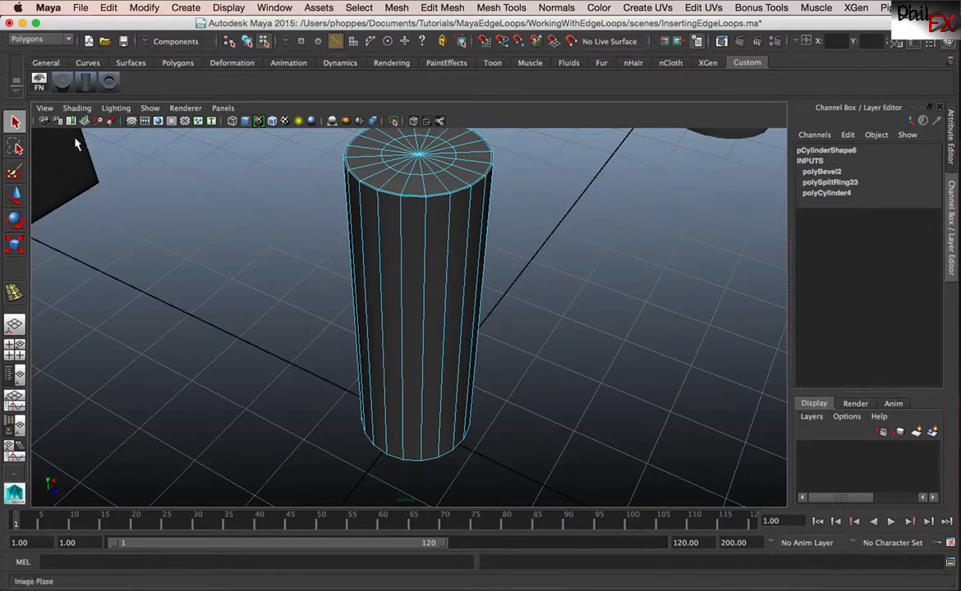
Insert one edge loop halfway up the cylinder's side using Multiple edge loops with Auto complete on, and return to the Select Tool.
click(516, 8)
click(602, 160)
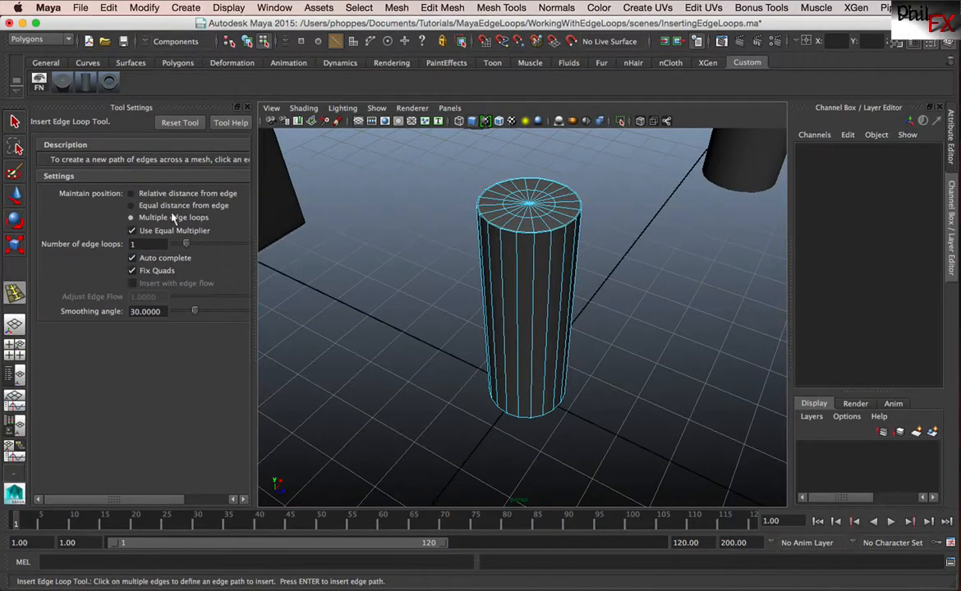
drag(502, 321, 507, 323)
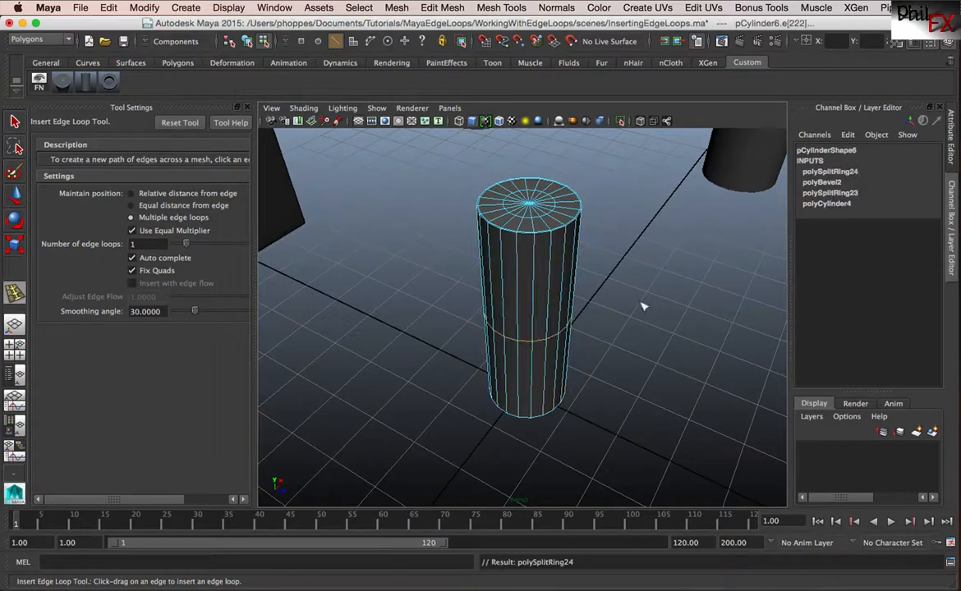
click(244, 108)
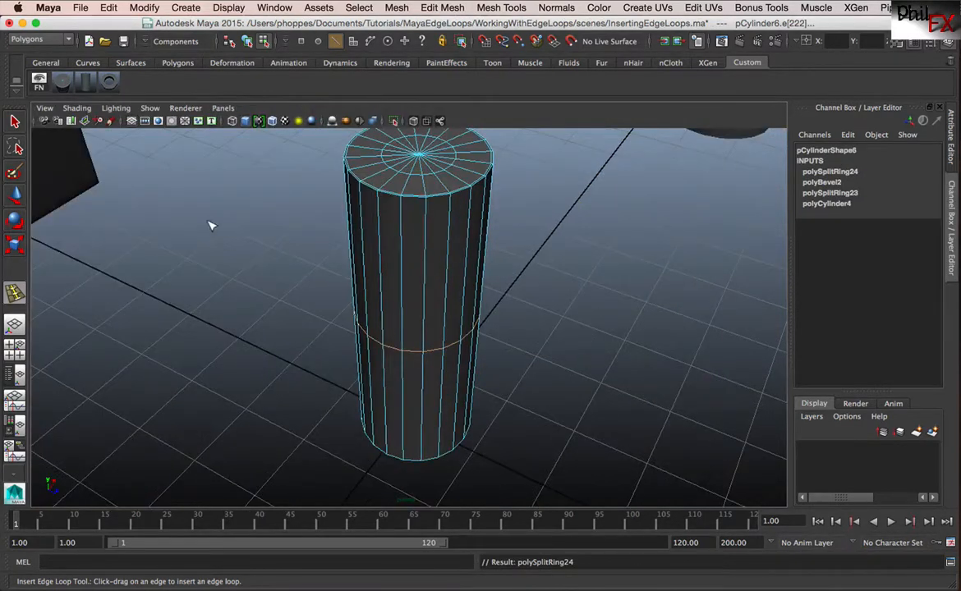
click(14, 123)
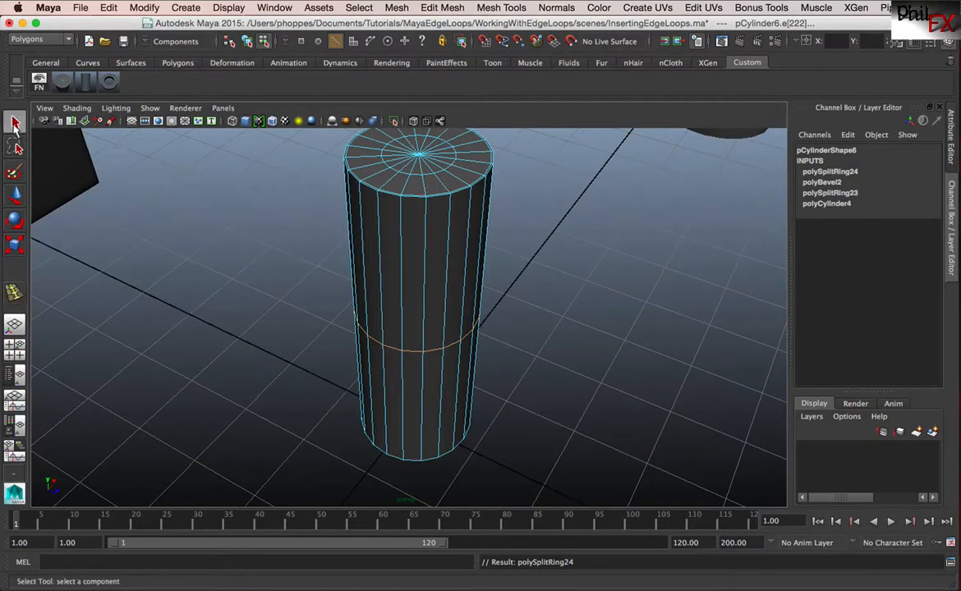
Offset the side's middle edge loop towards both ends of the cylinder with the custom 0.975 edge loop offset command.
click(91, 81)
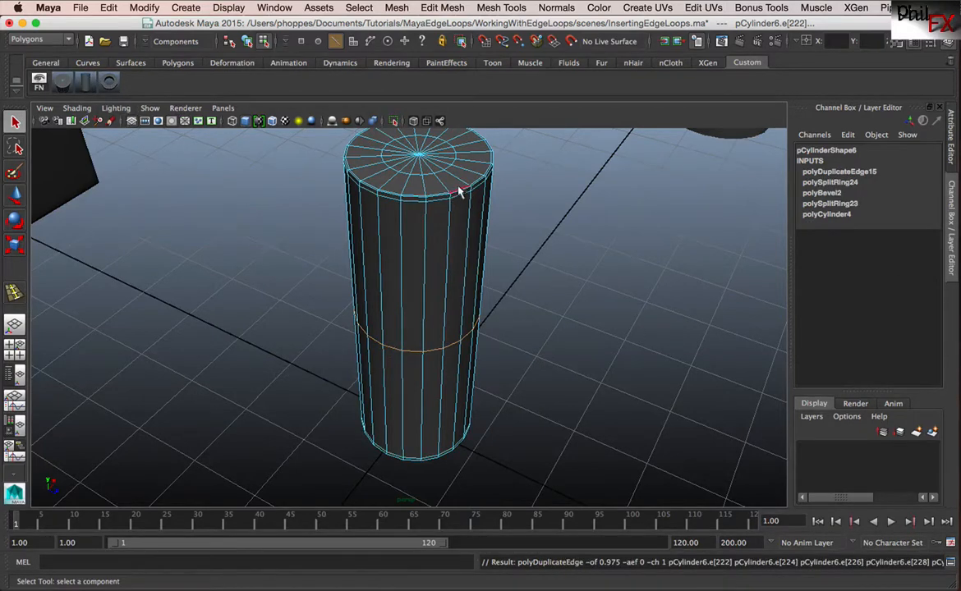
alt+drag(427, 291, 422, 285)
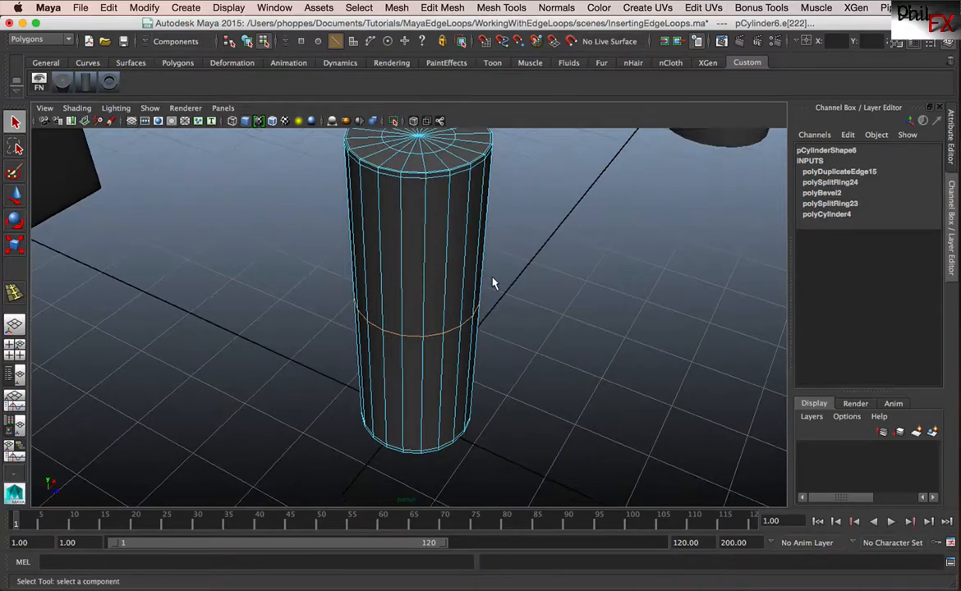
alt+right_drag(493, 278, 403, 288)
alt+middle_drag(465, 244, 377, 304)
Show the cylinder in smooth preview and return to object mode, deselecting it to inspect its top rim.
key(3)
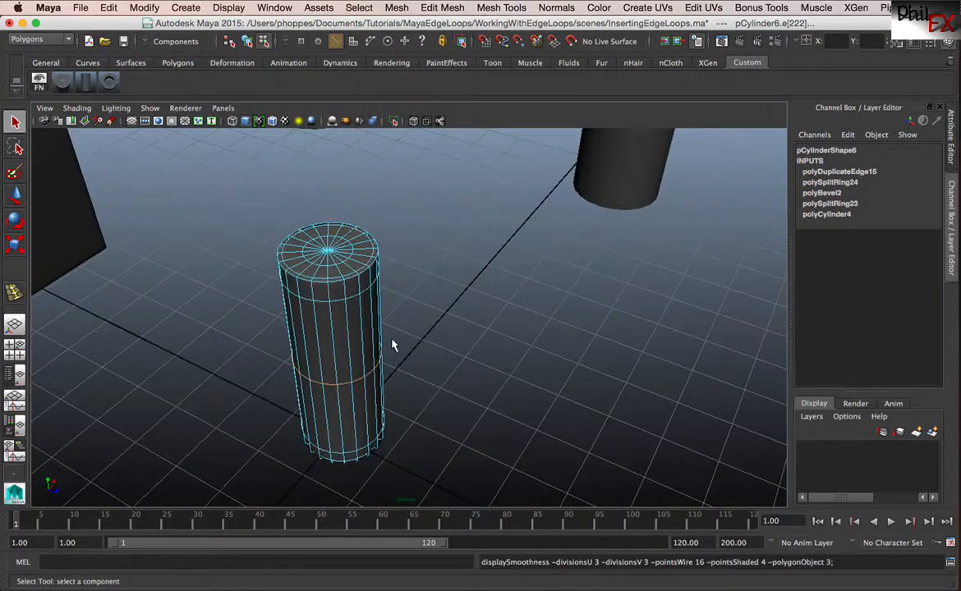
click(407, 300)
right_drag(364, 297, 421, 281)
click(367, 304)
alt+right_drag(344, 360, 463, 330)
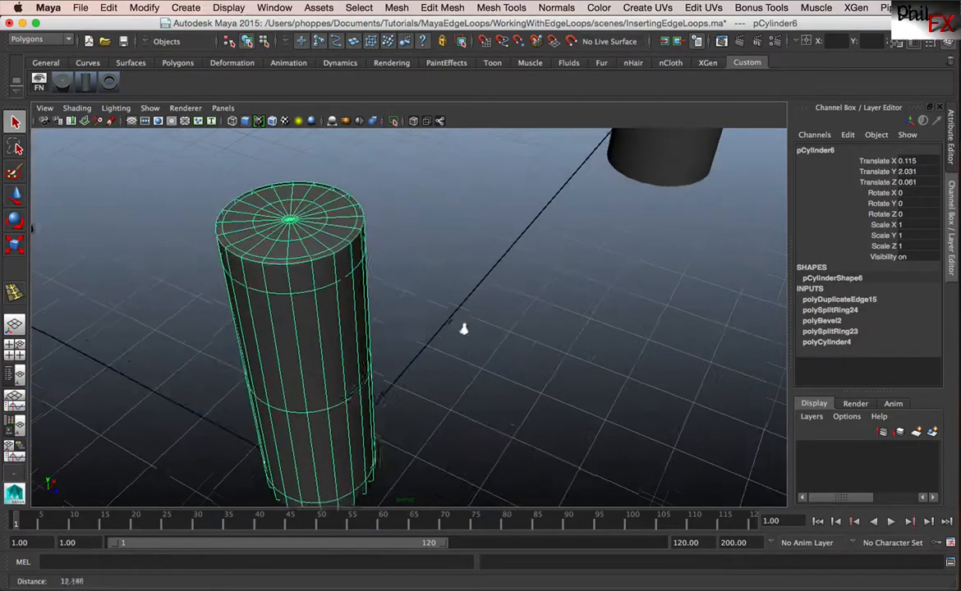
mouse_move(331, 309)
alt+mouse_down()
mouse_move(356, 308)
mouse_move(348, 308)
alt+mouse_up()
alt+right_drag(348, 309, 450, 279)
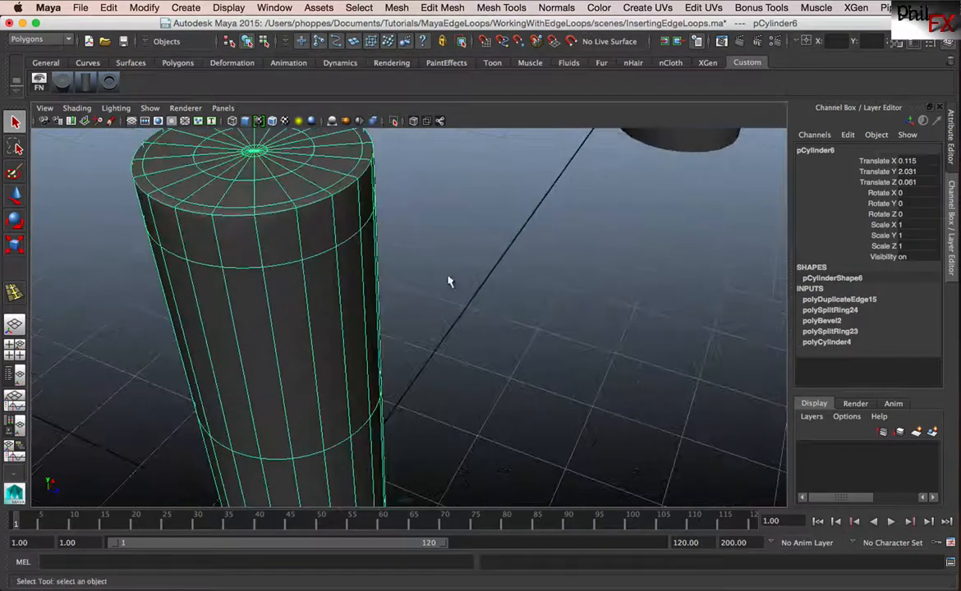
click(495, 234)
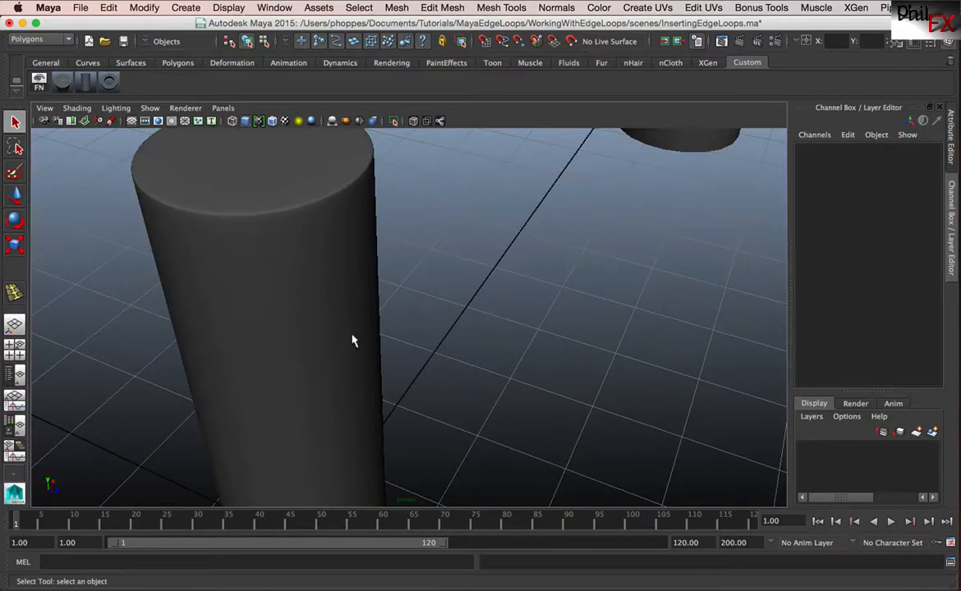
Examine the smoothed cylinder from several angles alongside the cube and the other shapes in the scene.
alt+drag(353, 340, 341, 356)
alt+right_drag(341, 357, 308, 378)
alt+drag(308, 379, 414, 408)
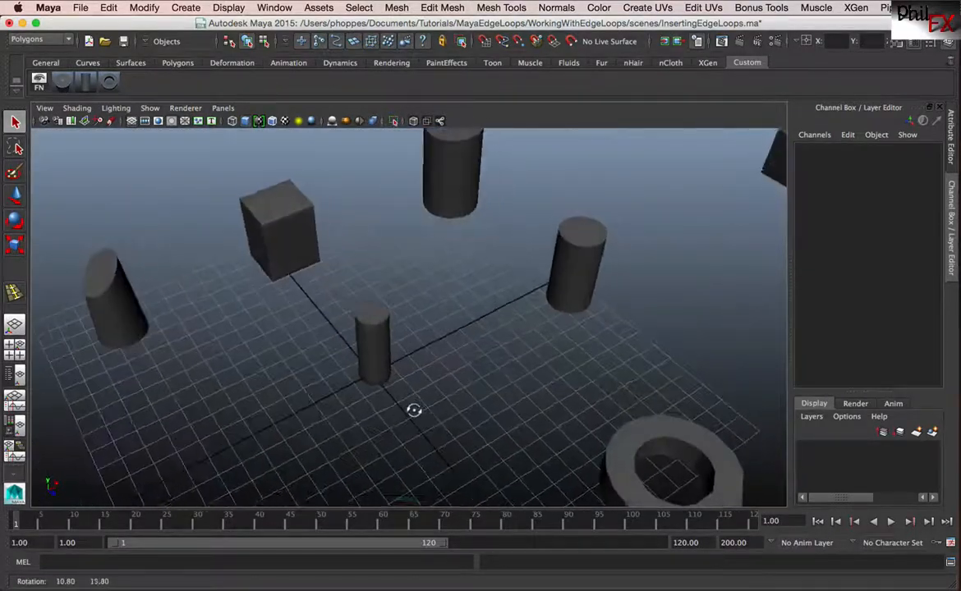
scroll(452, 390, up, 3)
alt+right_drag(422, 389, 470, 384)
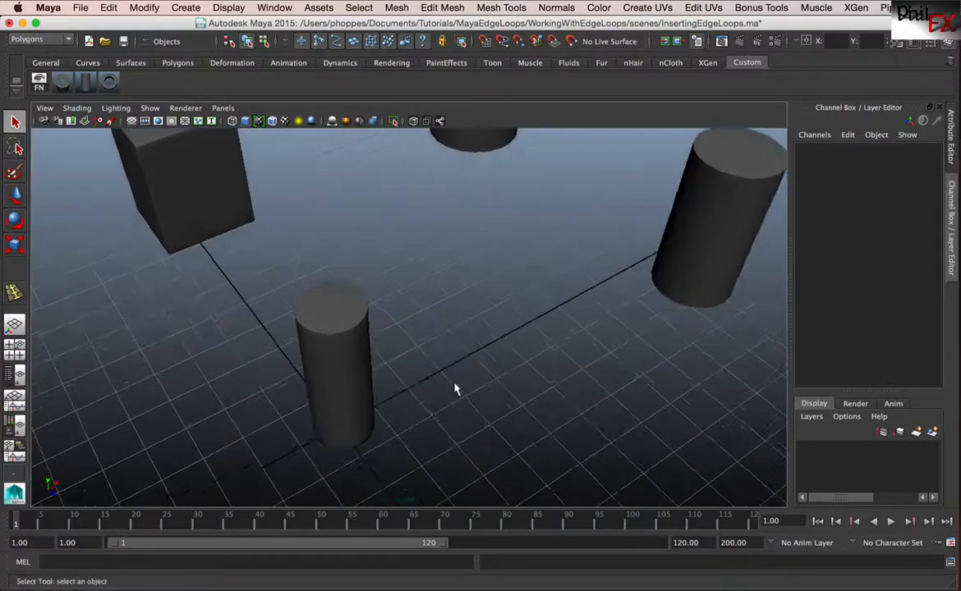
alt+middle_drag(455, 388, 559, 373)
mouse_move(456, 391)
alt+right_down()
mouse_move(516, 380)
mouse_move(441, 382)
alt+right_up()
alt+drag(485, 386, 468, 386)
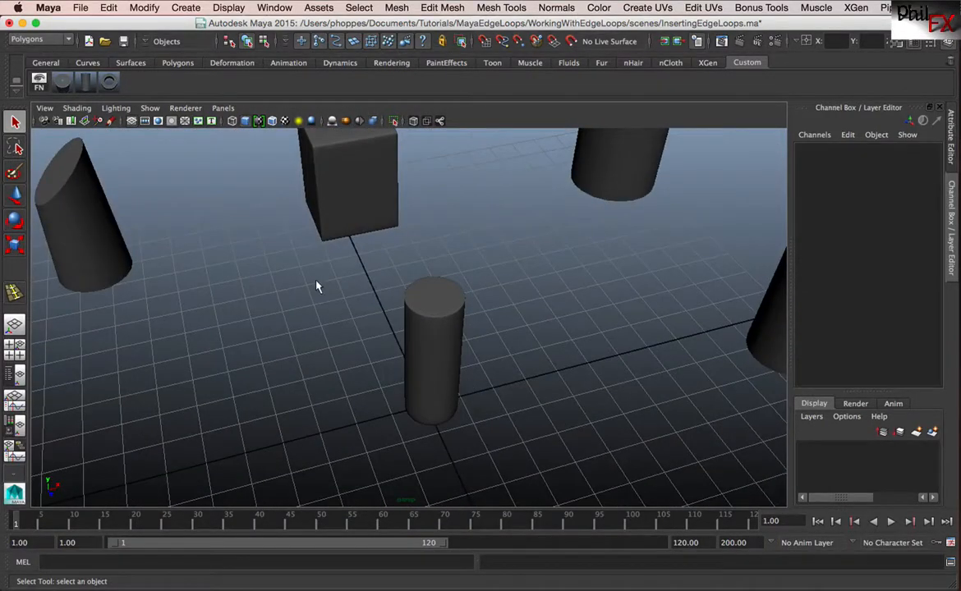